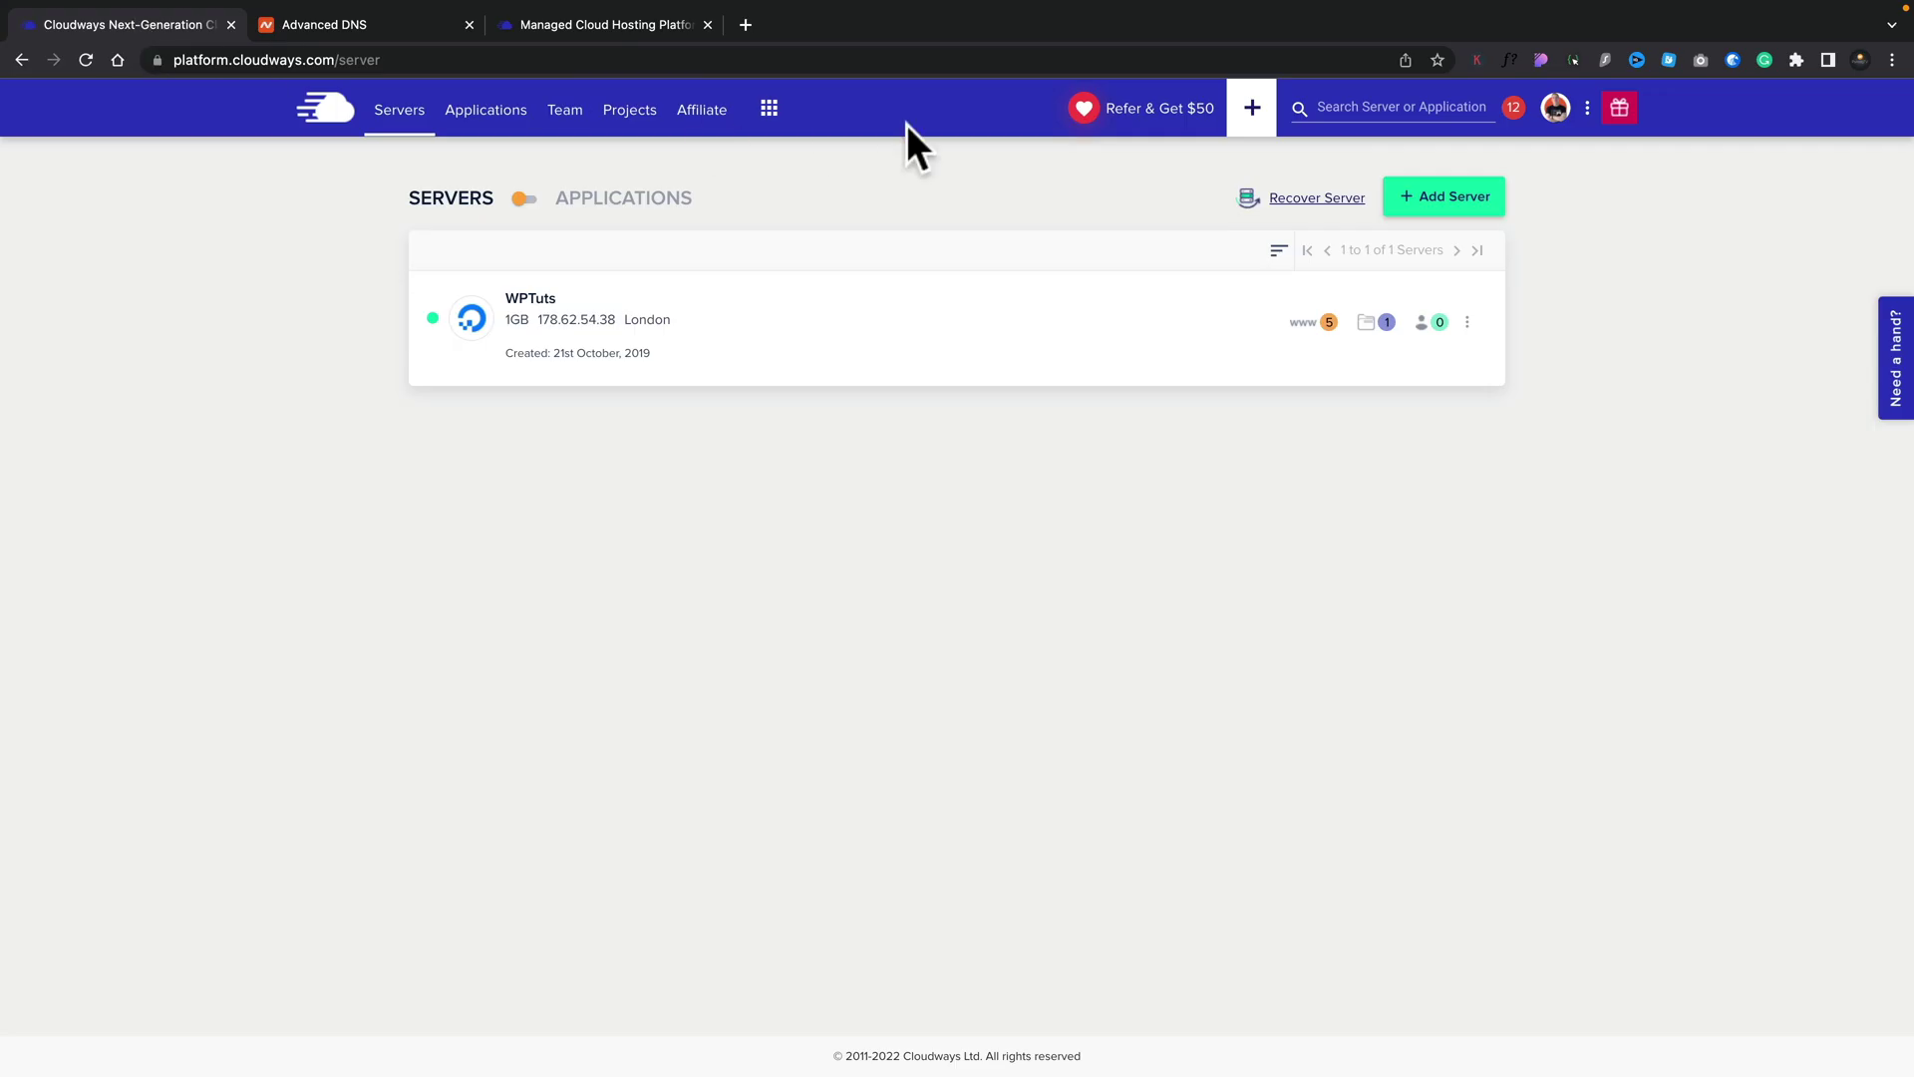
Start a new server with WordPress Multisite Version 6.1.1, naming the application My MultiSite and the server My Server
{"action": "left_click", "coordinate": [1451, 197]}
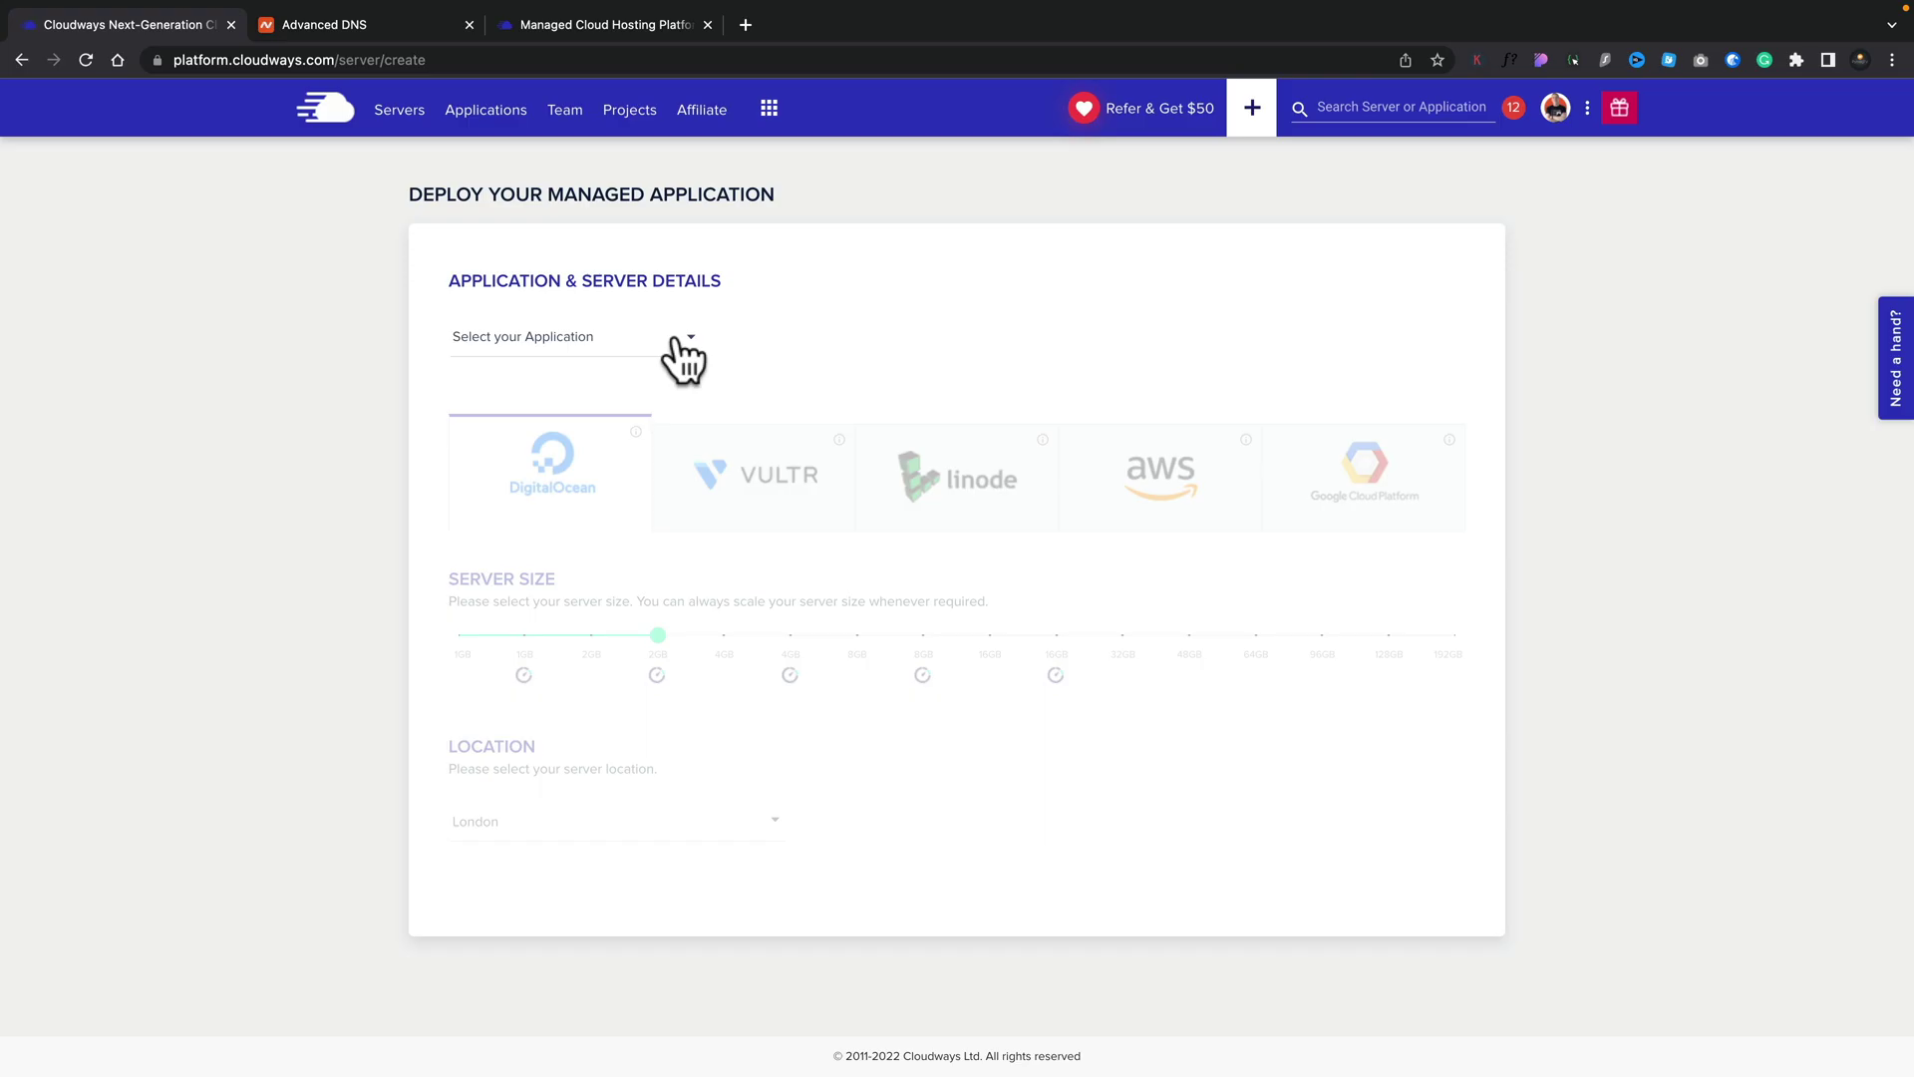
{"action": "left_click", "coordinate": [676, 333]}
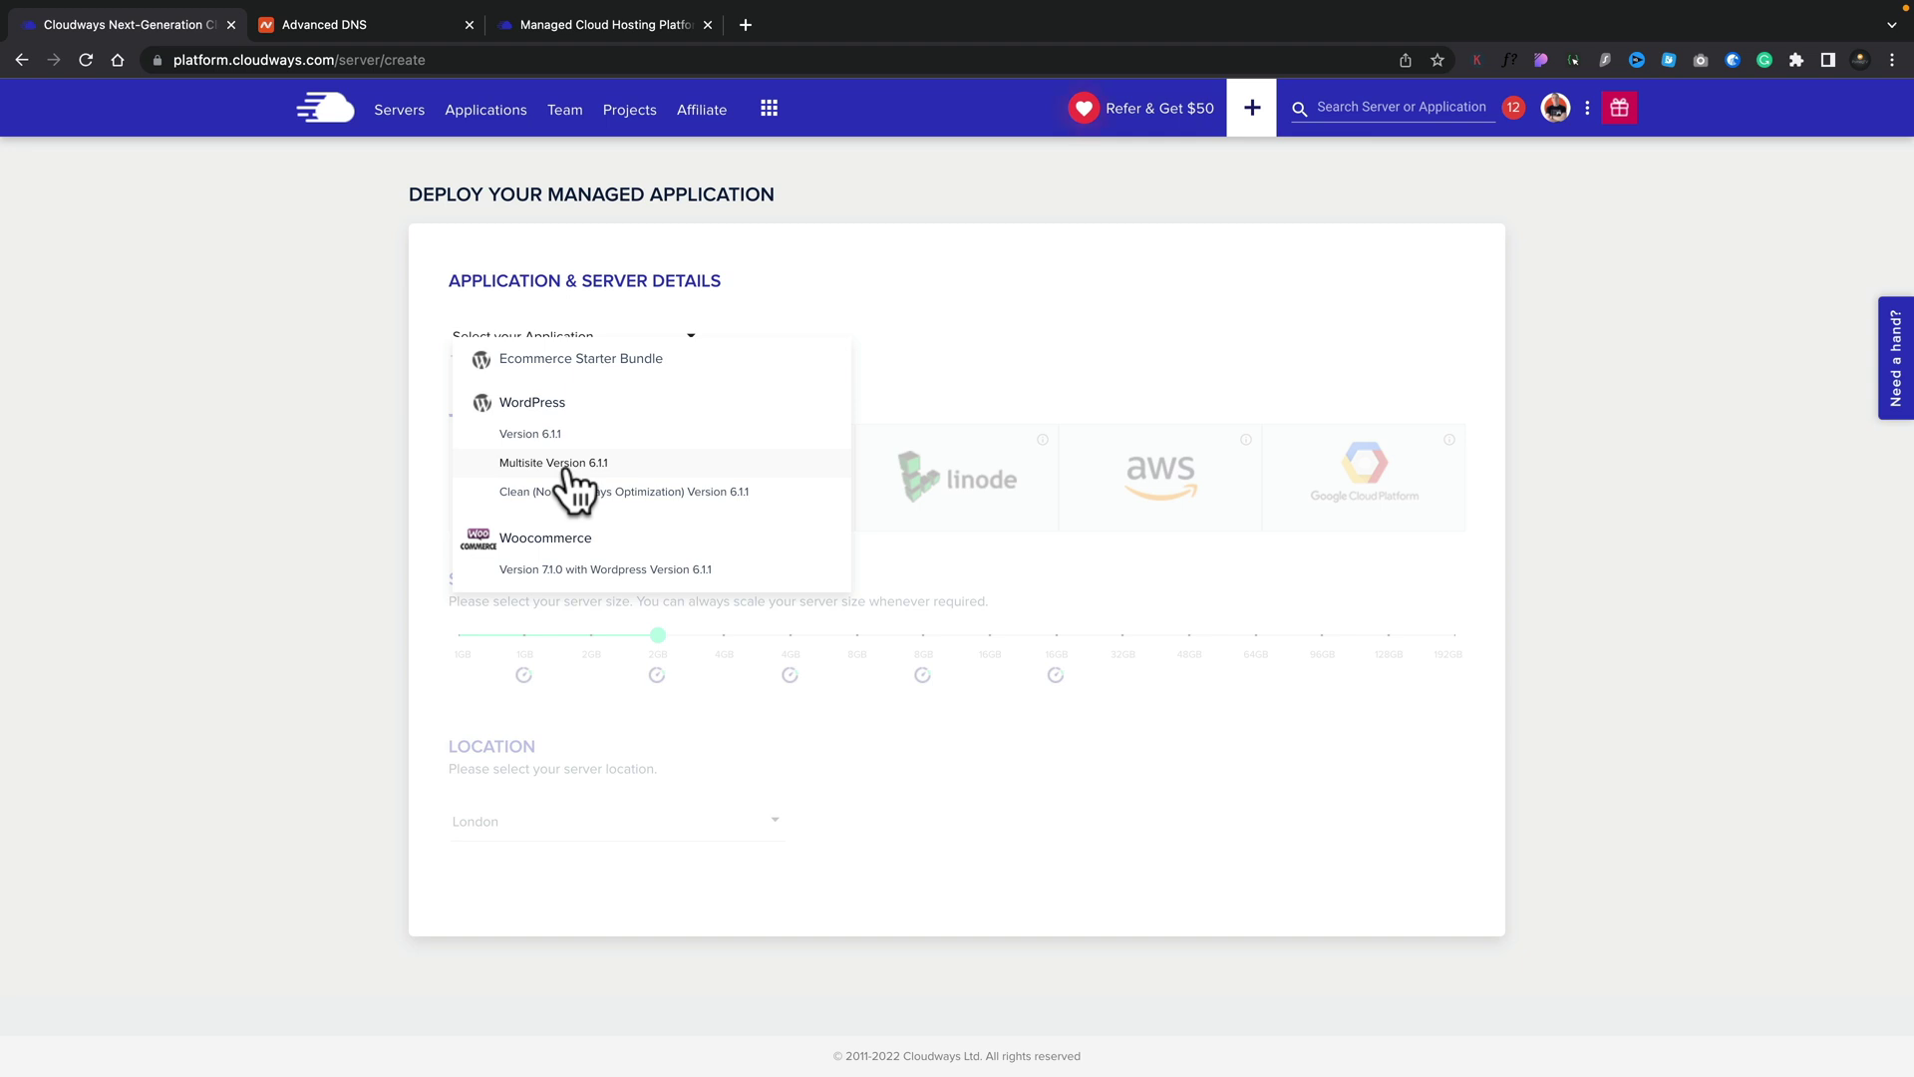
{"action": "left_click", "coordinate": [566, 467]}
{"action": "left_click", "coordinate": [821, 334]}
{"action": "type", "text": "My MultiSite"}
{"action": "left_click", "coordinate": [1084, 338]}
{"action": "type", "text": "M"}
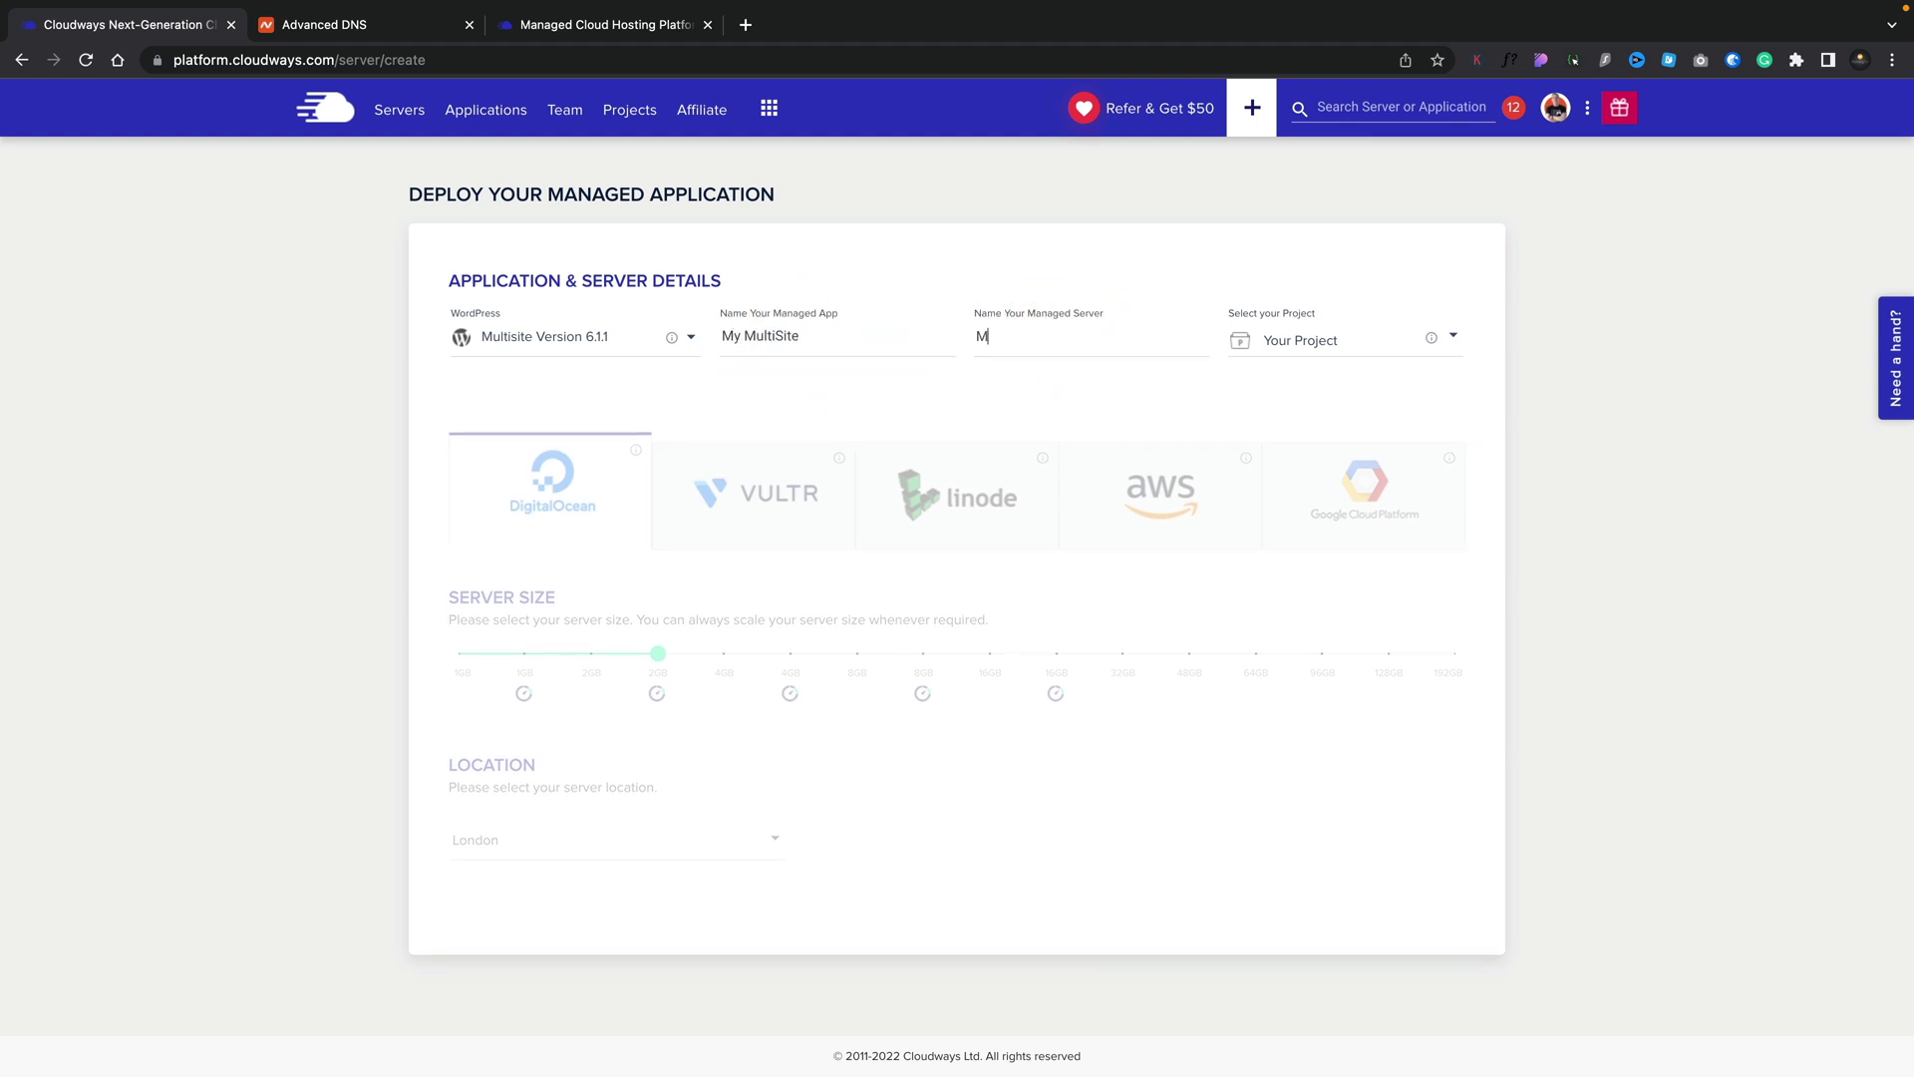
{"action": "type", "text": "y Server"}
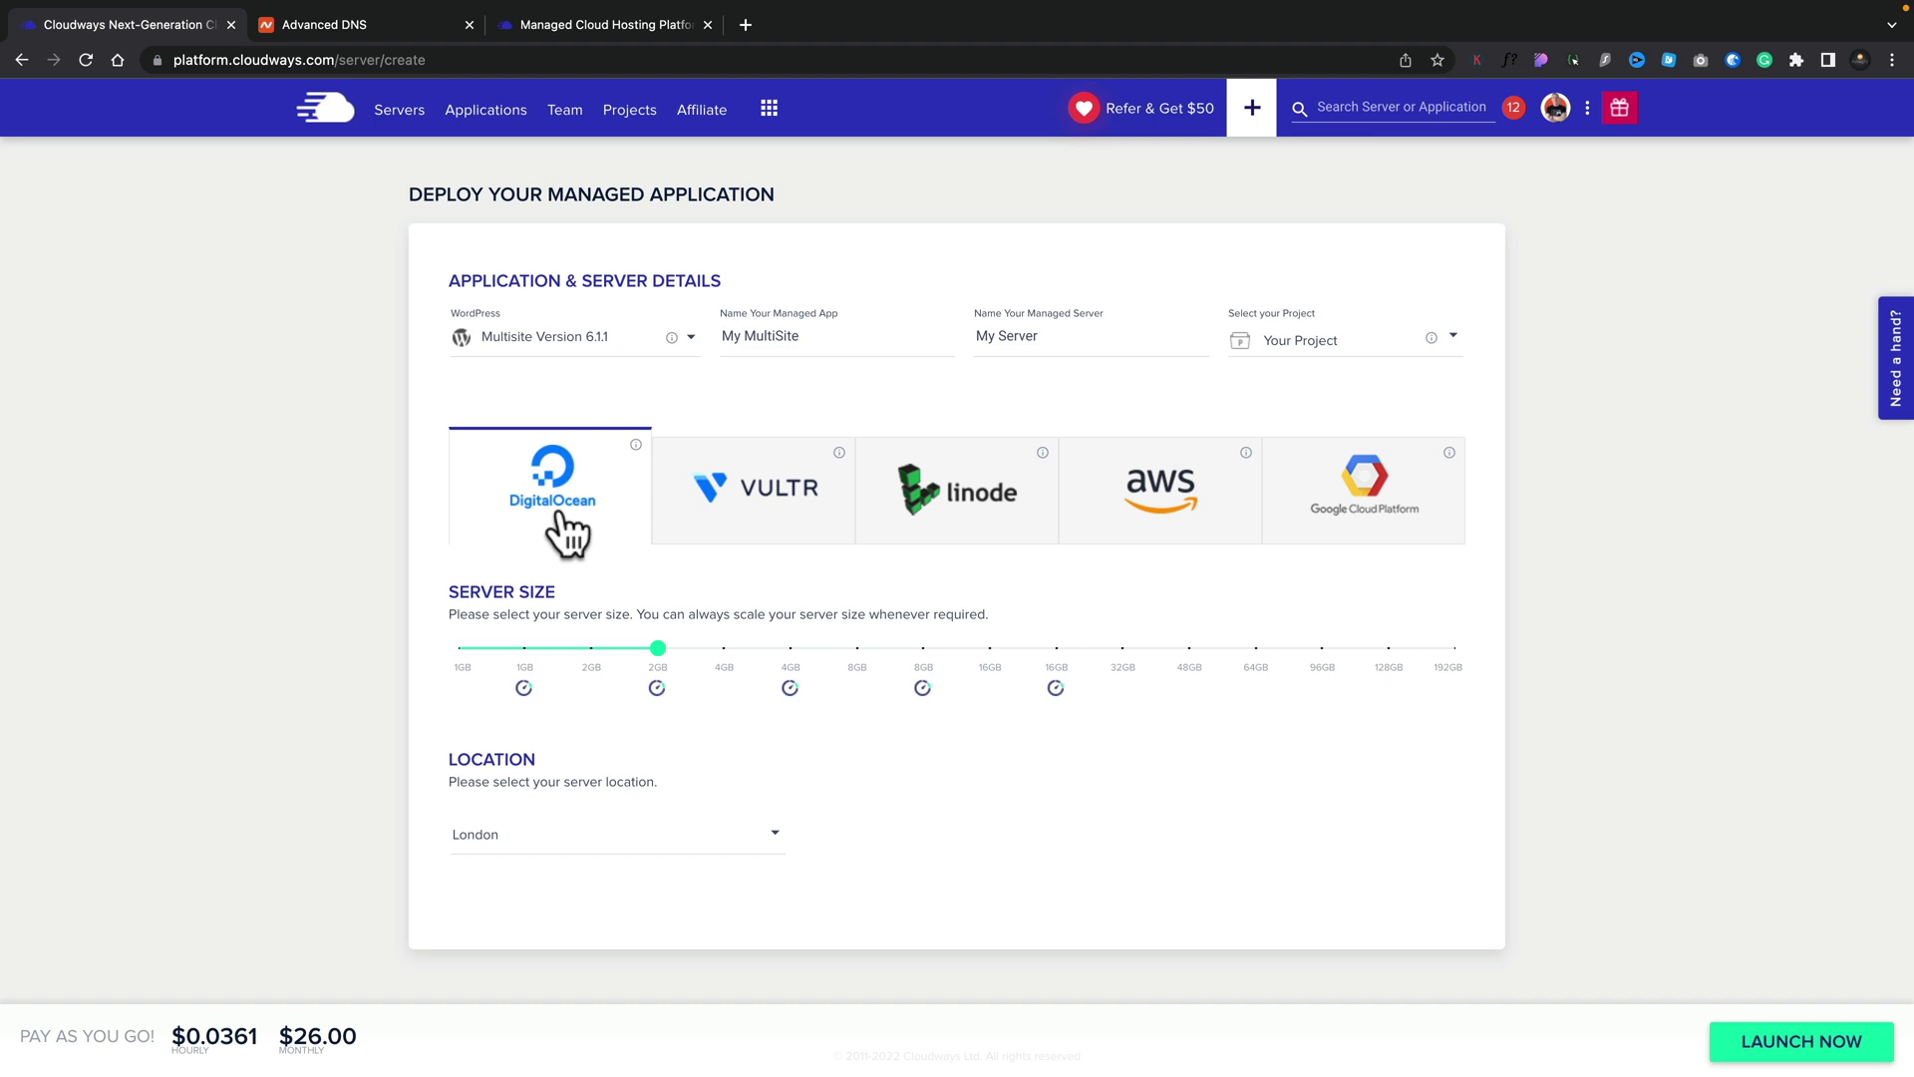
Compare the Vultr, Linode and AWS provider options, and switch back to DigitalOcean
{"action": "left_click", "coordinate": [729, 520]}
{"action": "left_click", "coordinate": [935, 510]}
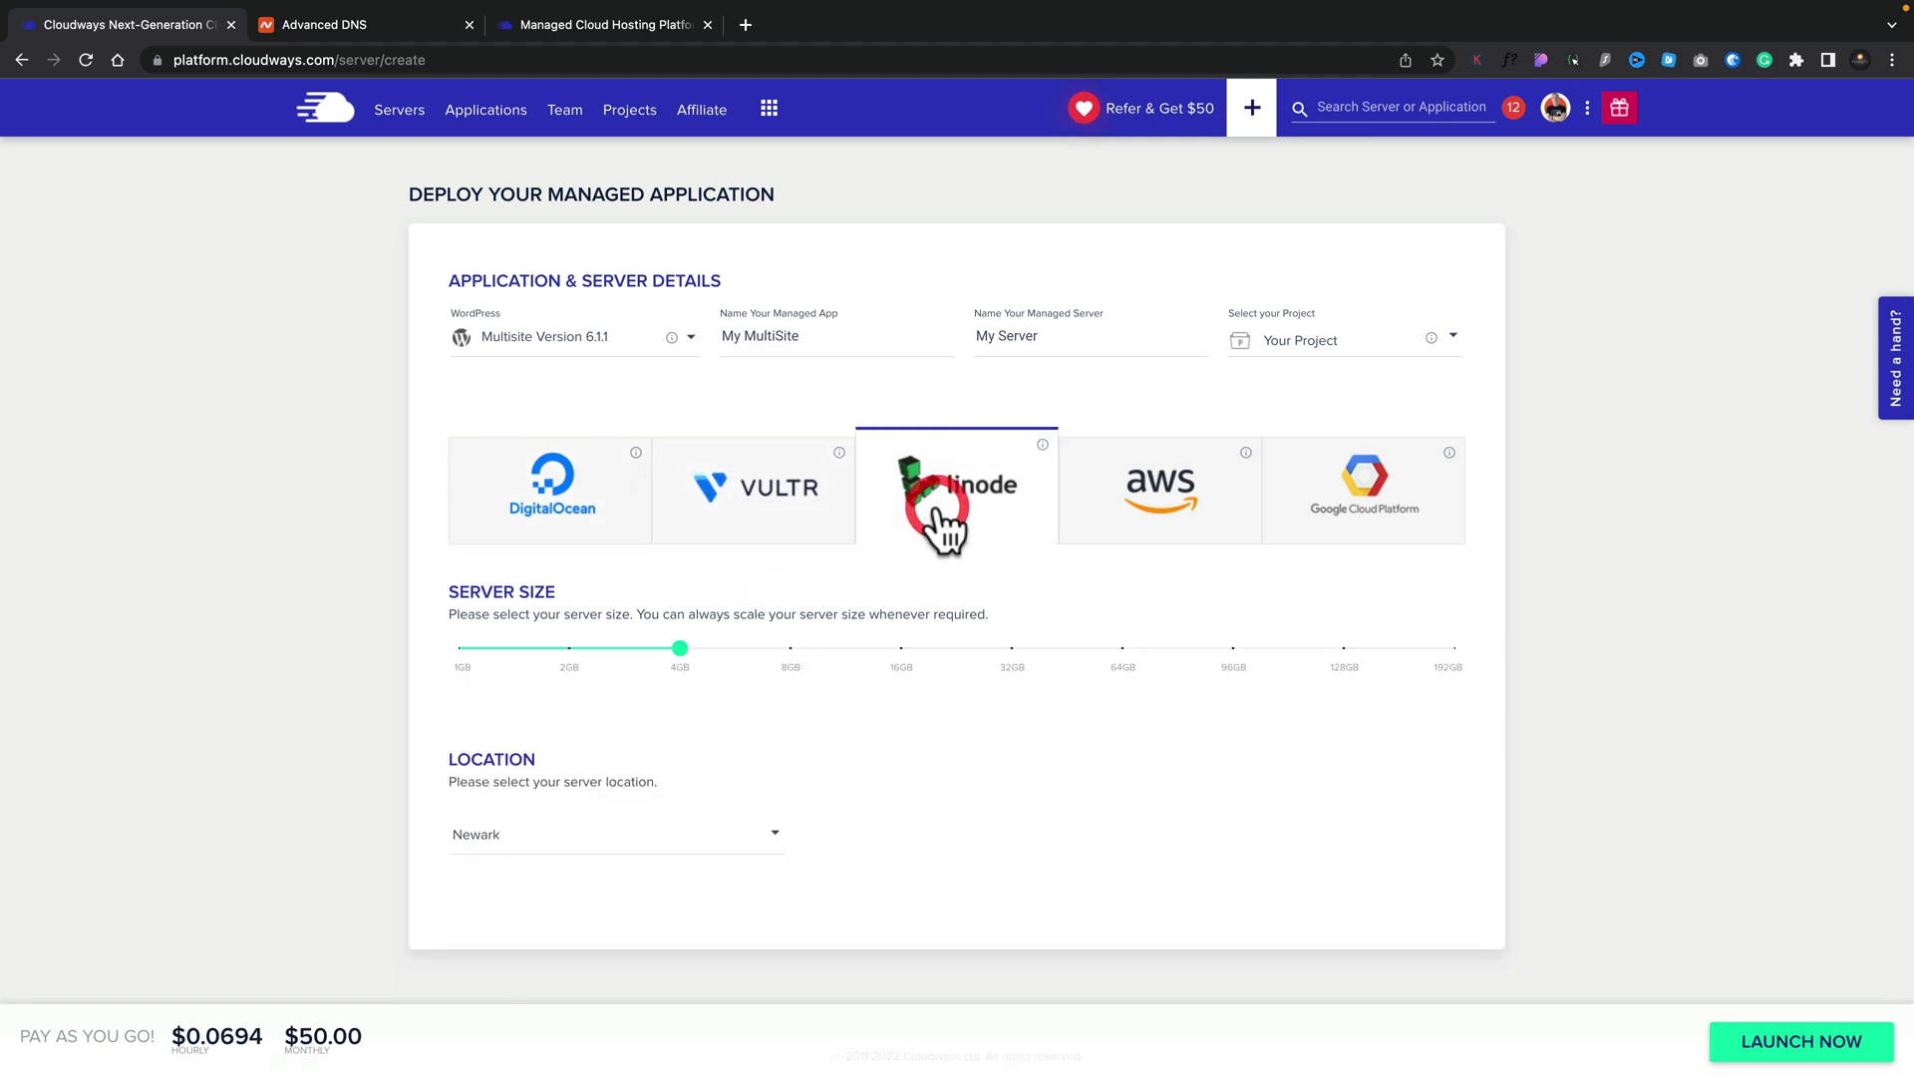
{"action": "left_click", "coordinate": [1125, 533]}
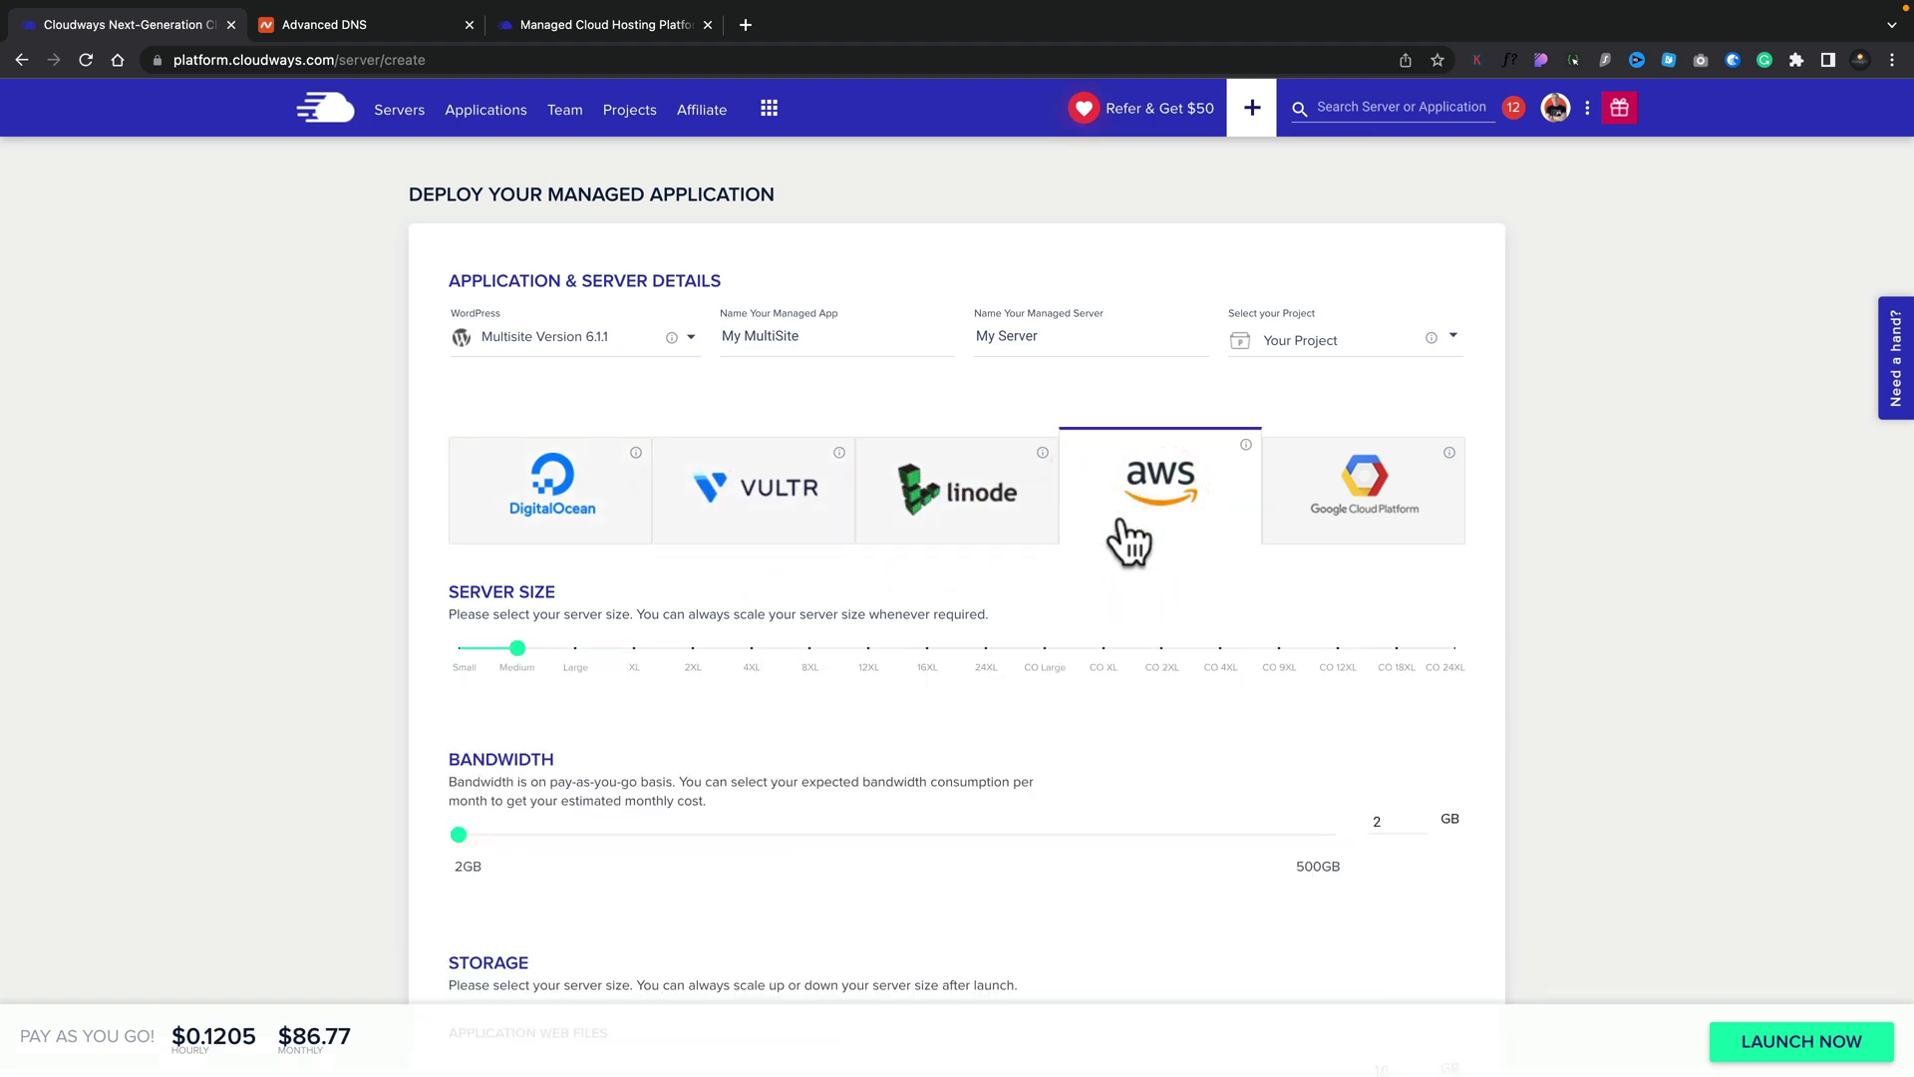
{"action": "left_click", "coordinate": [577, 519]}
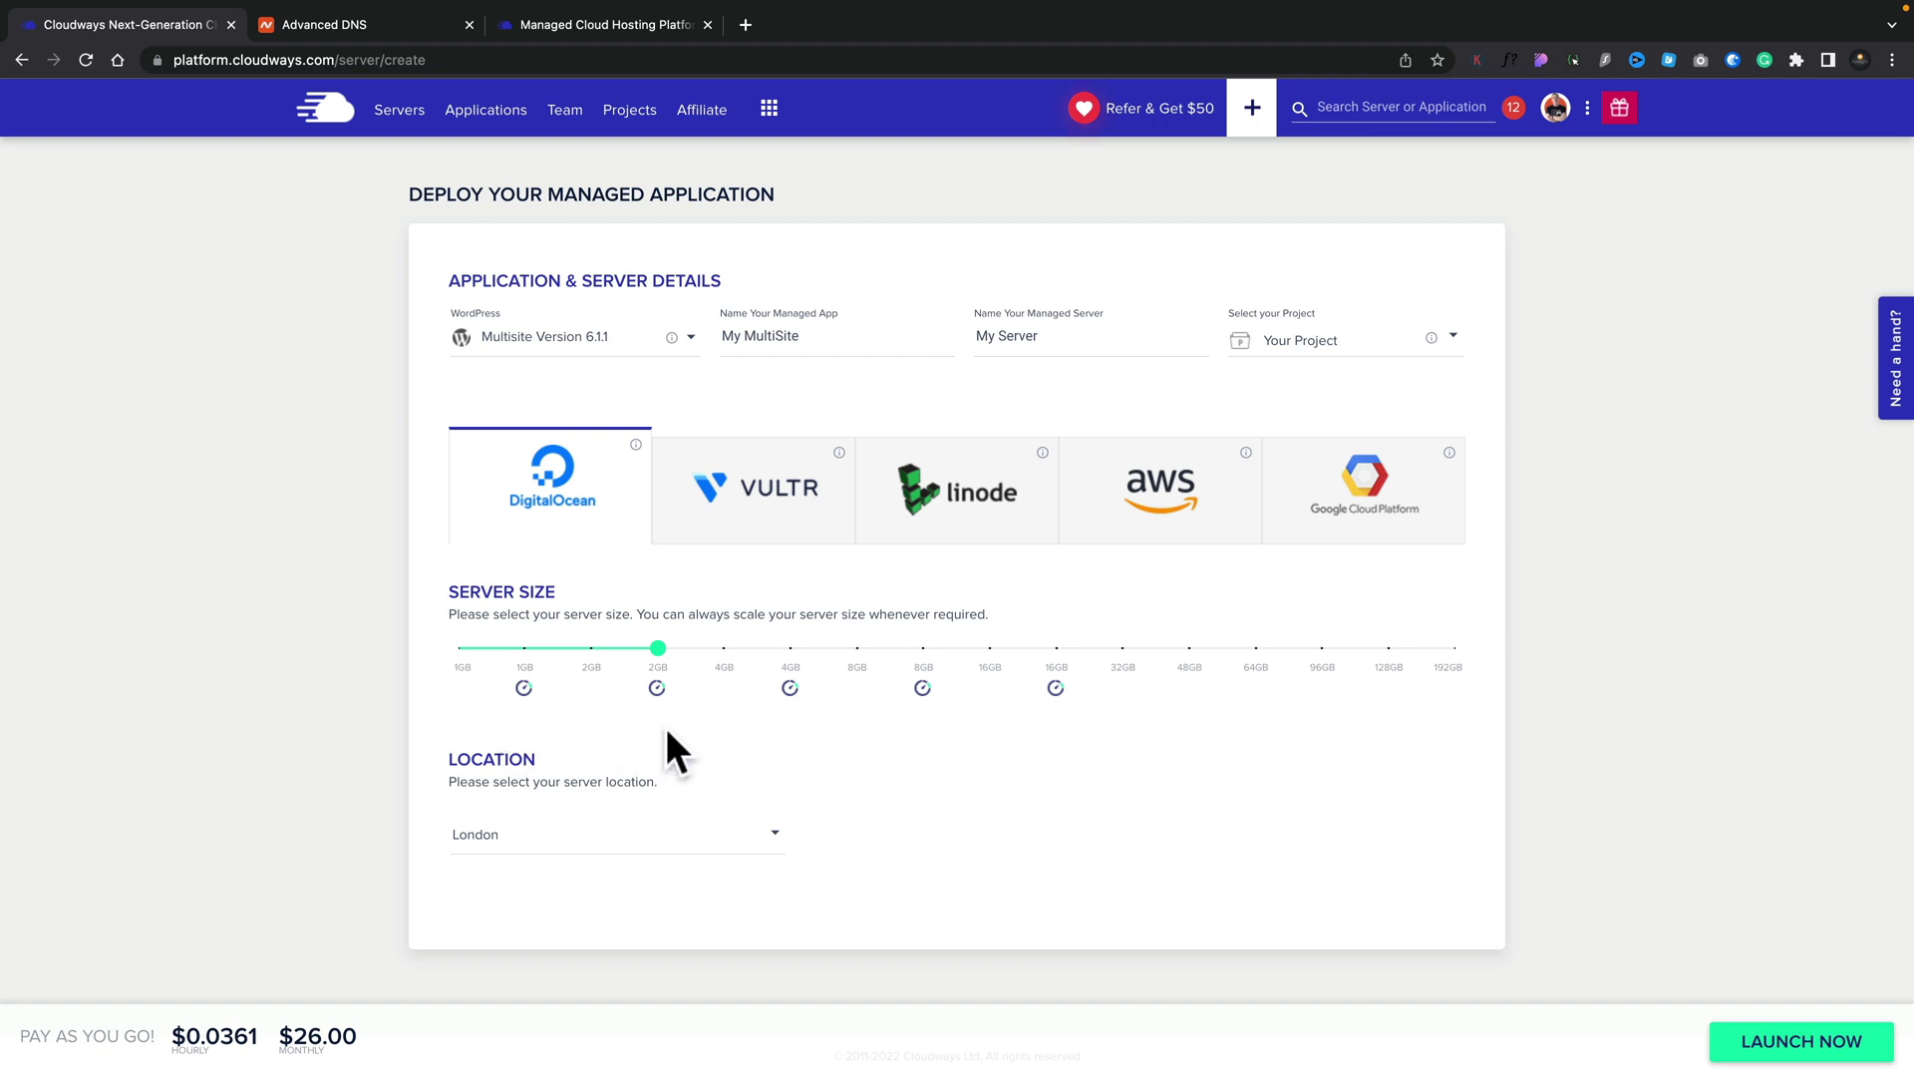
Try the 1GB Premium and 4GB server sizes, and set the DigitalOcean server size to standard 1GB
{"action": "mouse_move", "coordinate": [525, 653]}
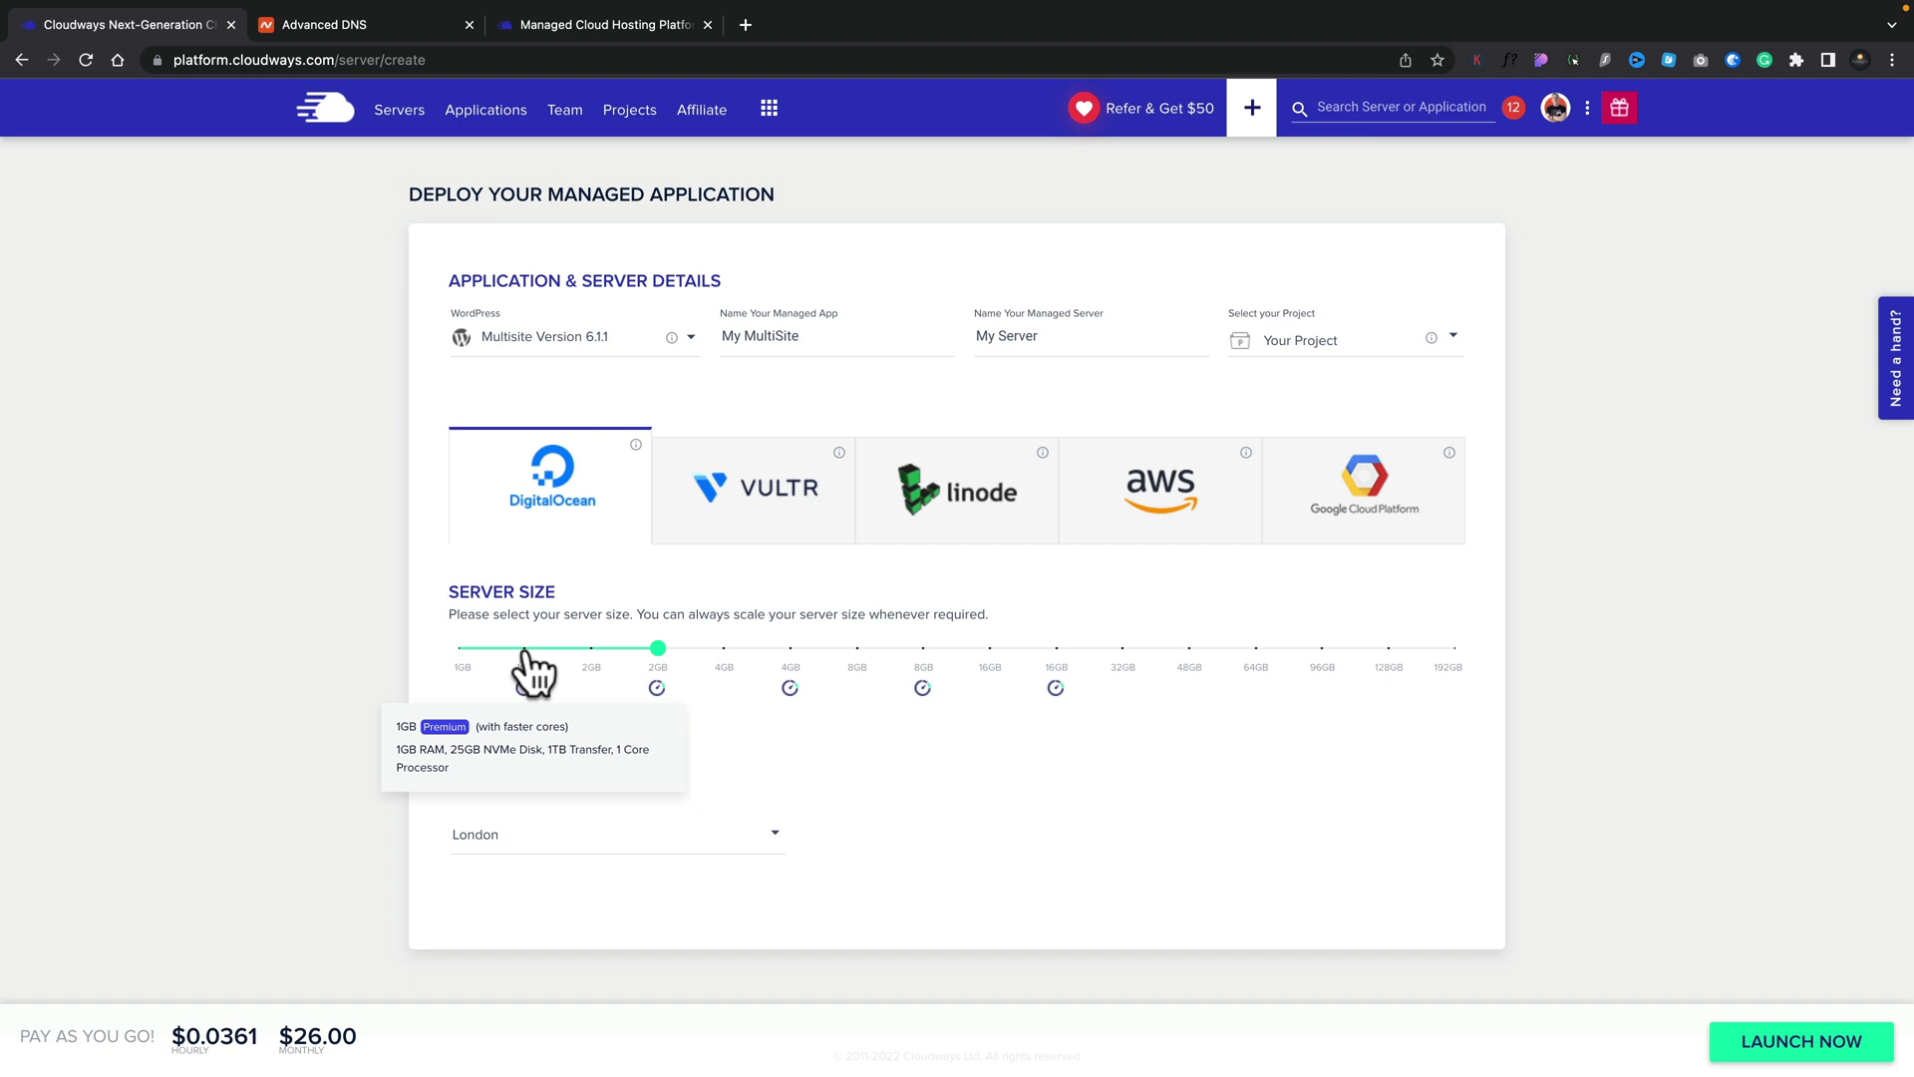
{"action": "left_click", "coordinate": [525, 650]}
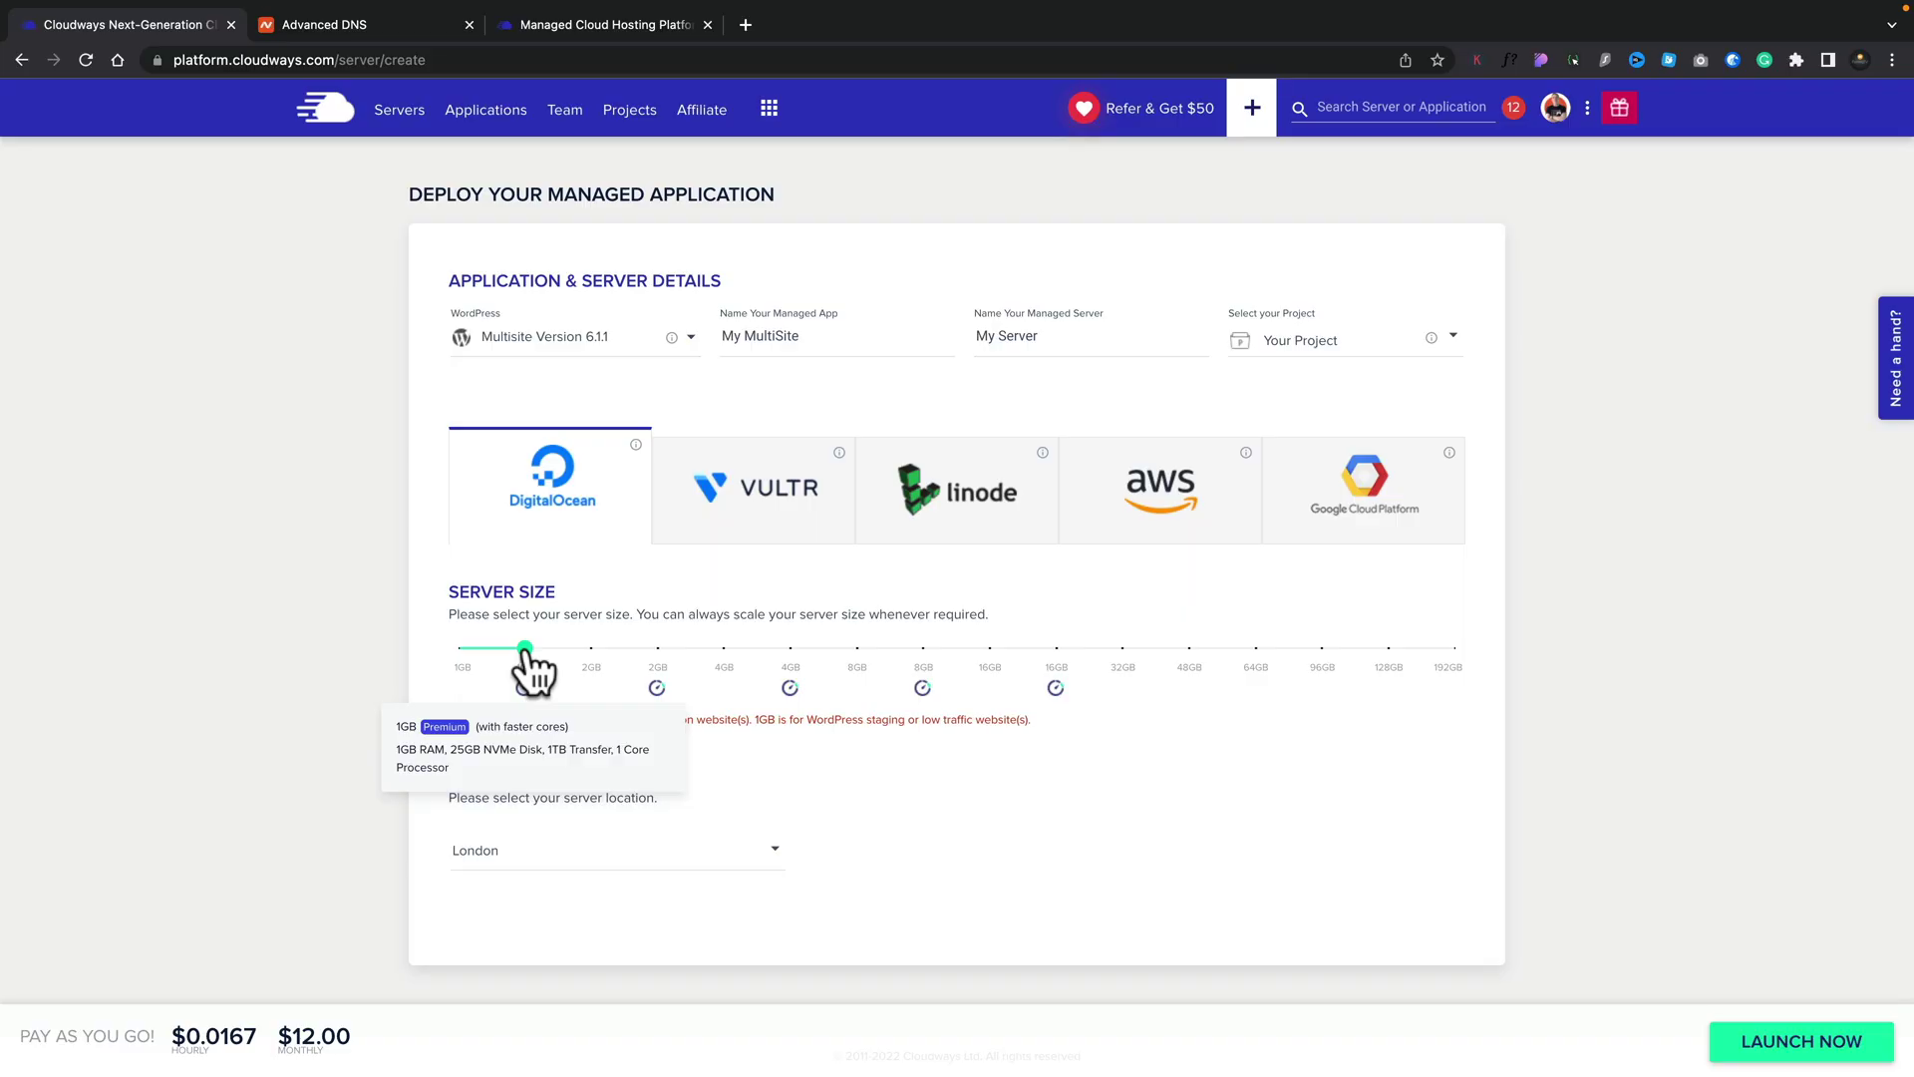
{"action": "left_click", "coordinate": [790, 649]}
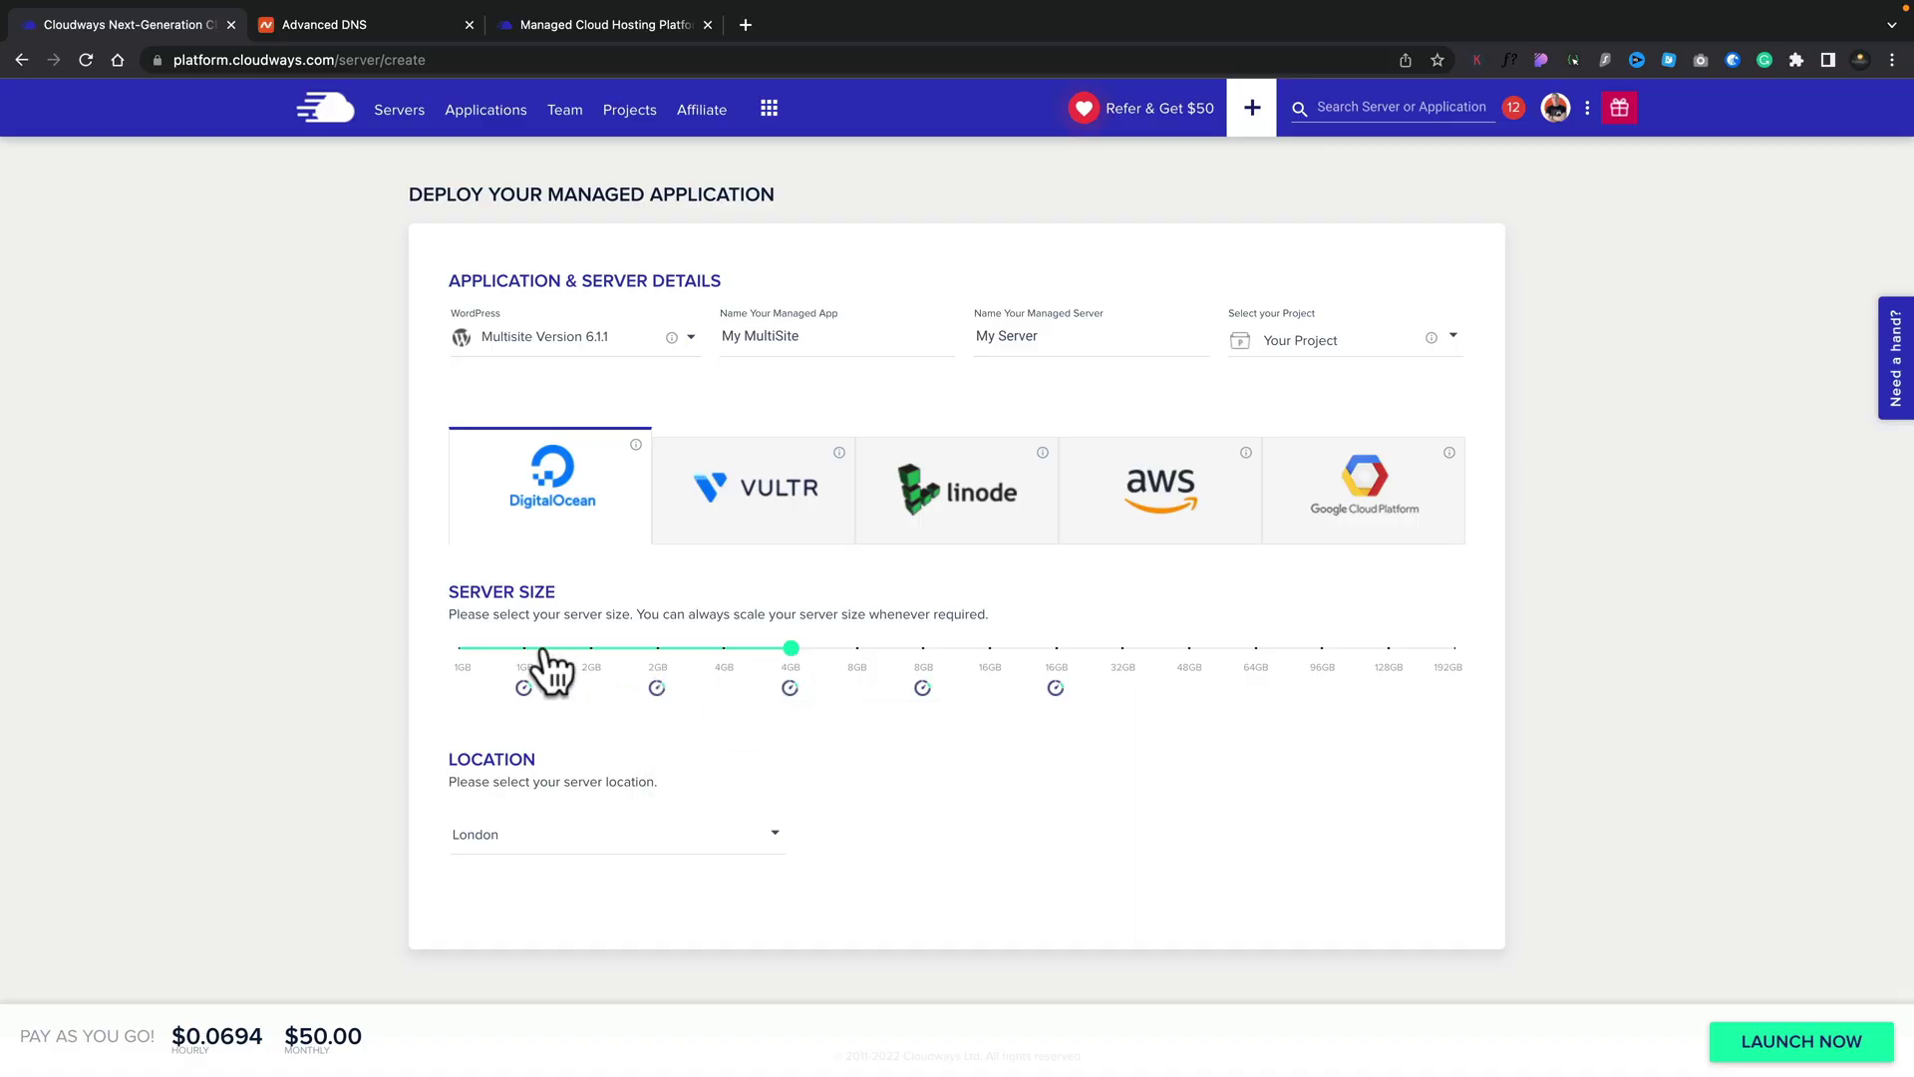
{"action": "mouse_move", "coordinate": [524, 648]}
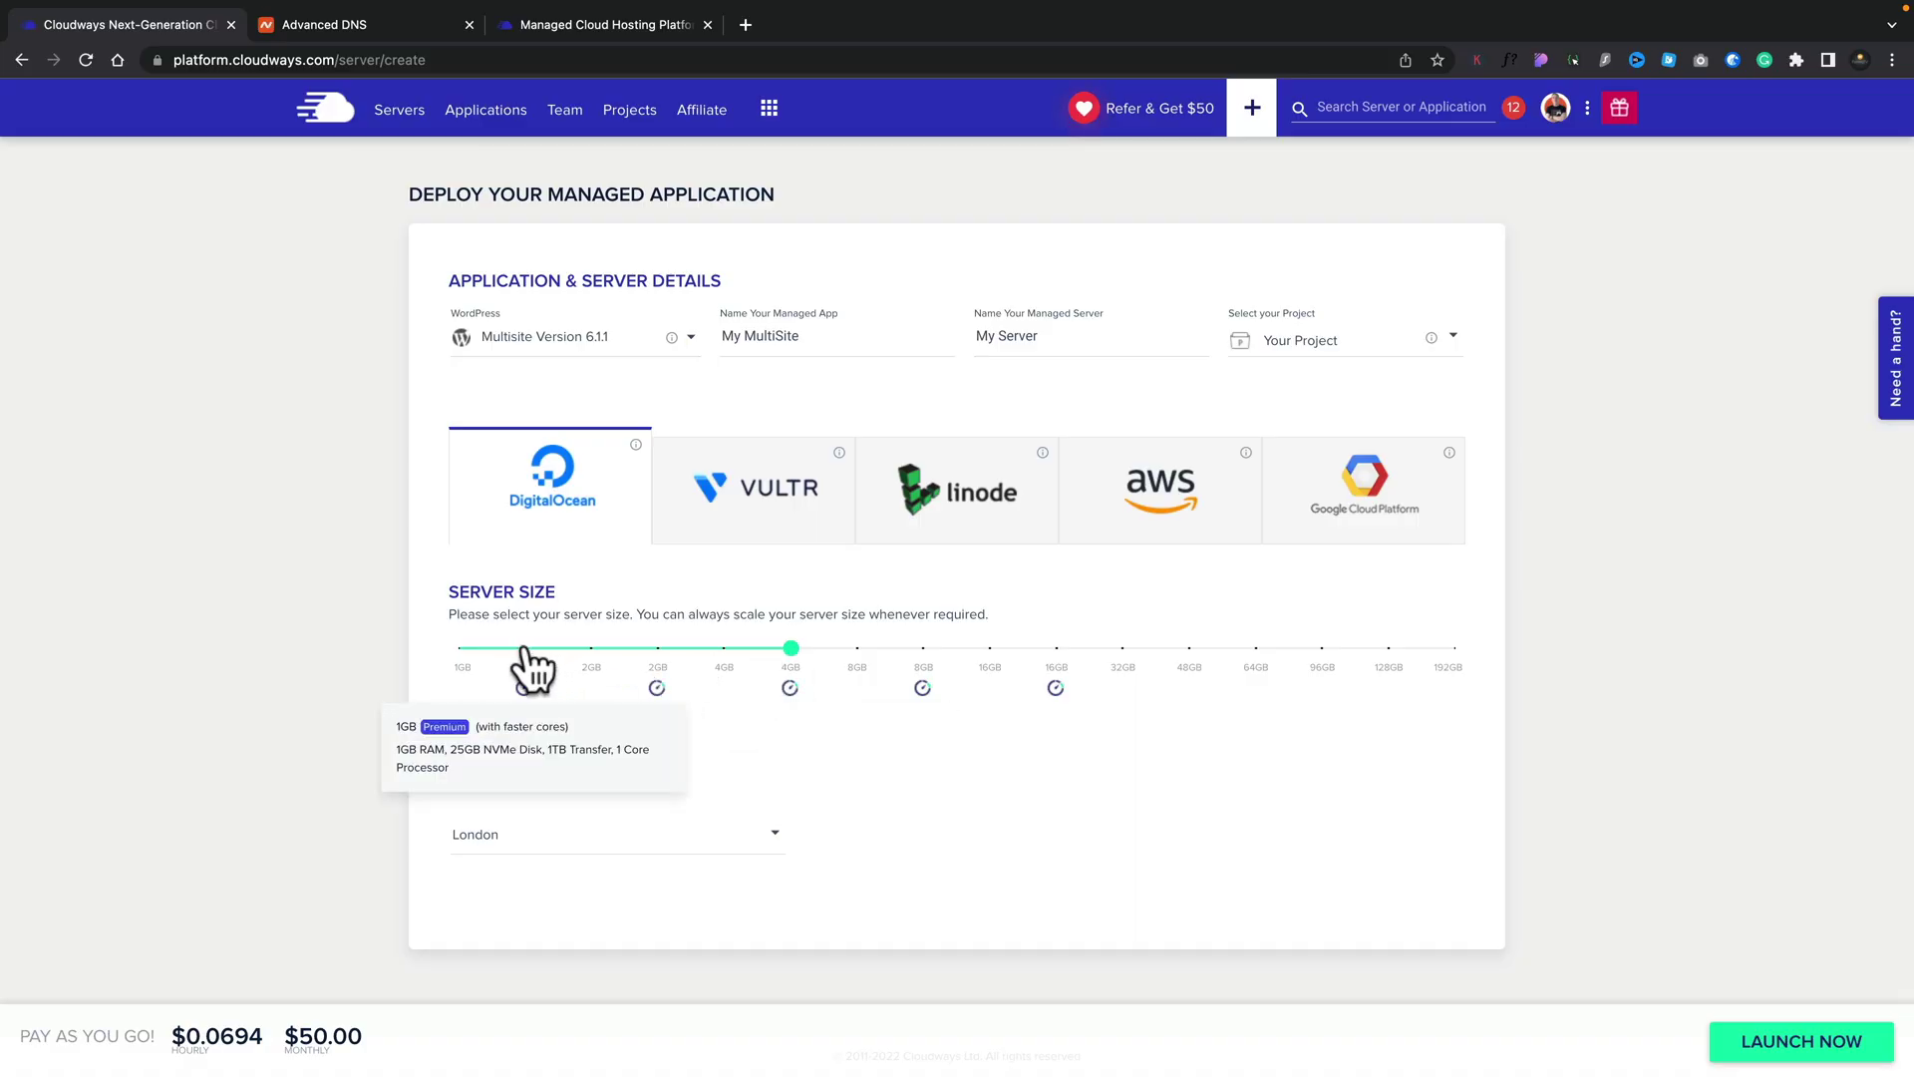
{"action": "left_click", "coordinate": [459, 650]}
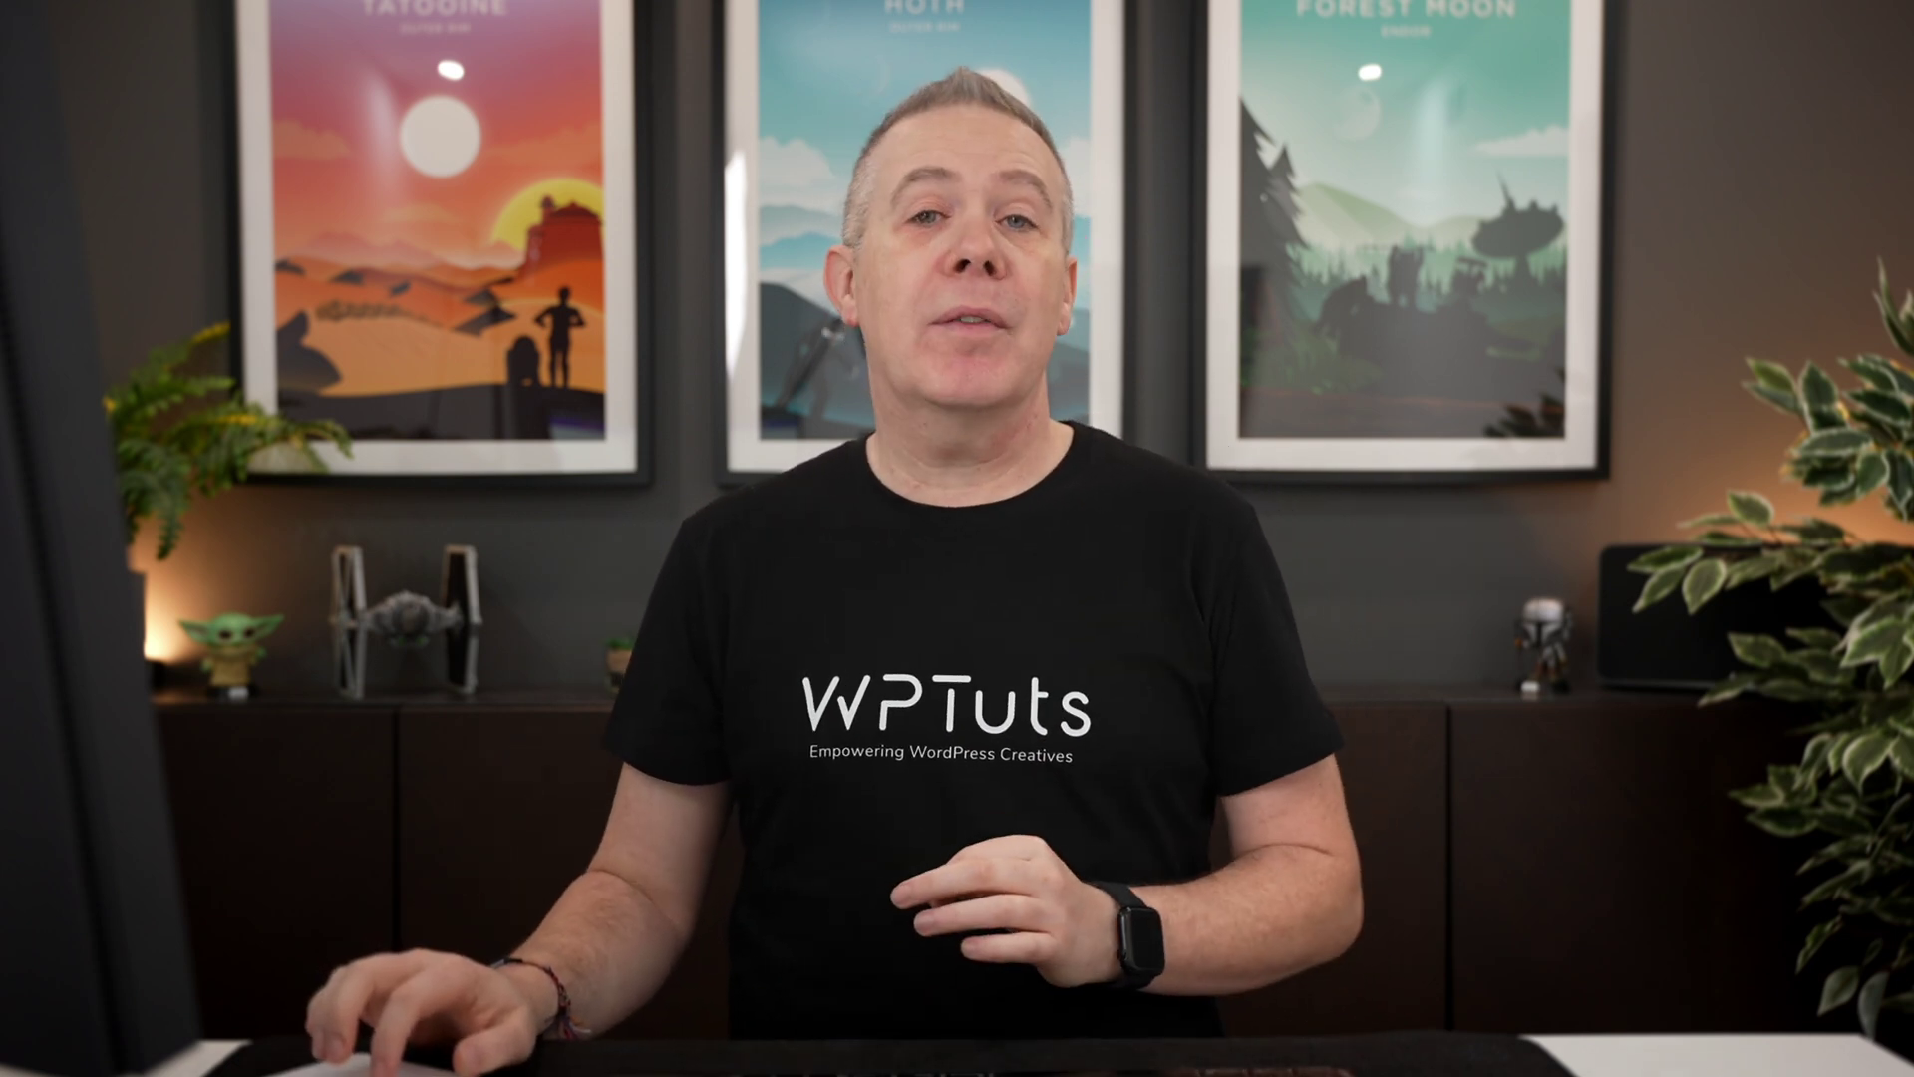
Examine the locations available for the DigitalOcean server
{"action": "left_click", "coordinate": [769, 842]}
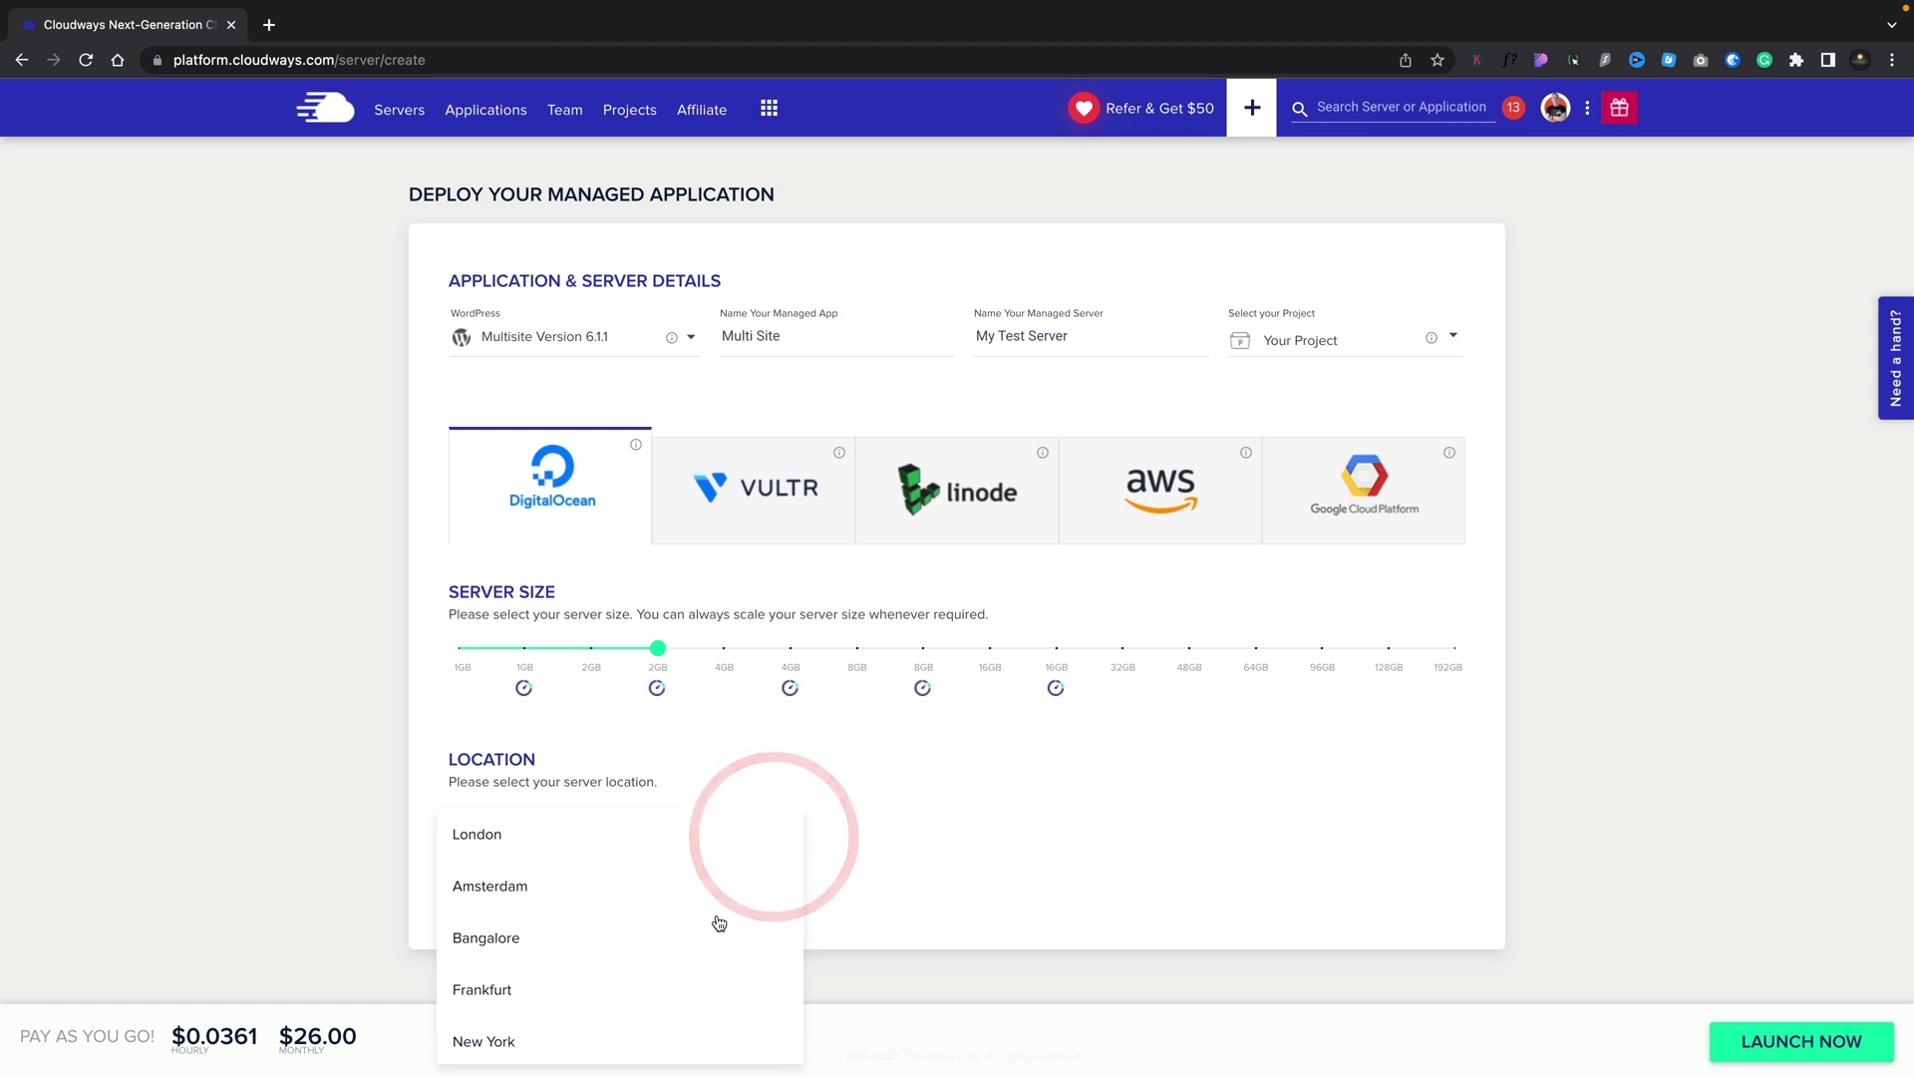
{"action": "scroll", "coordinate": [718, 923], "scroll_direction": "down", "scroll_amount": 2}
{"action": "scroll", "coordinate": [719, 922], "scroll_direction": "down", "scroll_amount": 1}
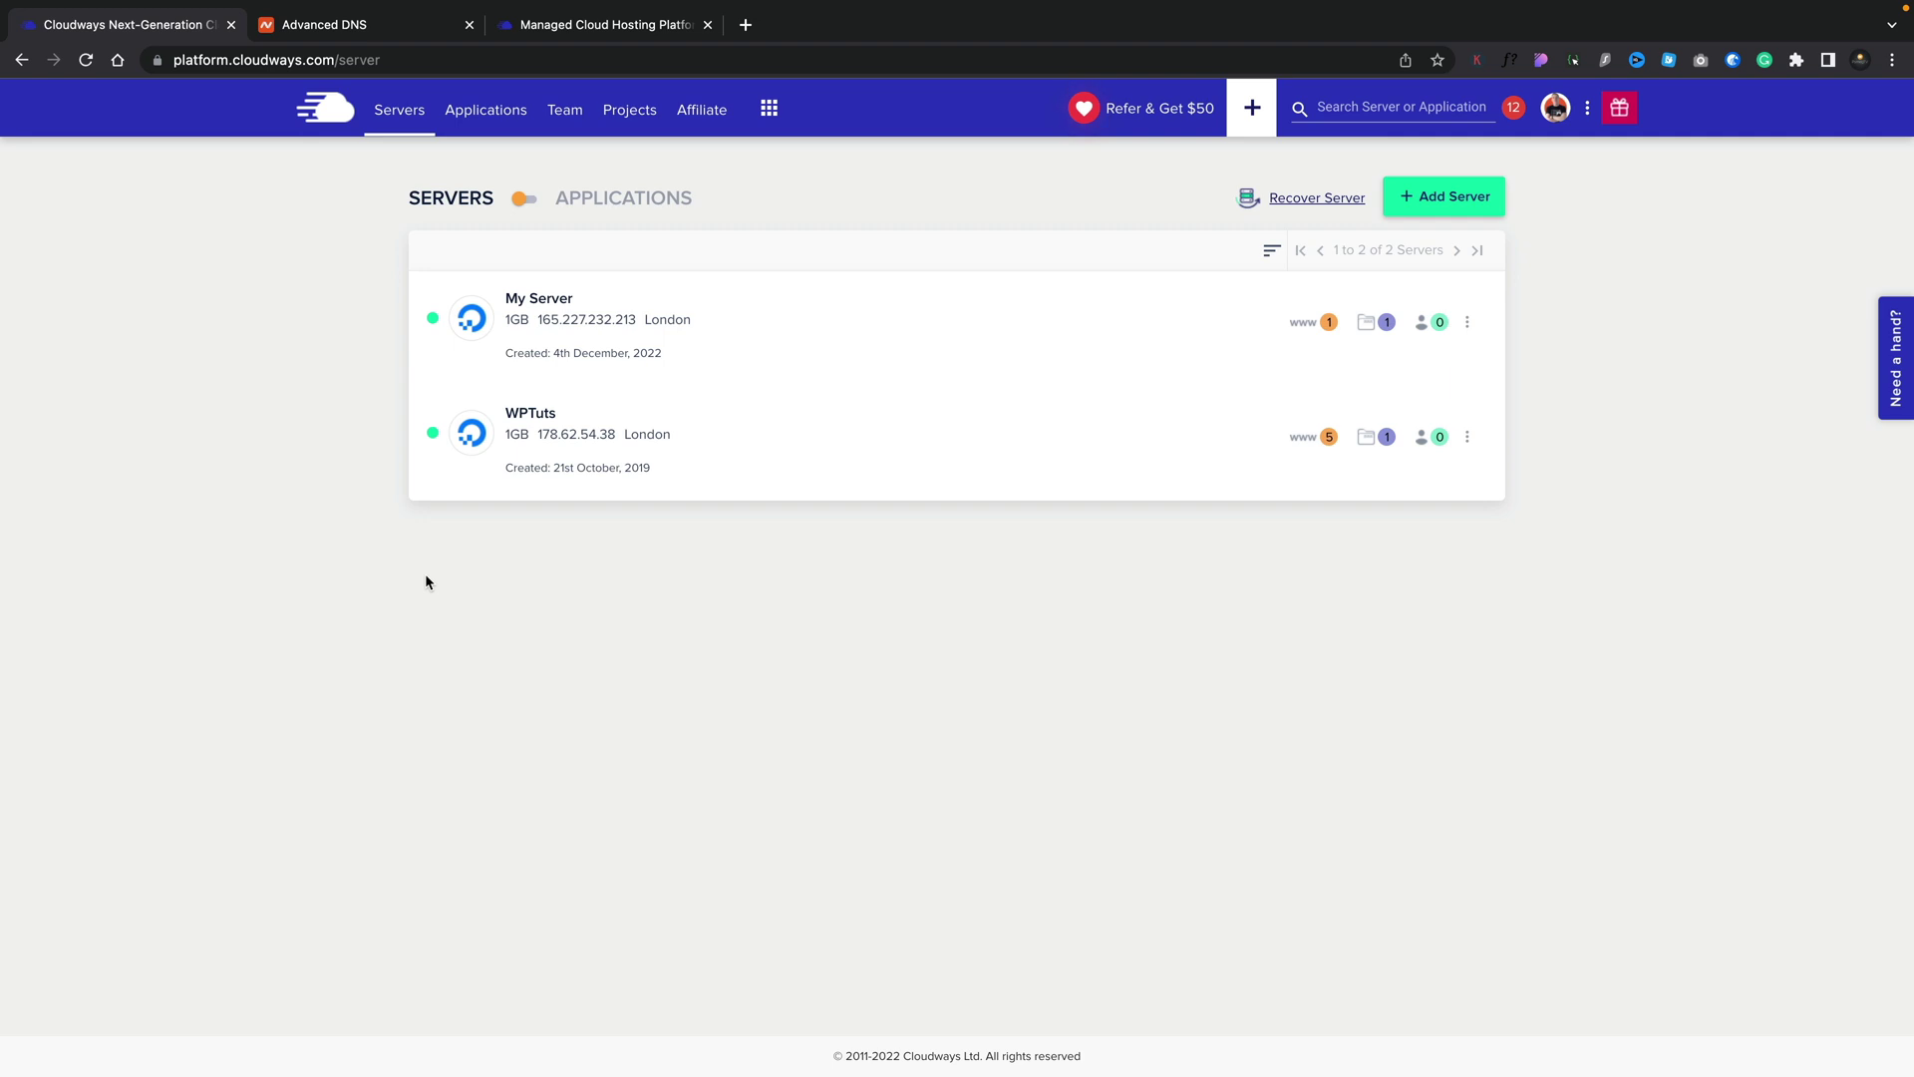
View the details of My Server, and open the My MultiSite application's access details
{"action": "left_click", "coordinate": [562, 299]}
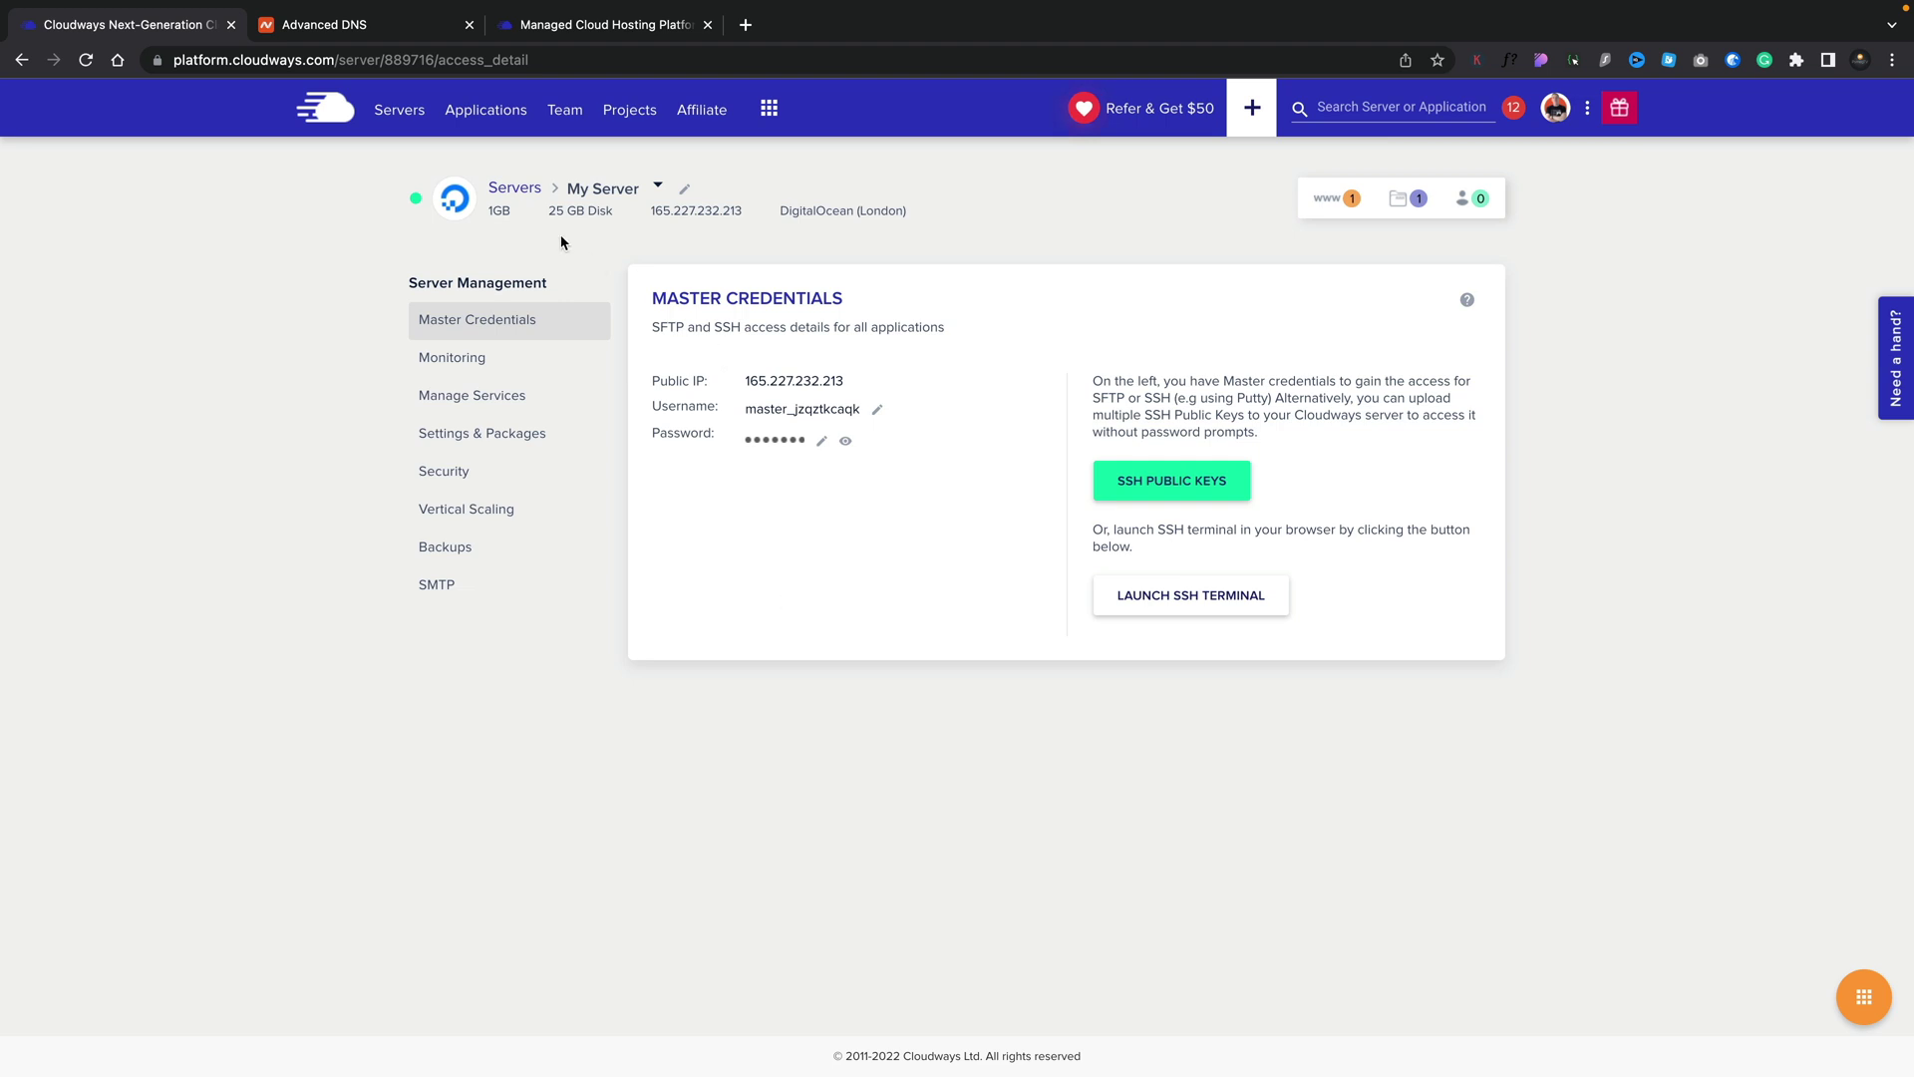
{"action": "left_click", "coordinate": [502, 118]}
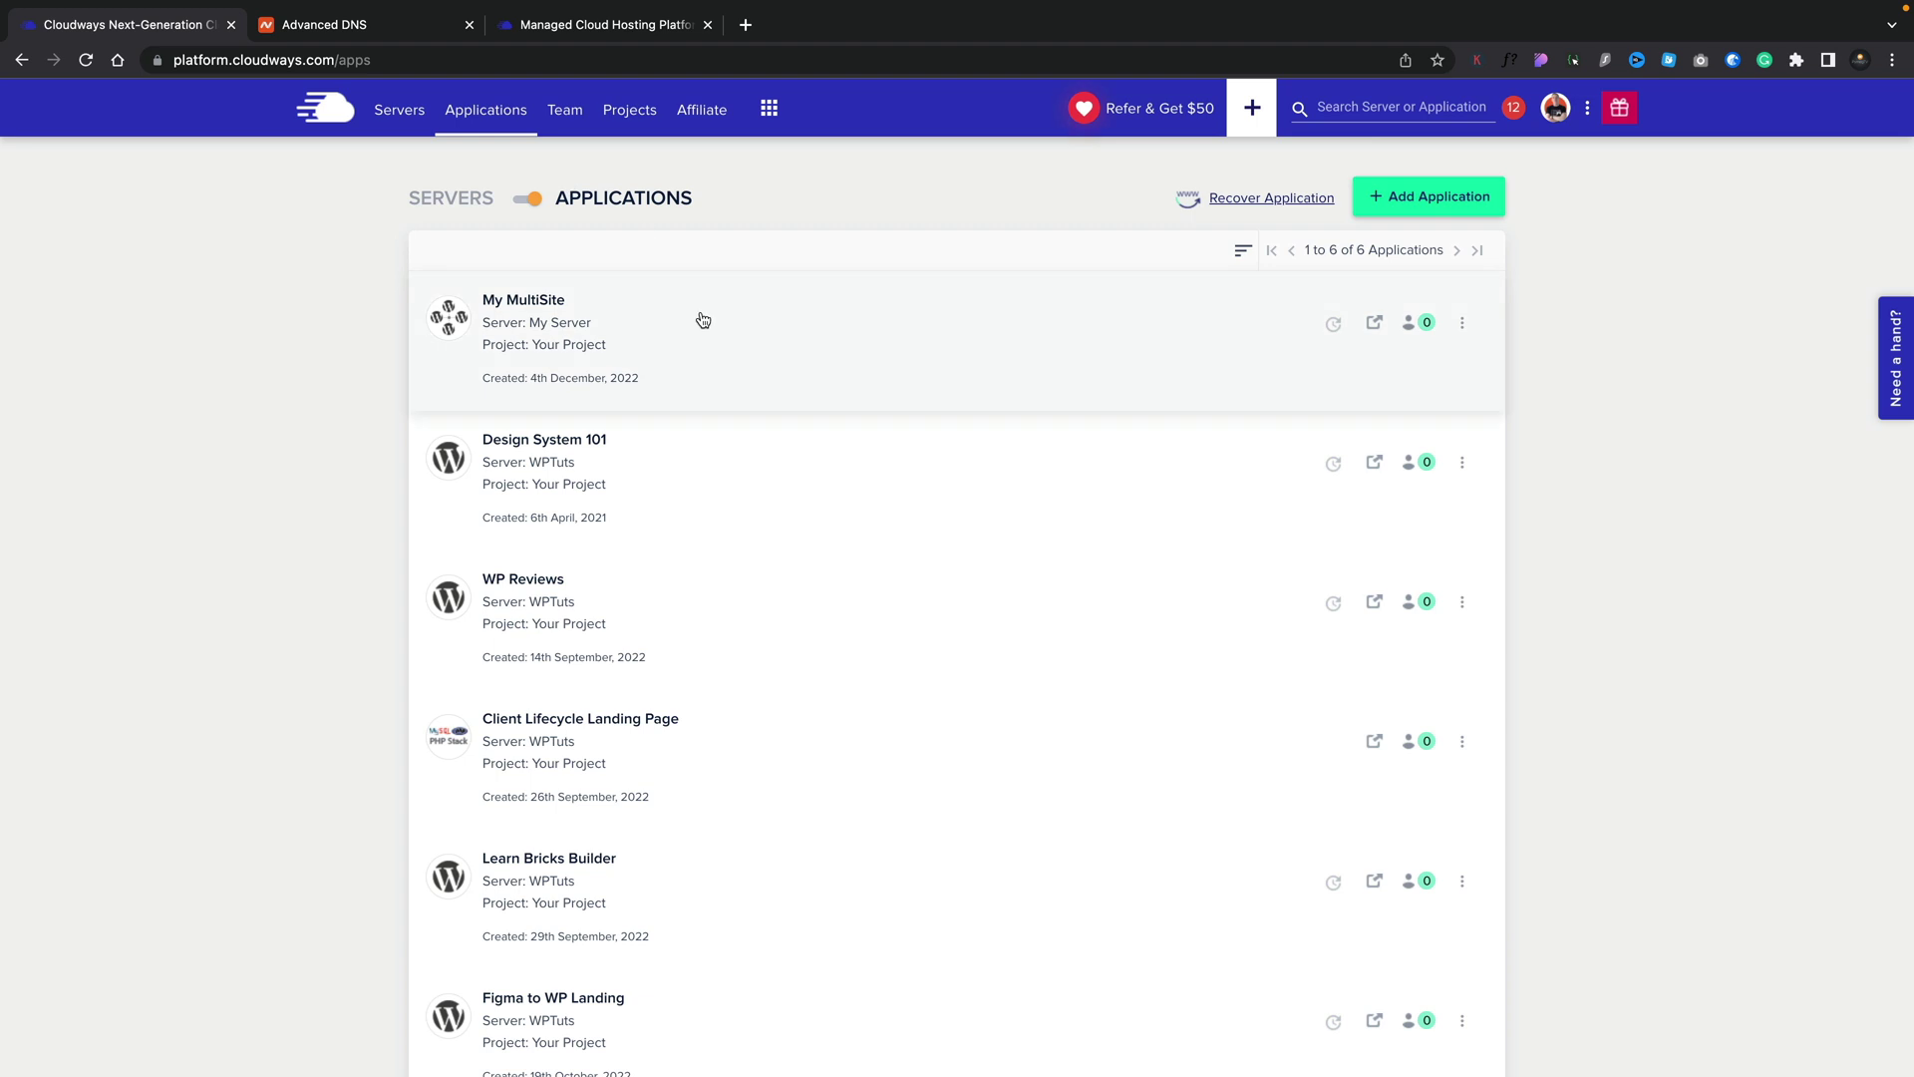
{"action": "left_click", "coordinate": [612, 319]}
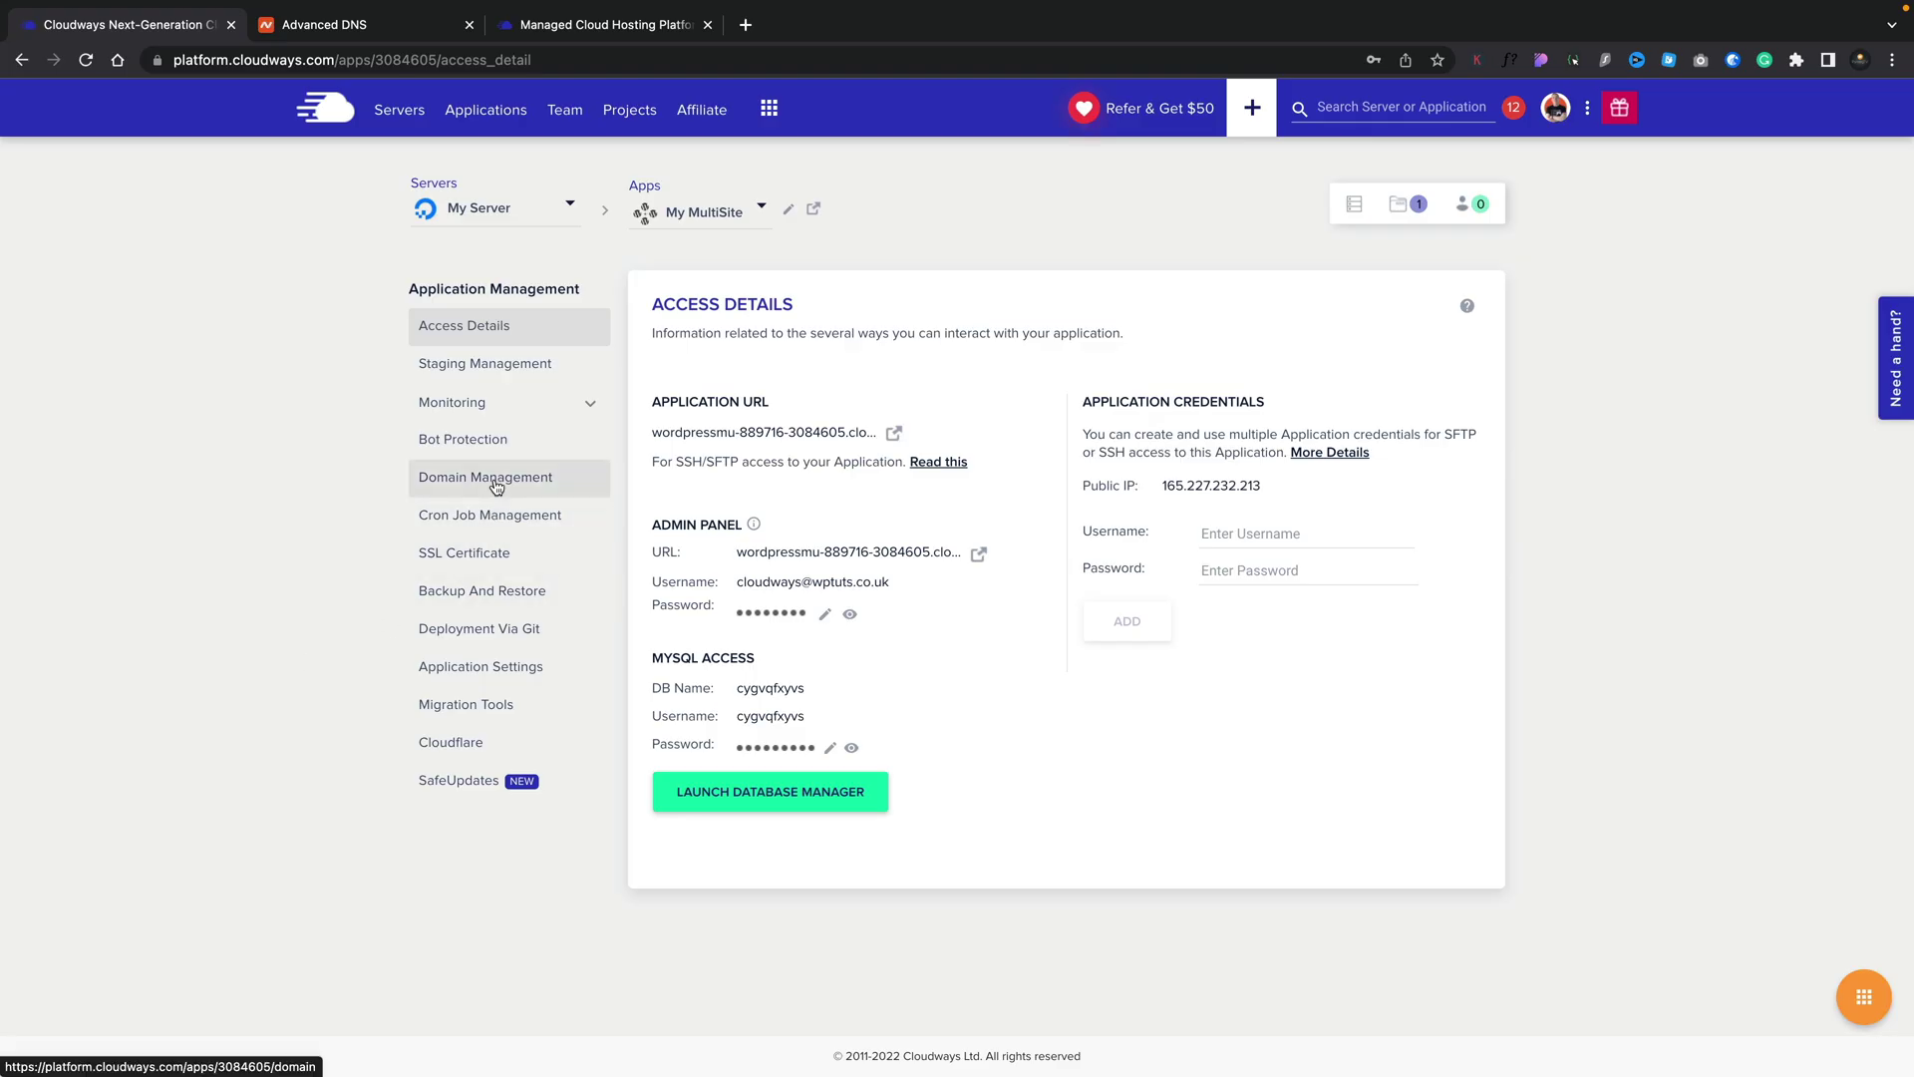
{"action": "left_click", "coordinate": [496, 486]}
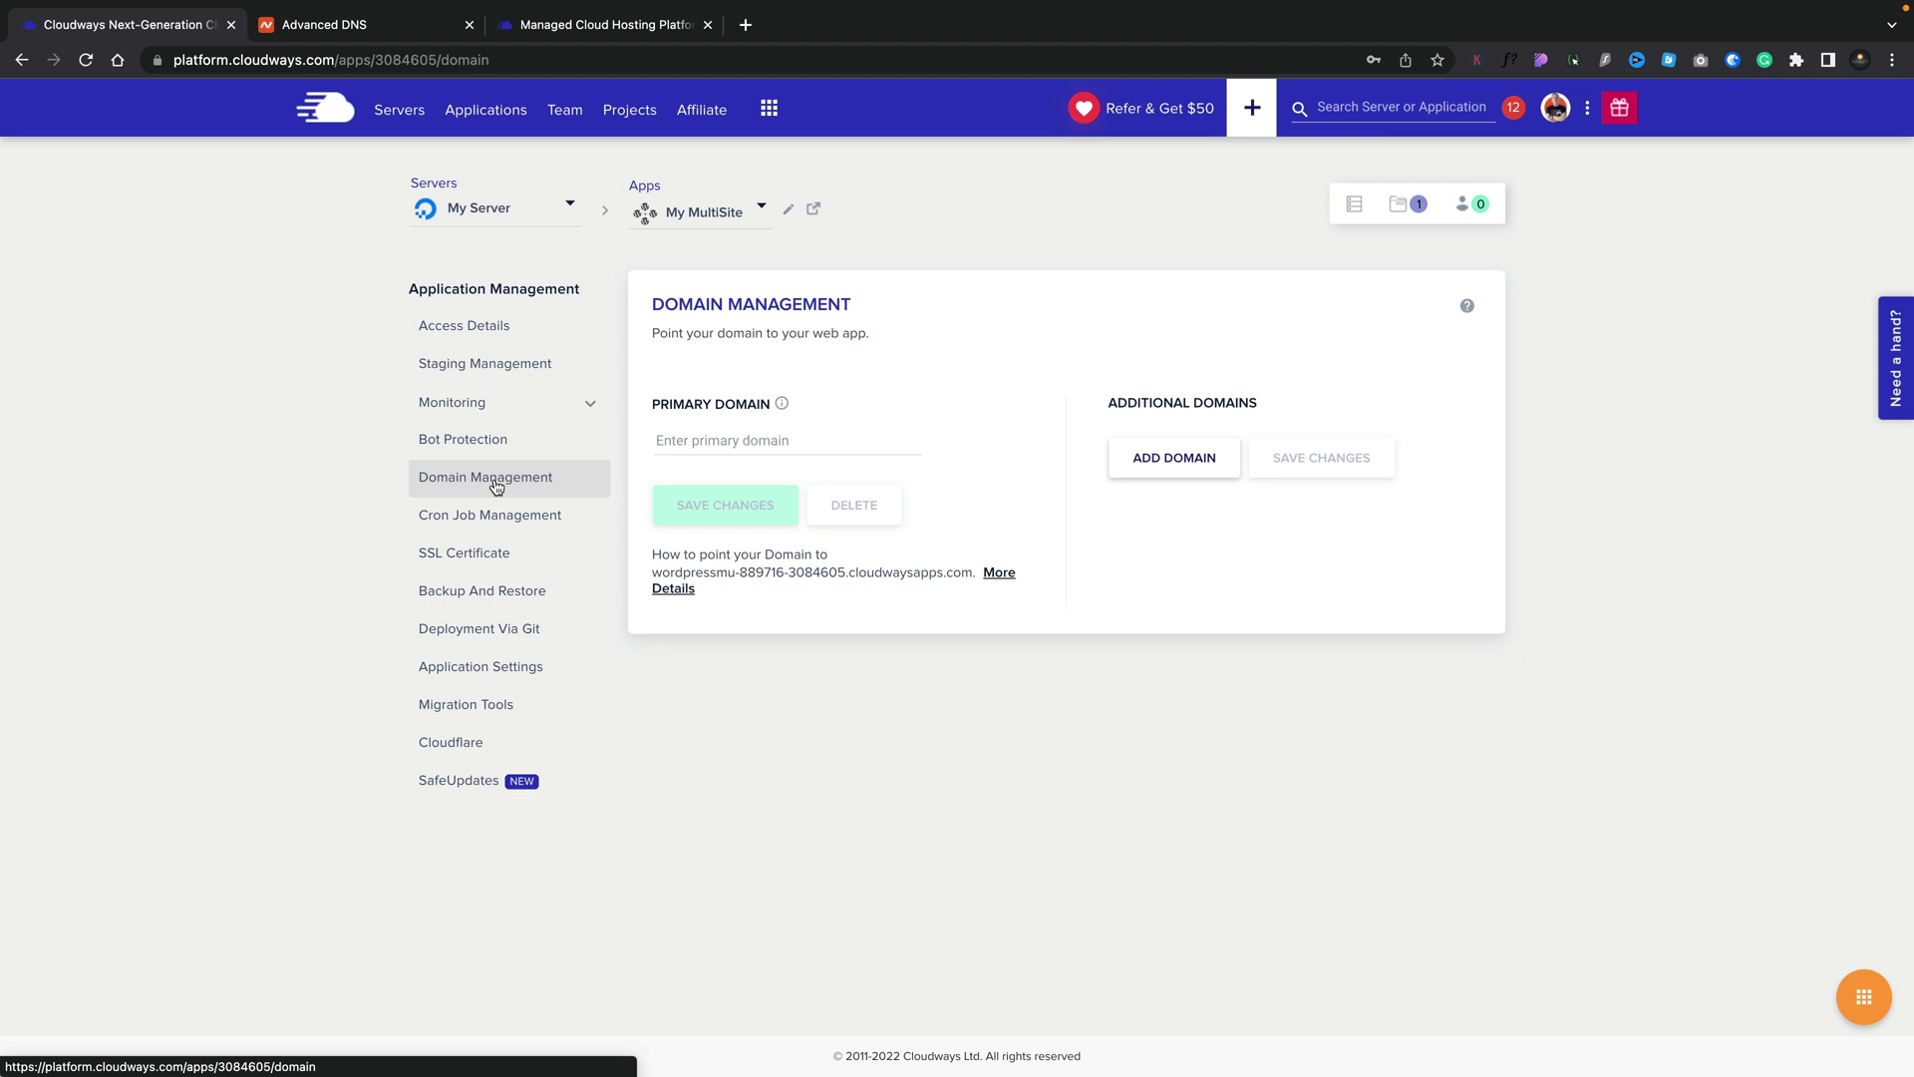
{"action": "left_click", "coordinate": [738, 454]}
{"action": "type", "text": "www.dynamicwp101.com"}
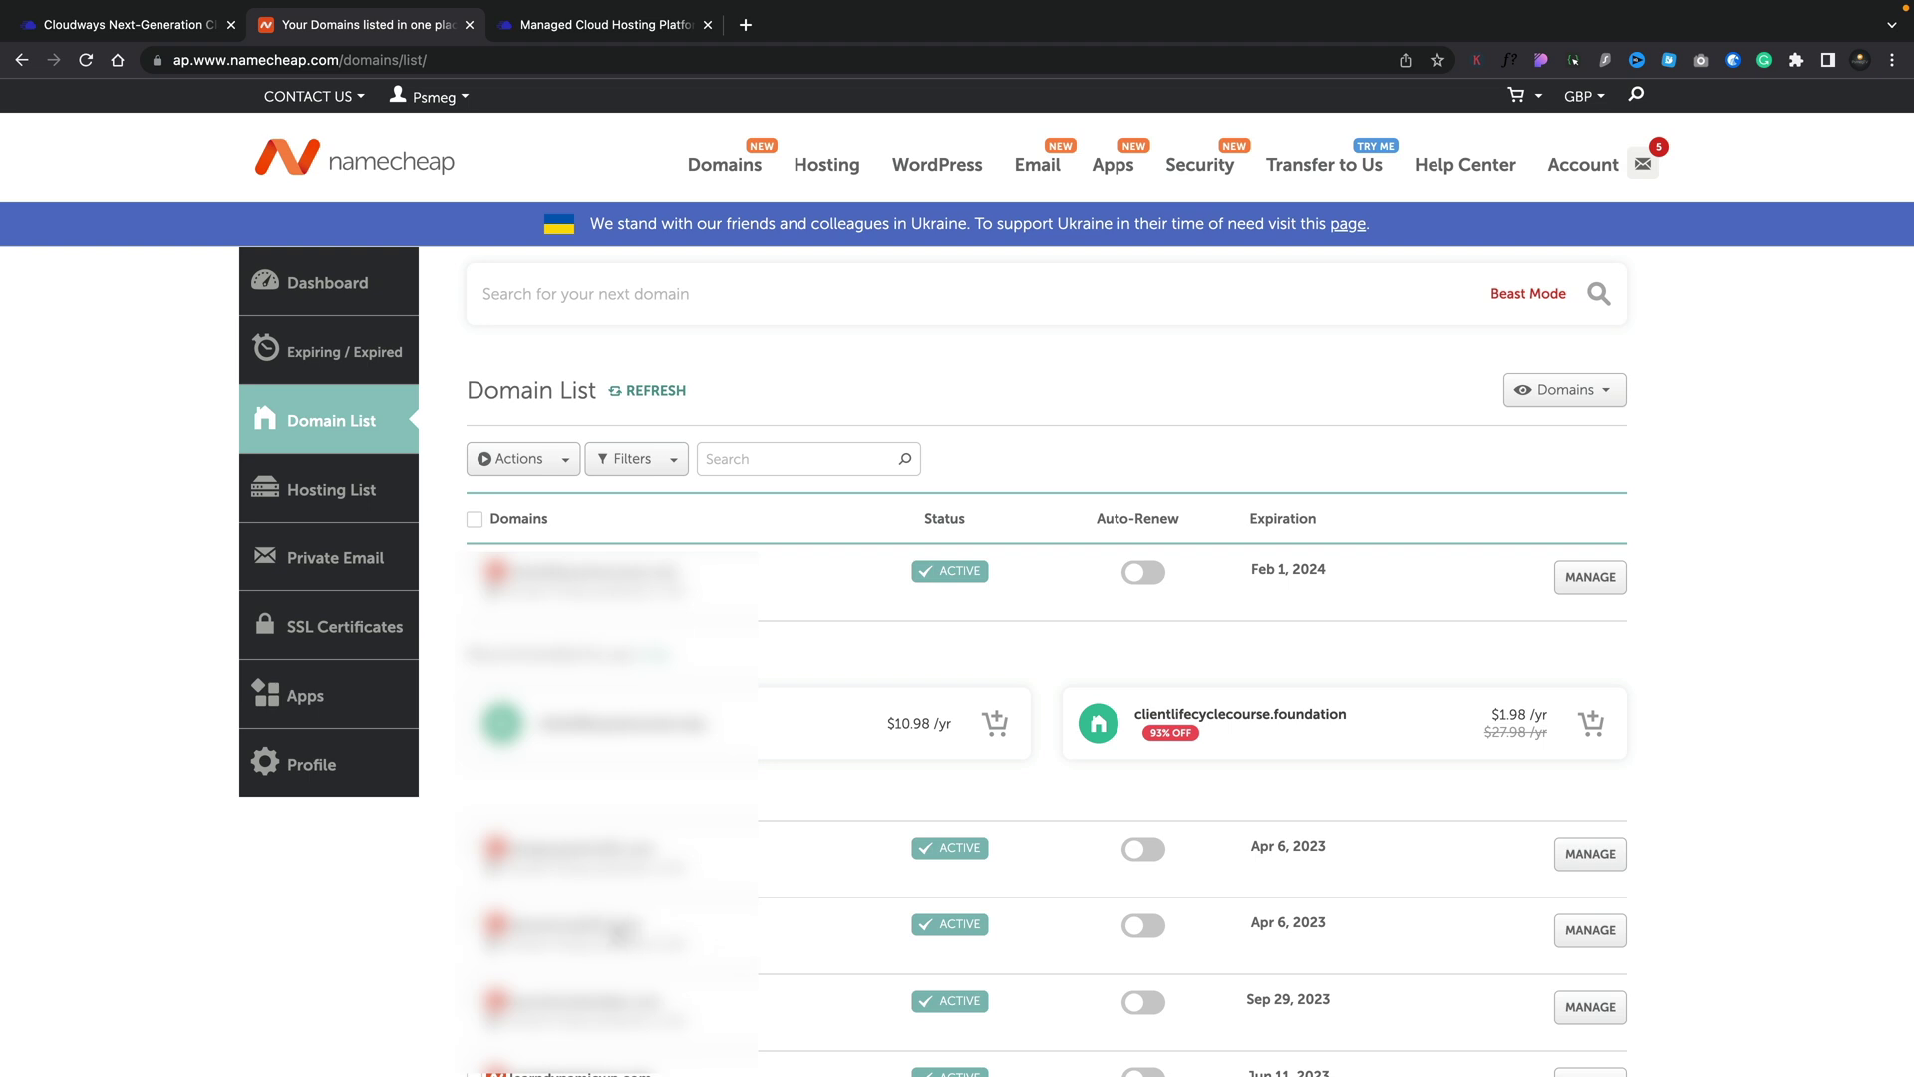
Switch to Namecheap and open the advanced DNS settings of the domain dynamicwp101.com
{"action": "left_click", "coordinate": [1593, 931]}
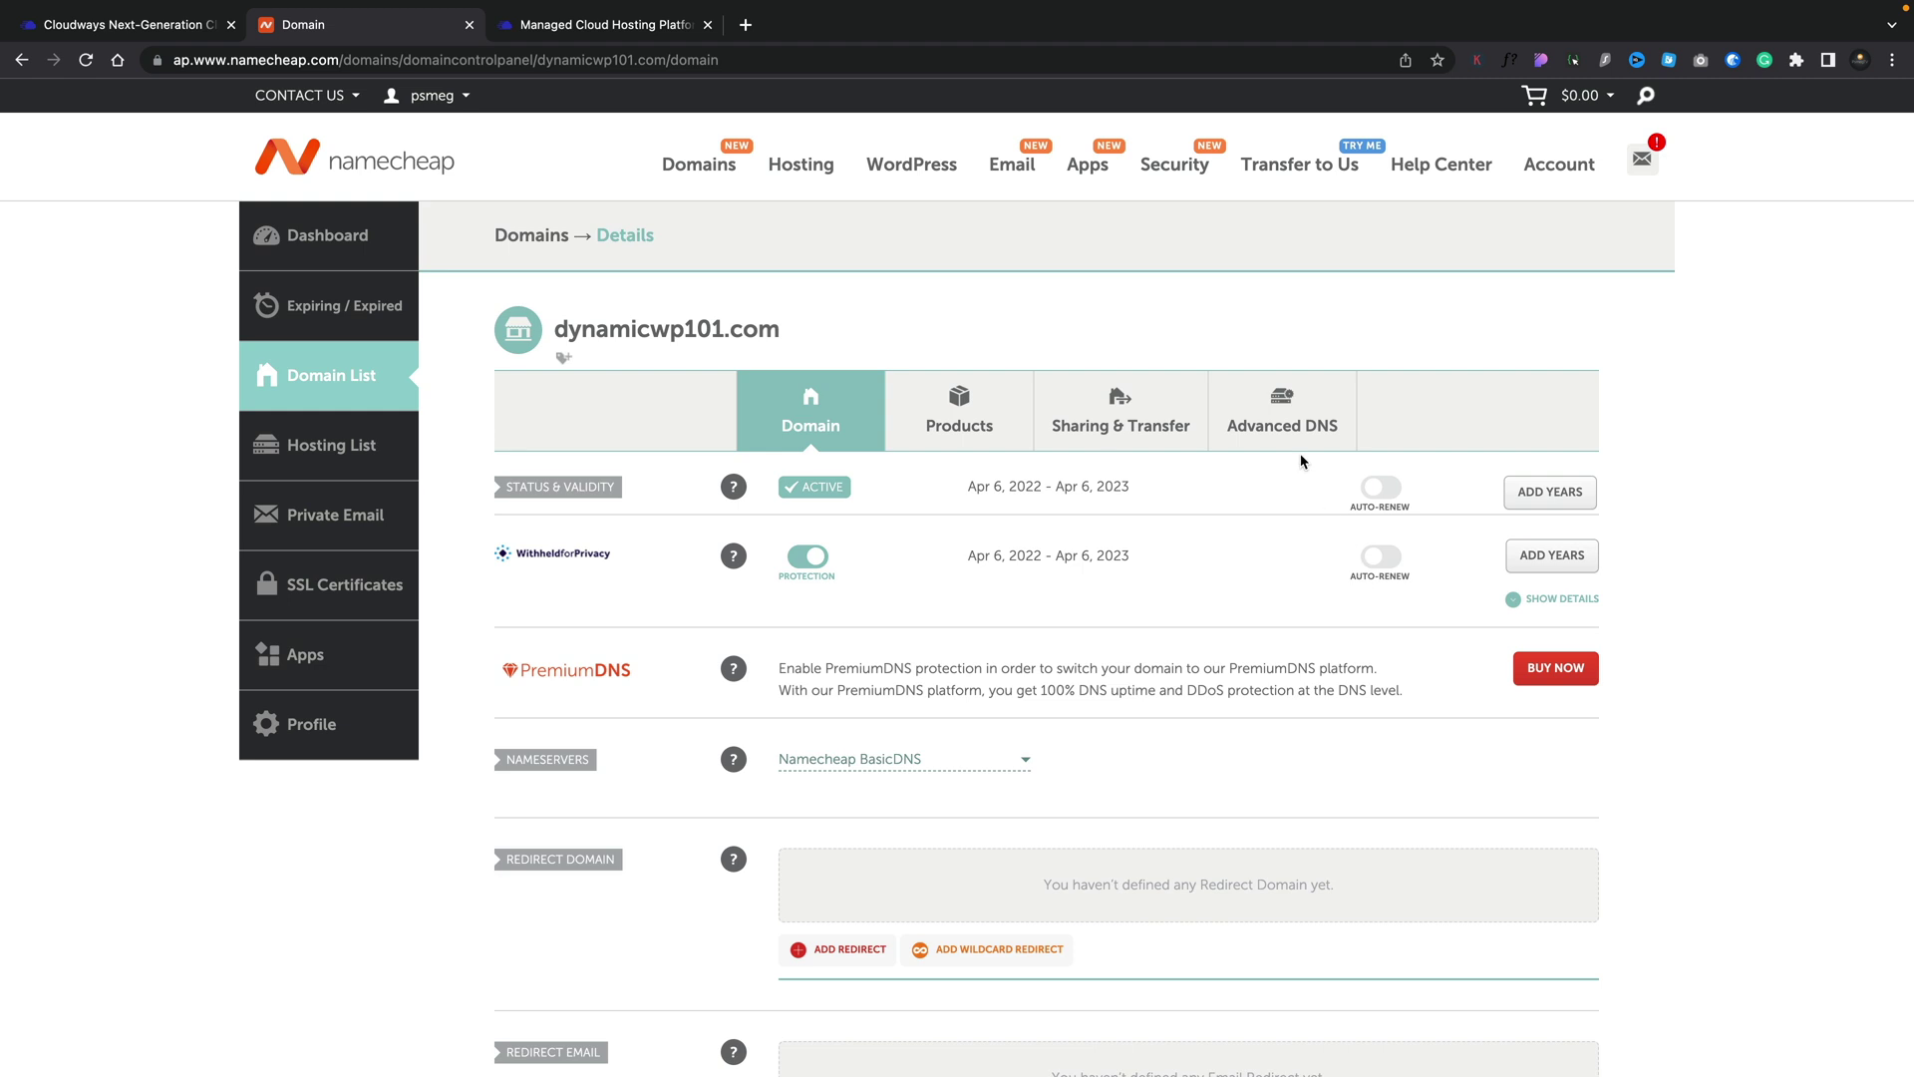
{"action": "left_click", "coordinate": [1289, 427]}
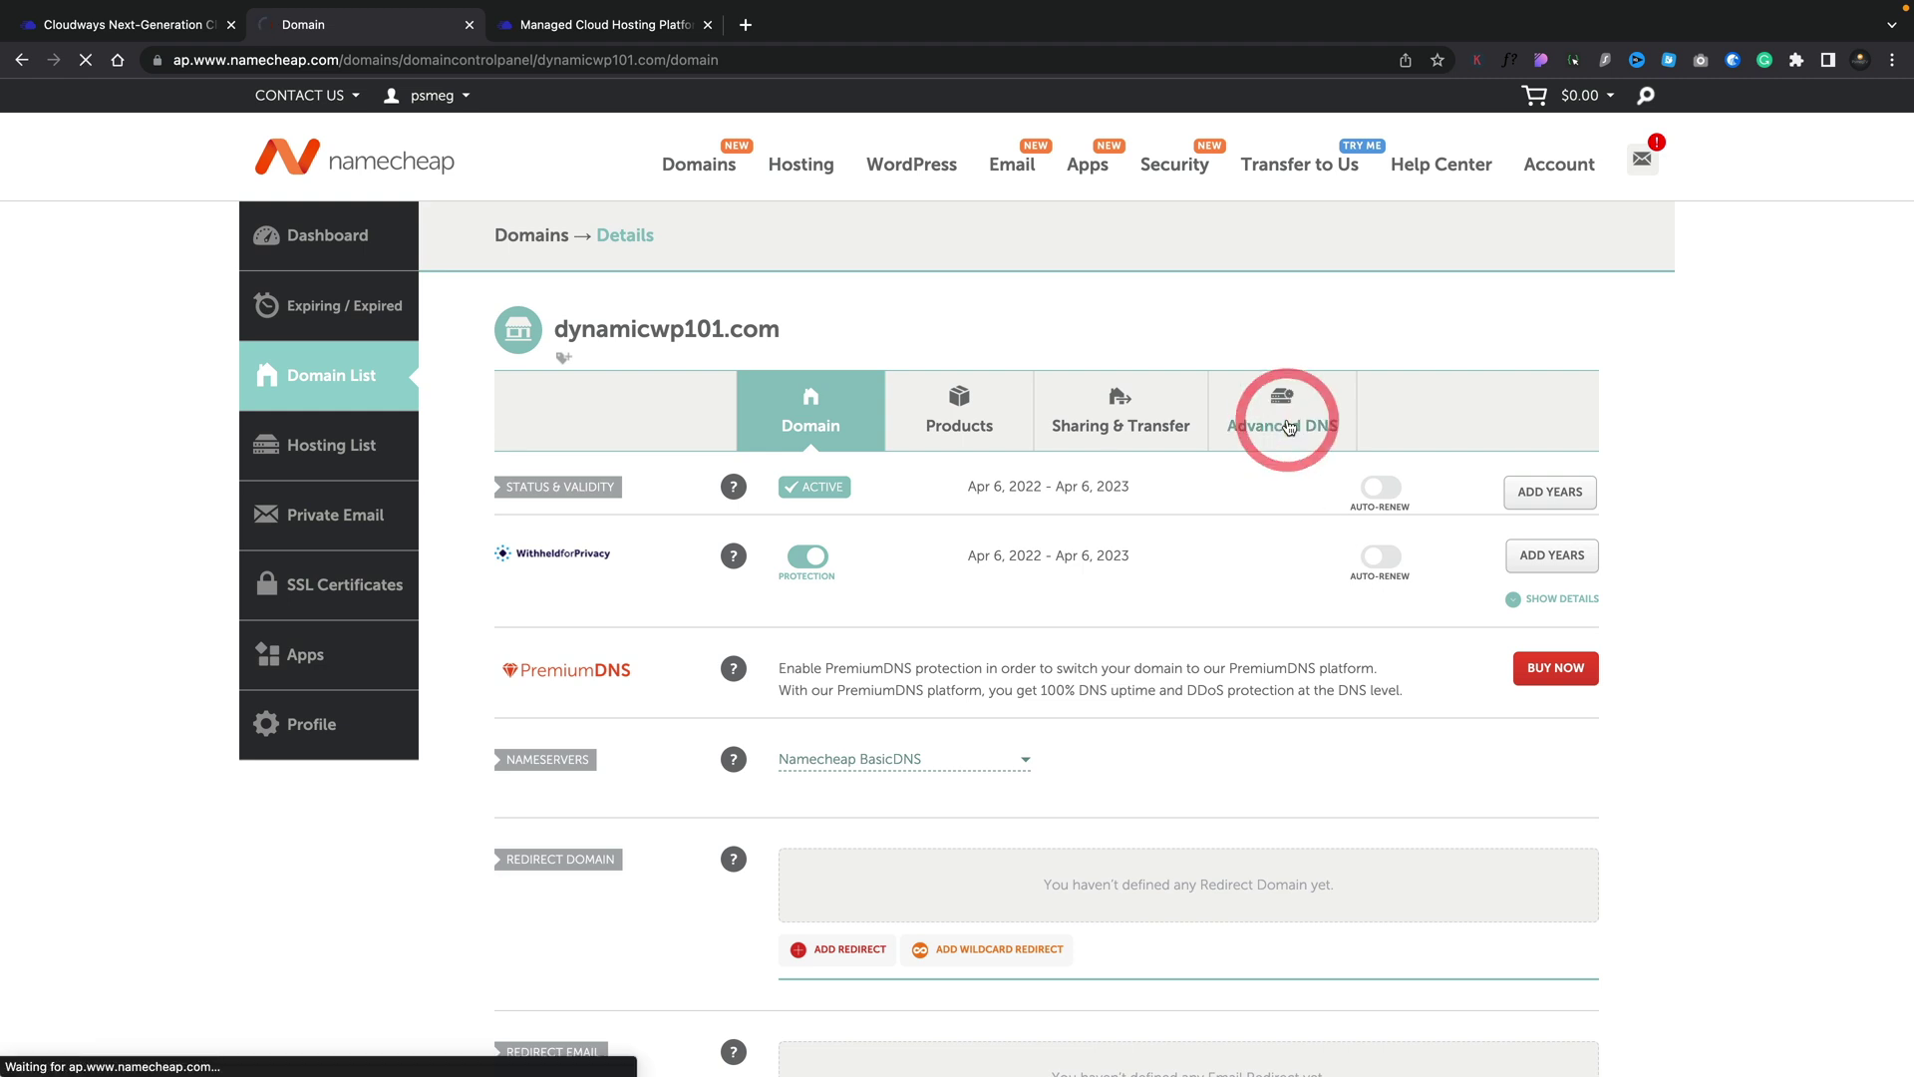
{"action": "scroll", "coordinate": [979, 643], "scroll_direction": "down", "scroll_amount": 2}
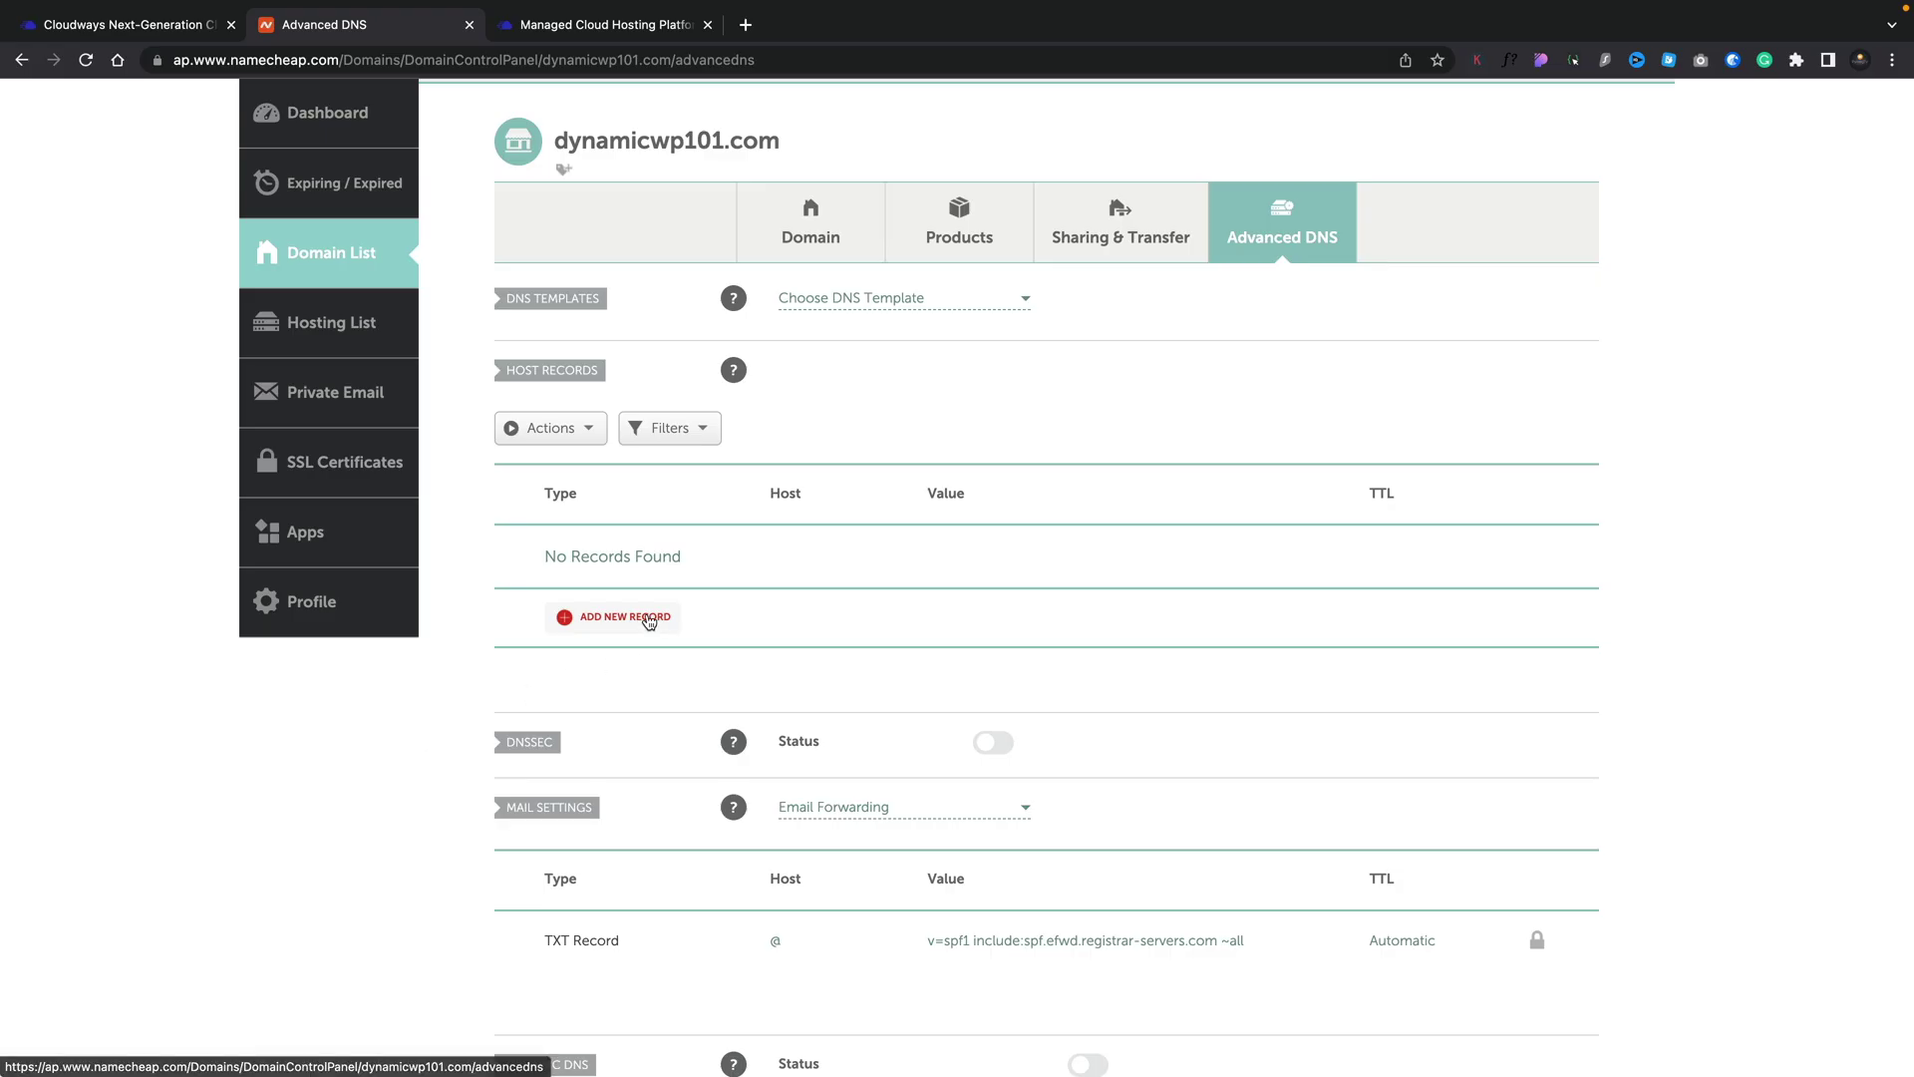
Add an A record with host @ and the server's public IP from Cloudways, 165.227.232.213, as its value, and save it
{"action": "left_click", "coordinate": [646, 612]}
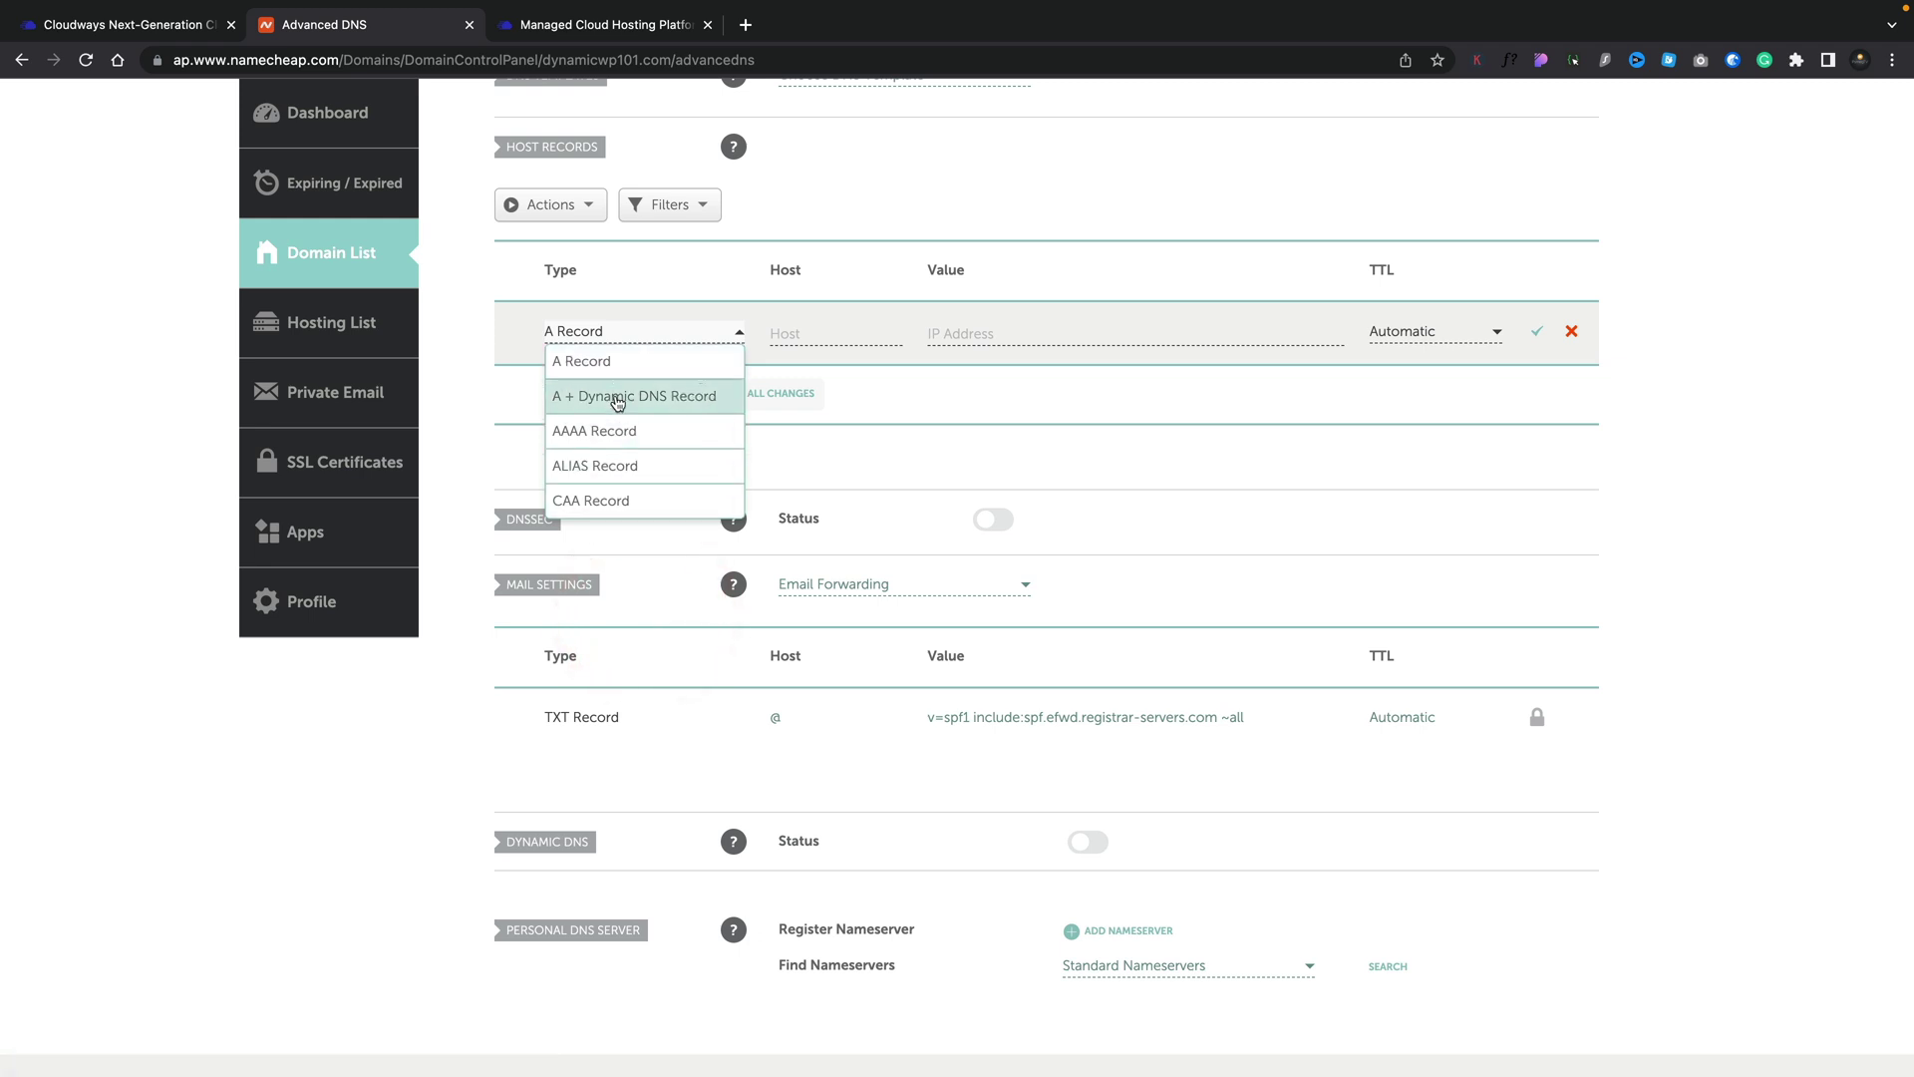
{"action": "left_click", "coordinate": [608, 364]}
{"action": "left_click", "coordinate": [794, 337]}
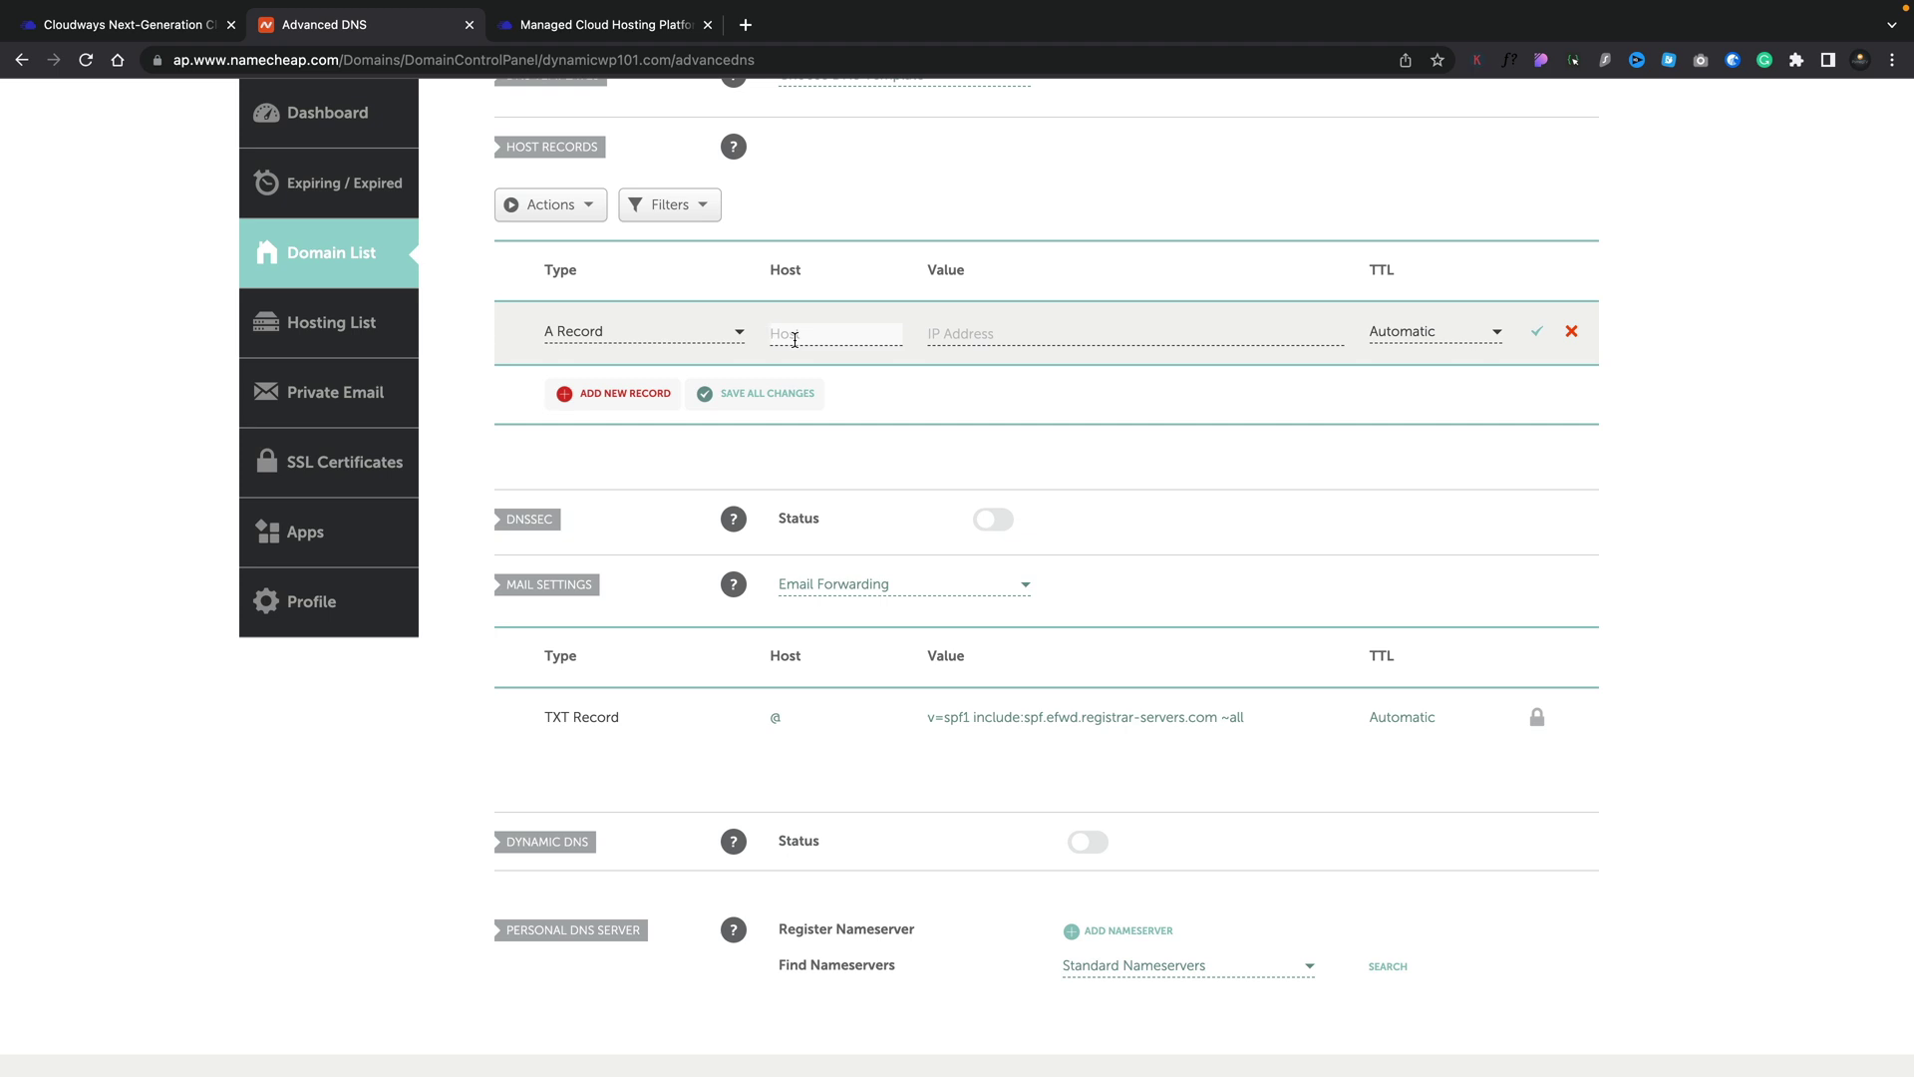
{"action": "type", "text": "@"}
{"action": "left_click", "coordinate": [958, 338]}
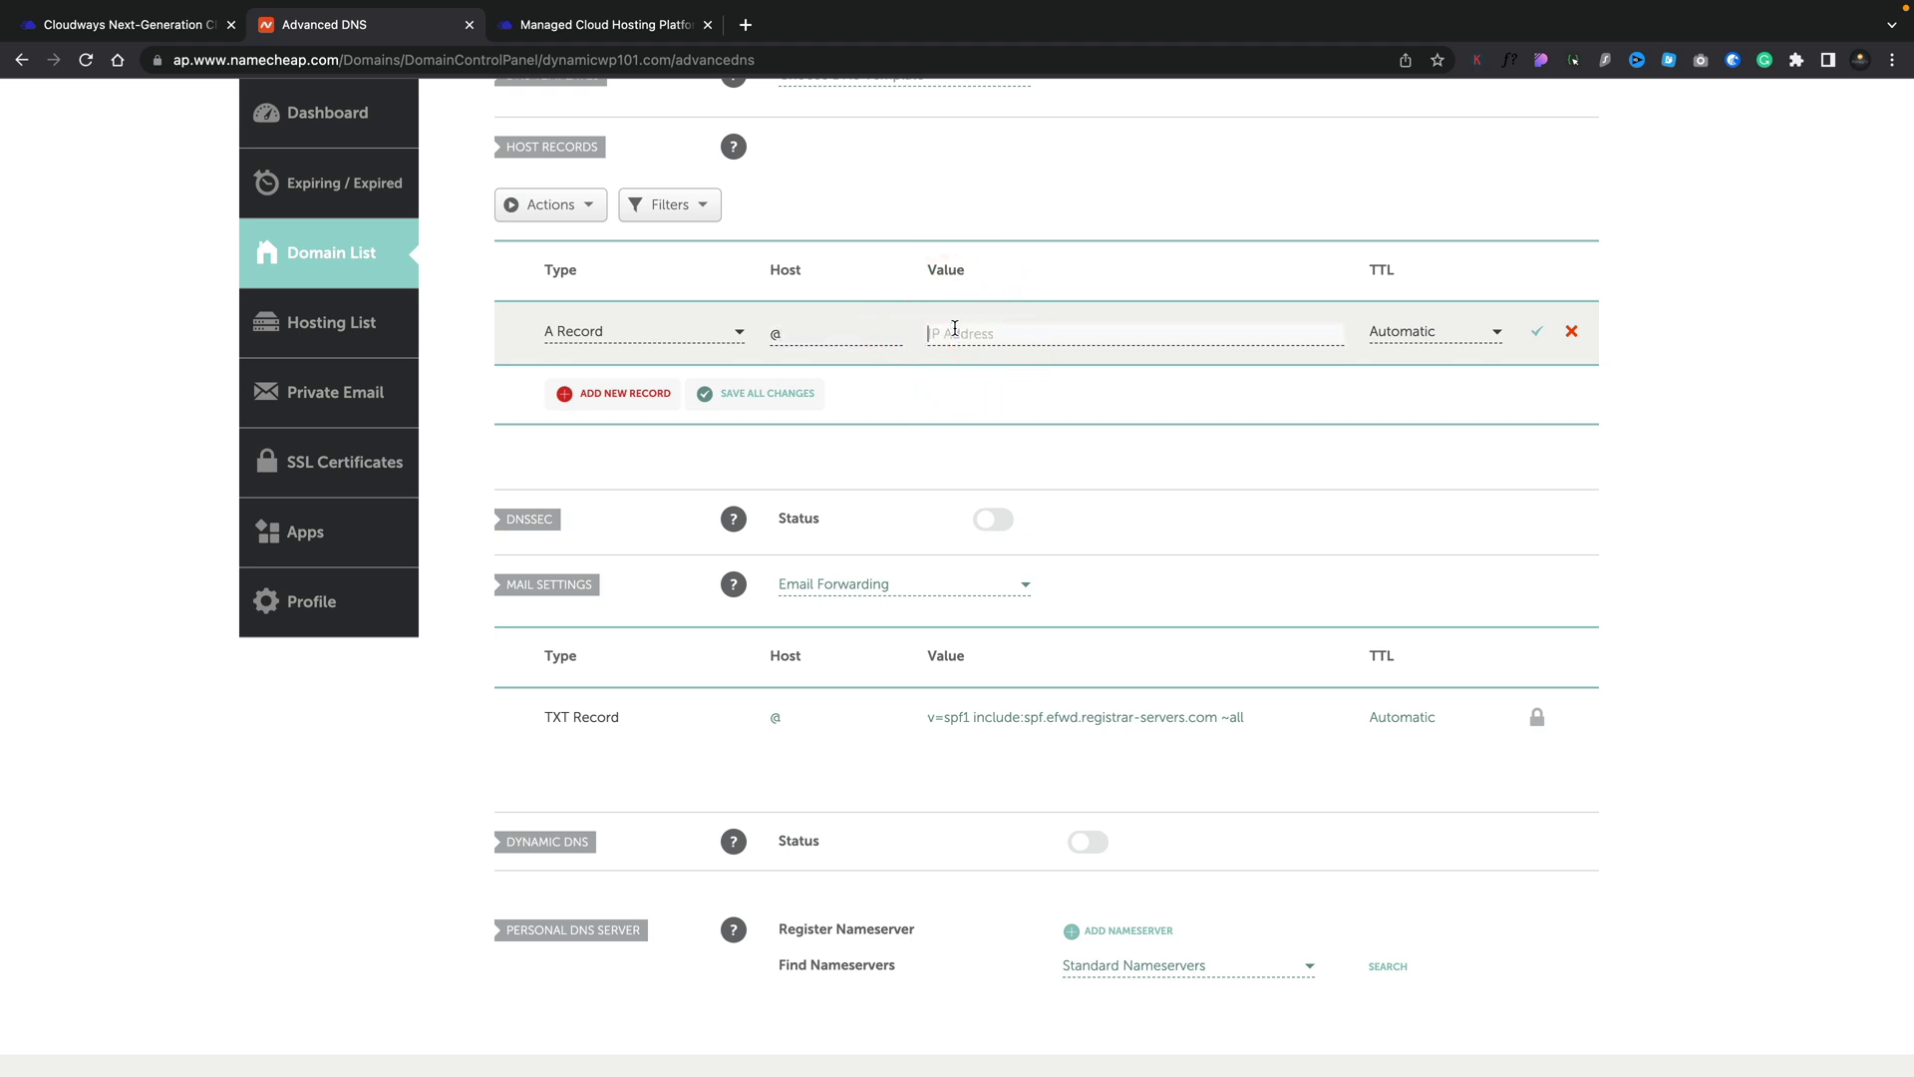
{"action": "left_click", "coordinate": [140, 30]}
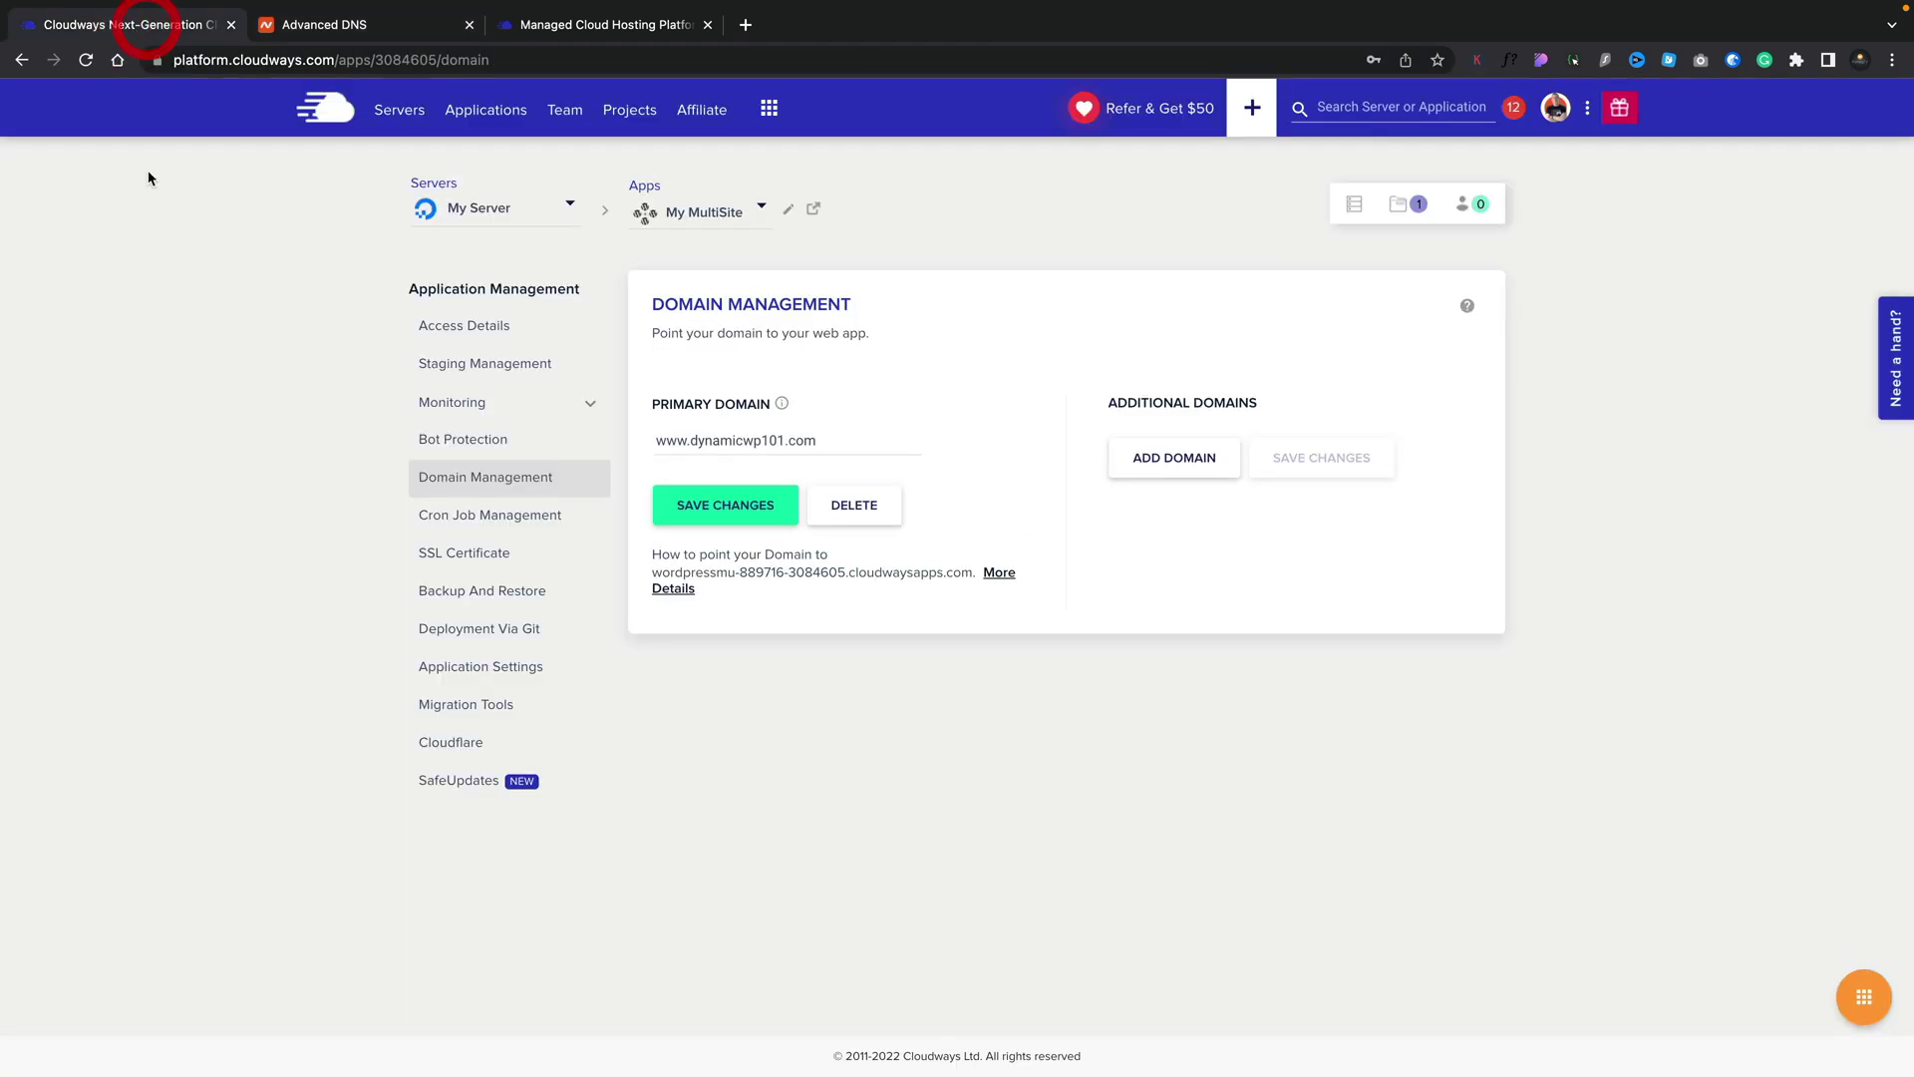
{"action": "left_click", "coordinate": [479, 331]}
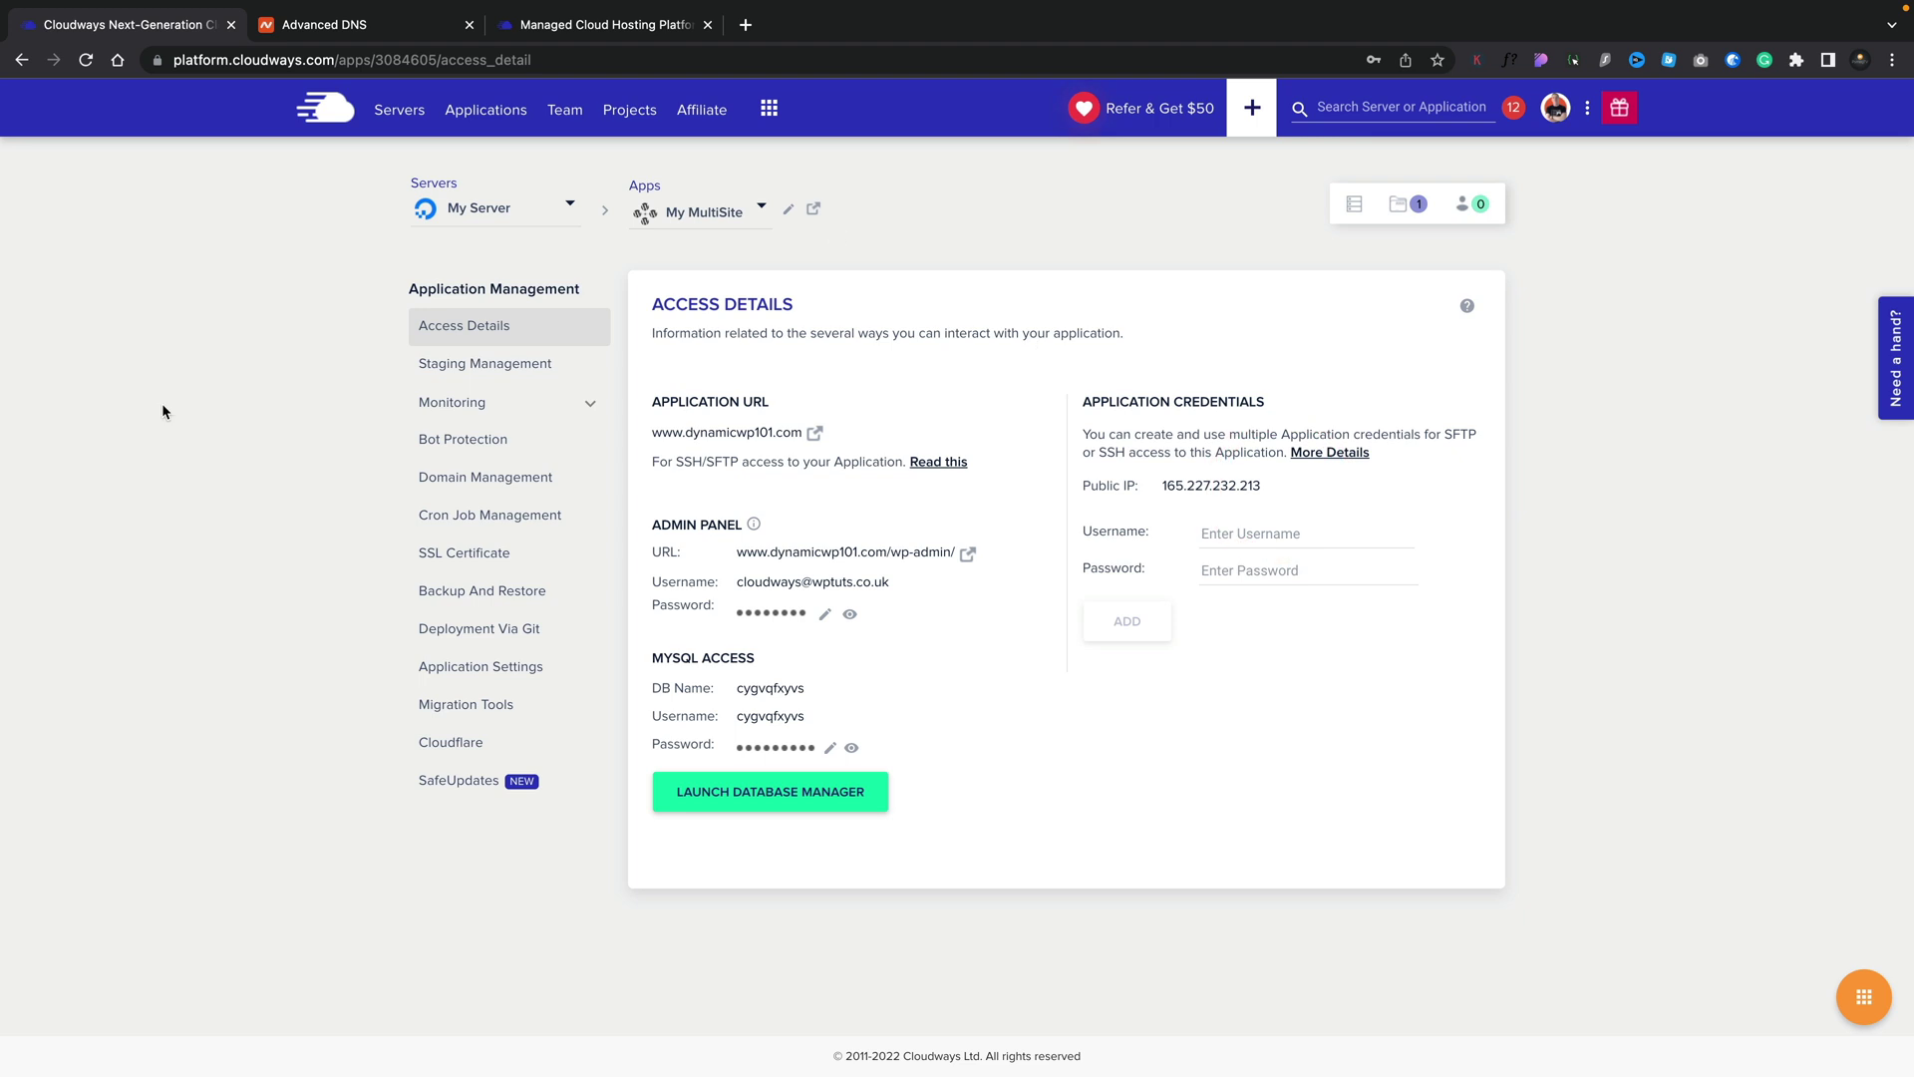
{"action": "left_click", "coordinate": [377, 30]}
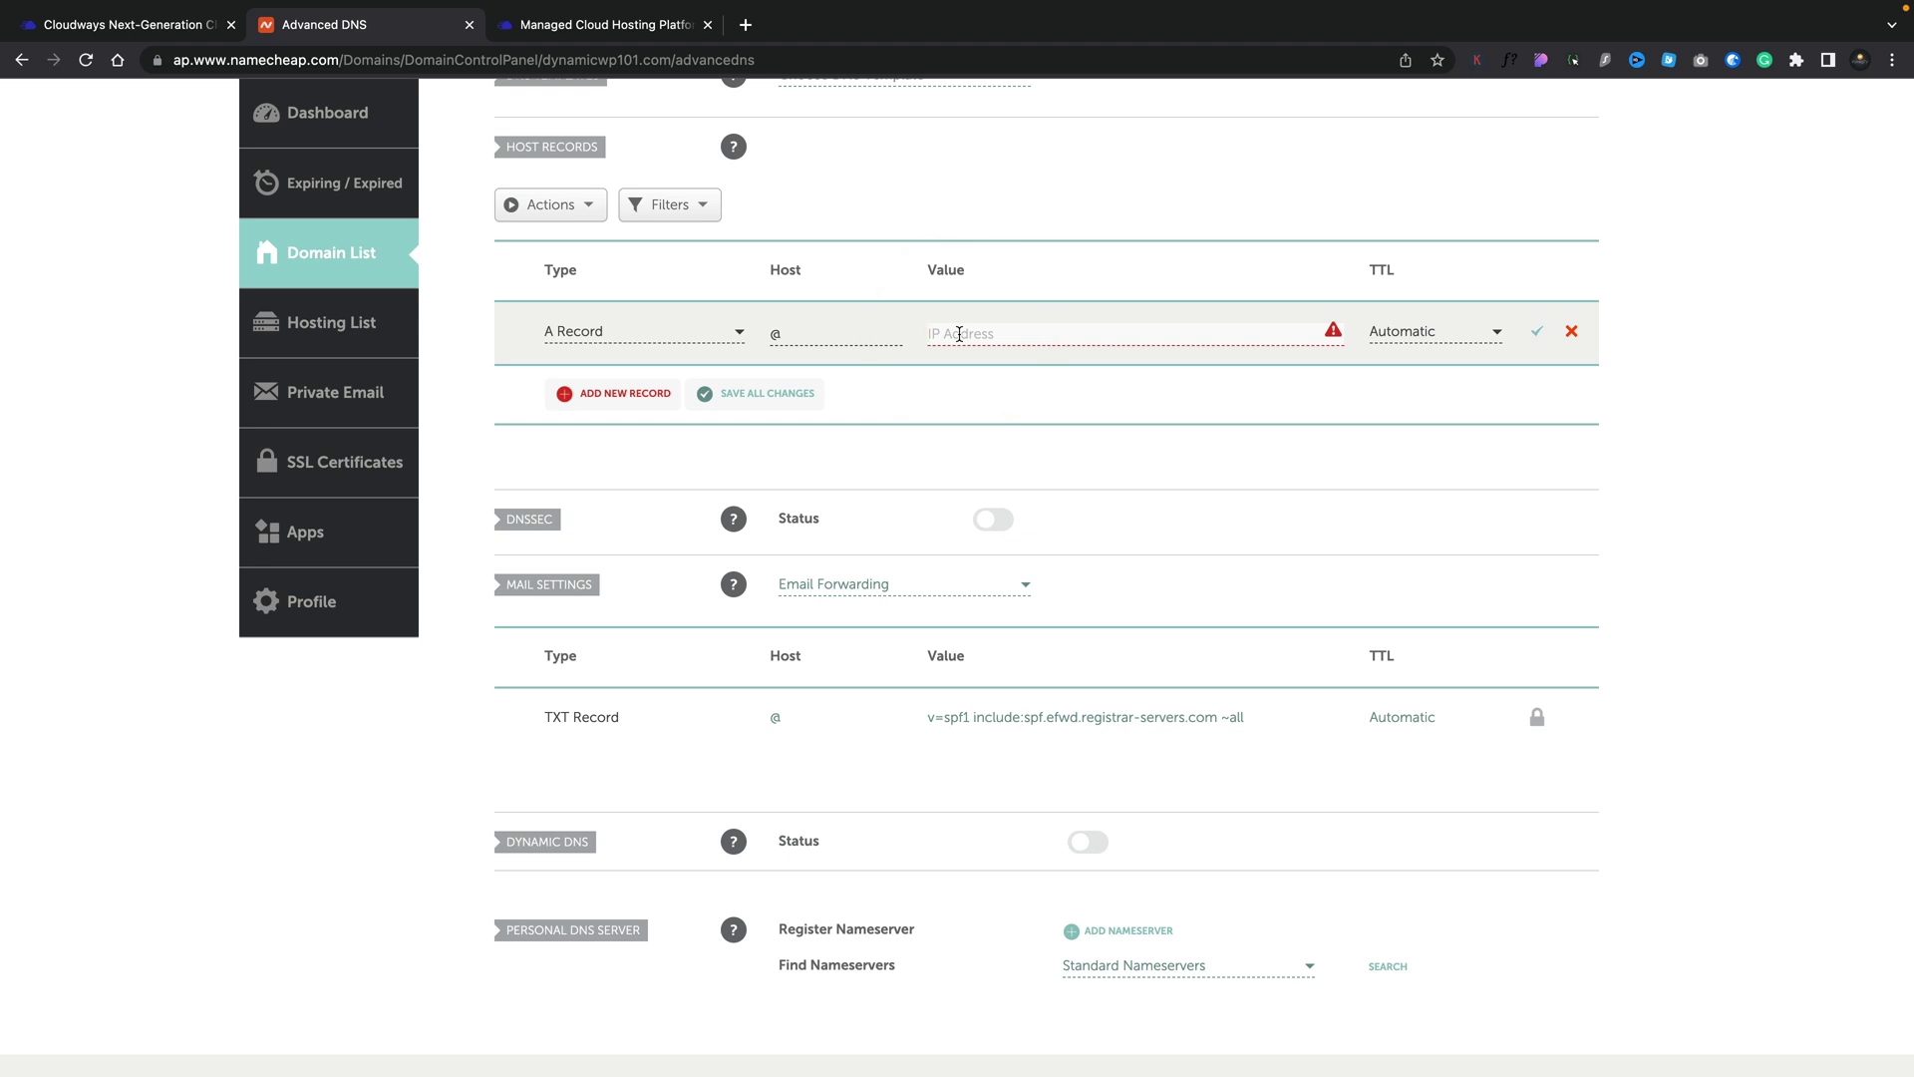
{"action": "left_click", "coordinate": [1540, 332]}
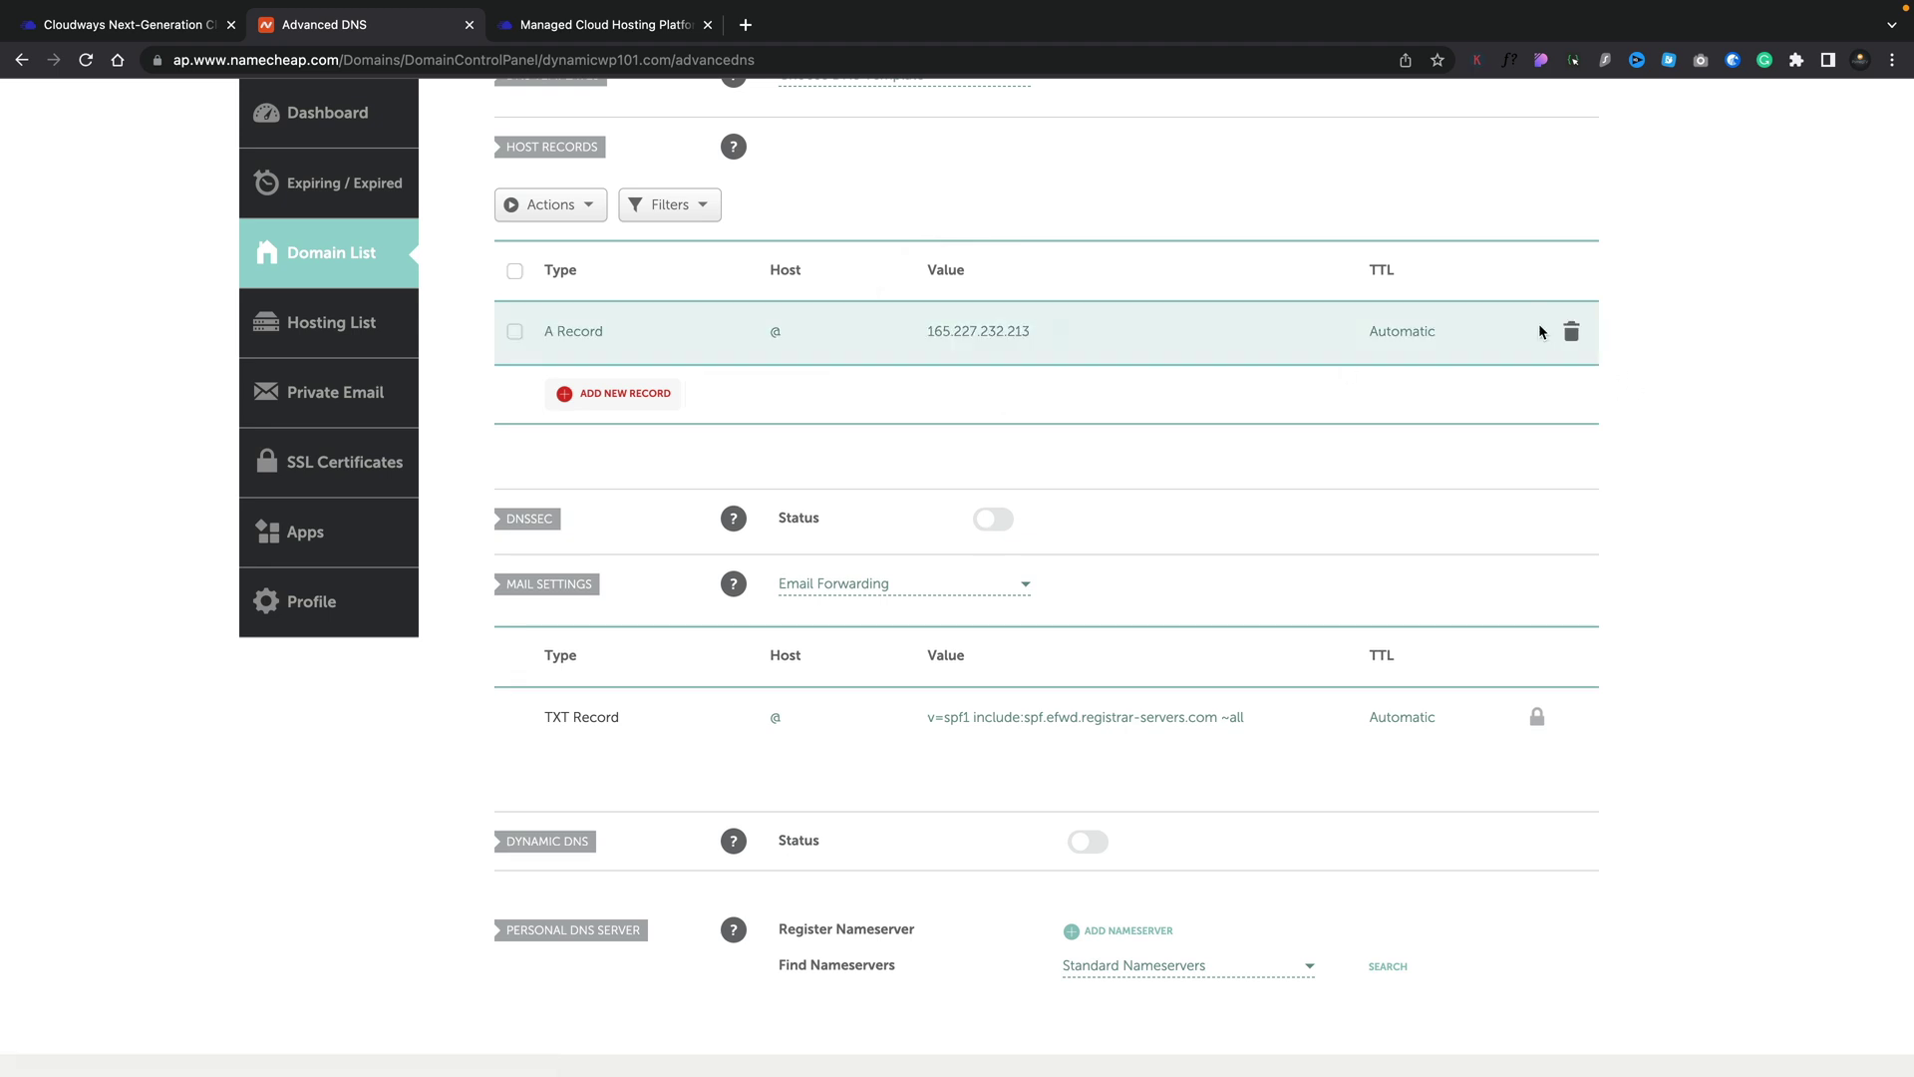
Add a CNAME record with host www and target dynamicwp101.com, and save it
{"action": "left_click", "coordinate": [629, 400]}
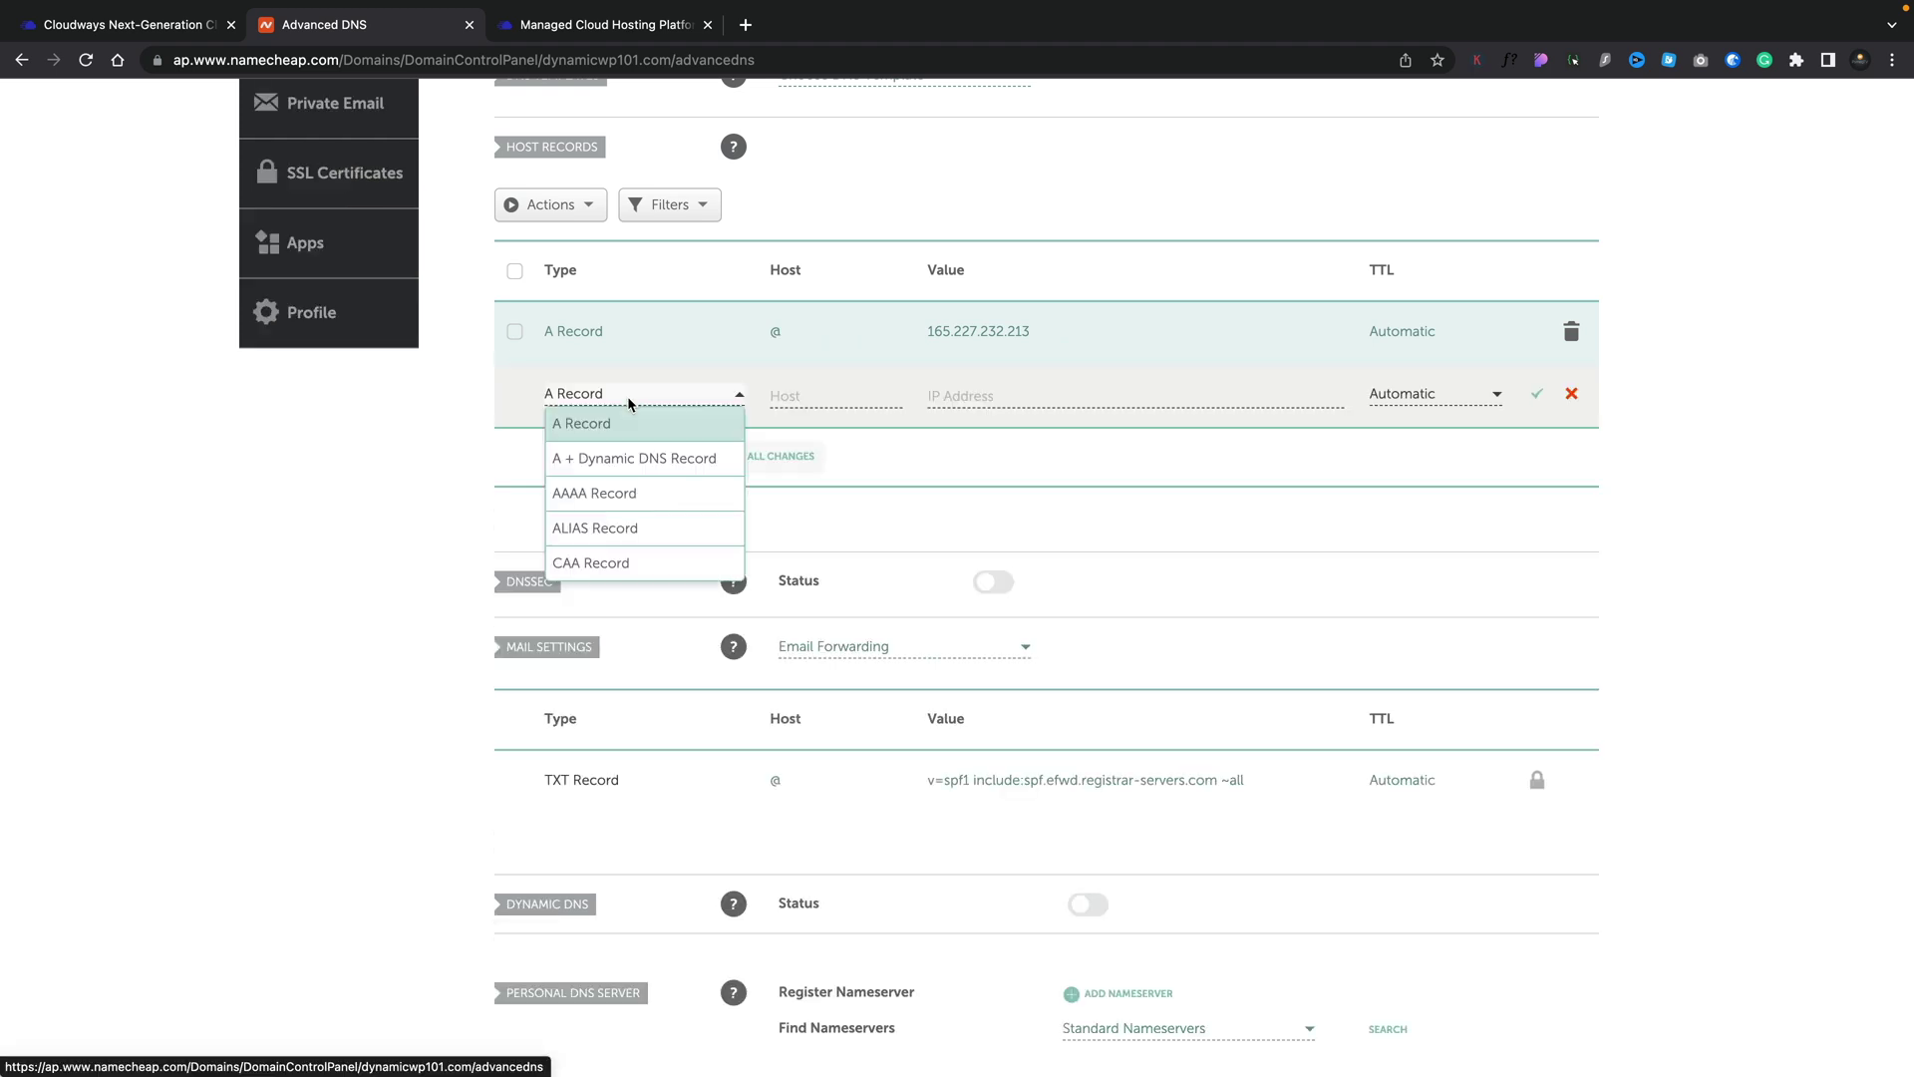
{"action": "scroll", "coordinate": [629, 476], "scroll_direction": "down", "scroll_amount": 1}
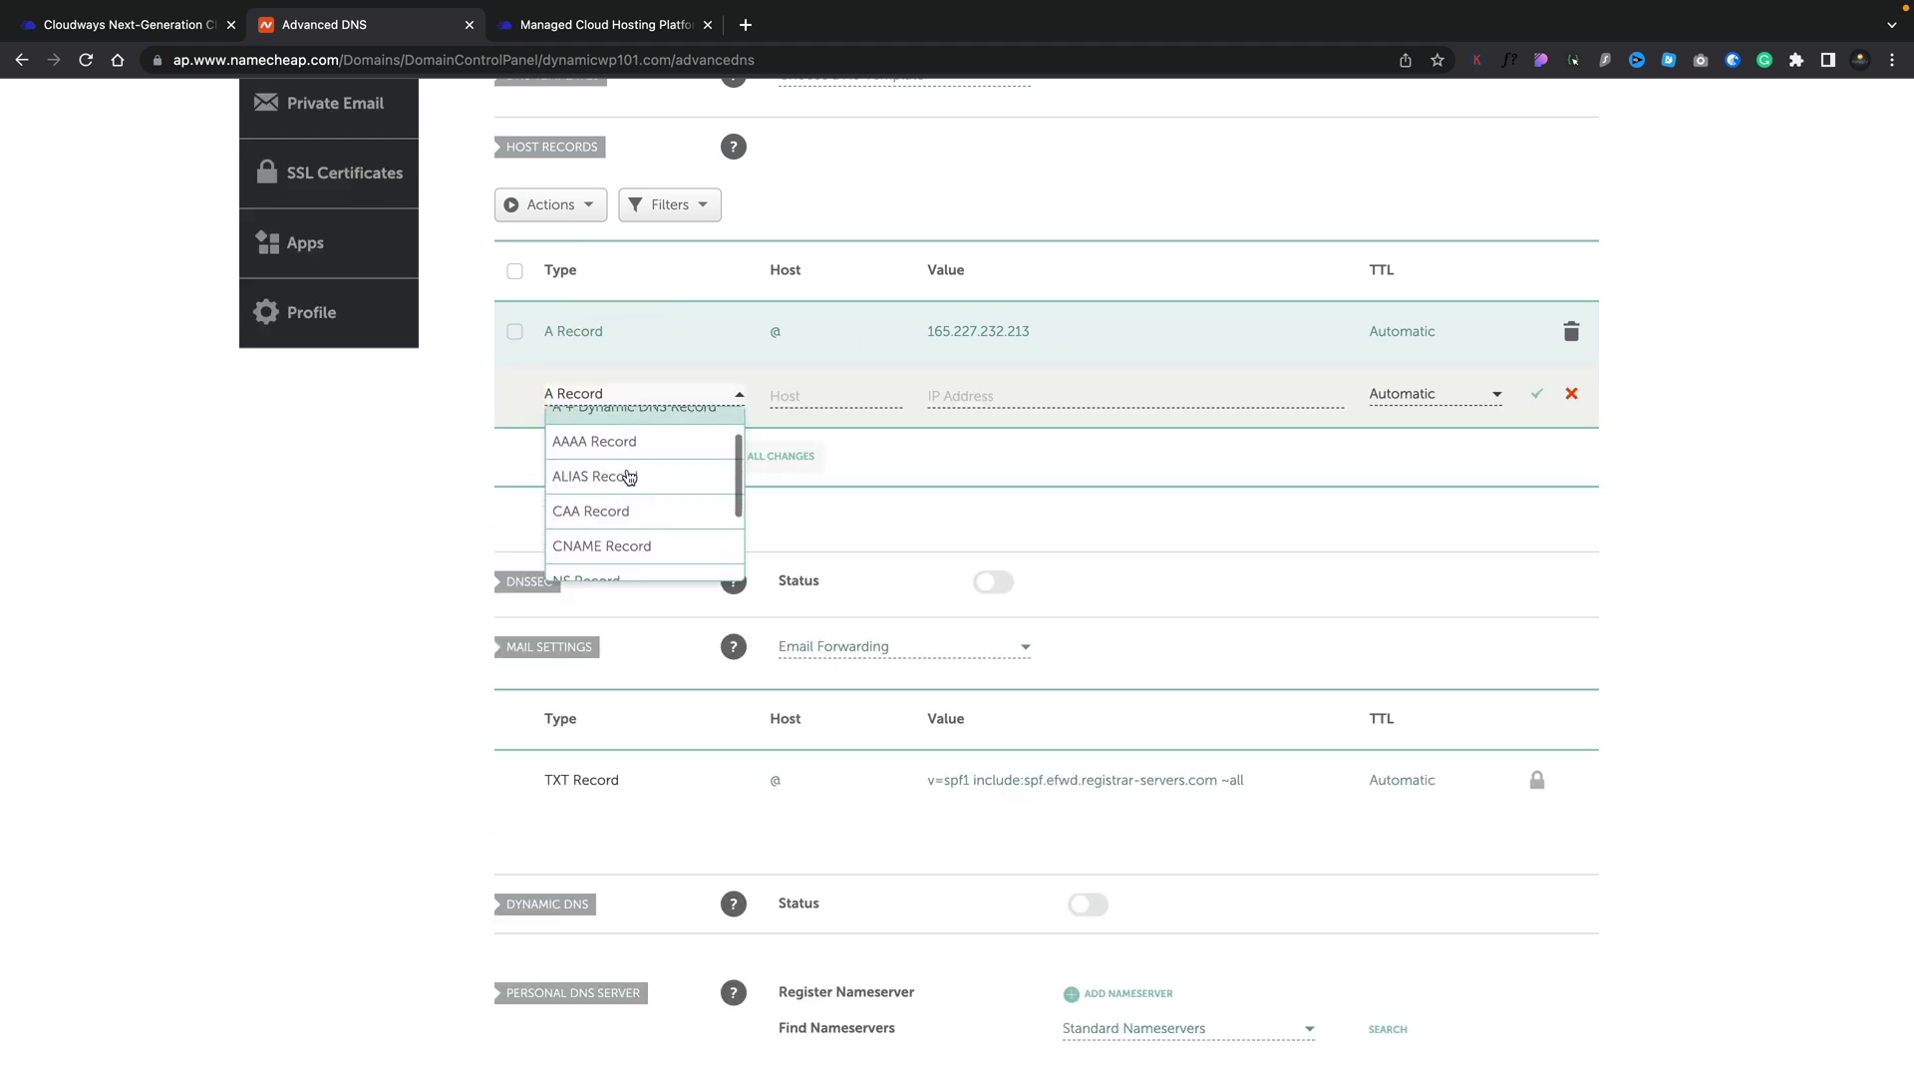
{"action": "left_click", "coordinate": [628, 544]}
{"action": "type", "text": "www"}
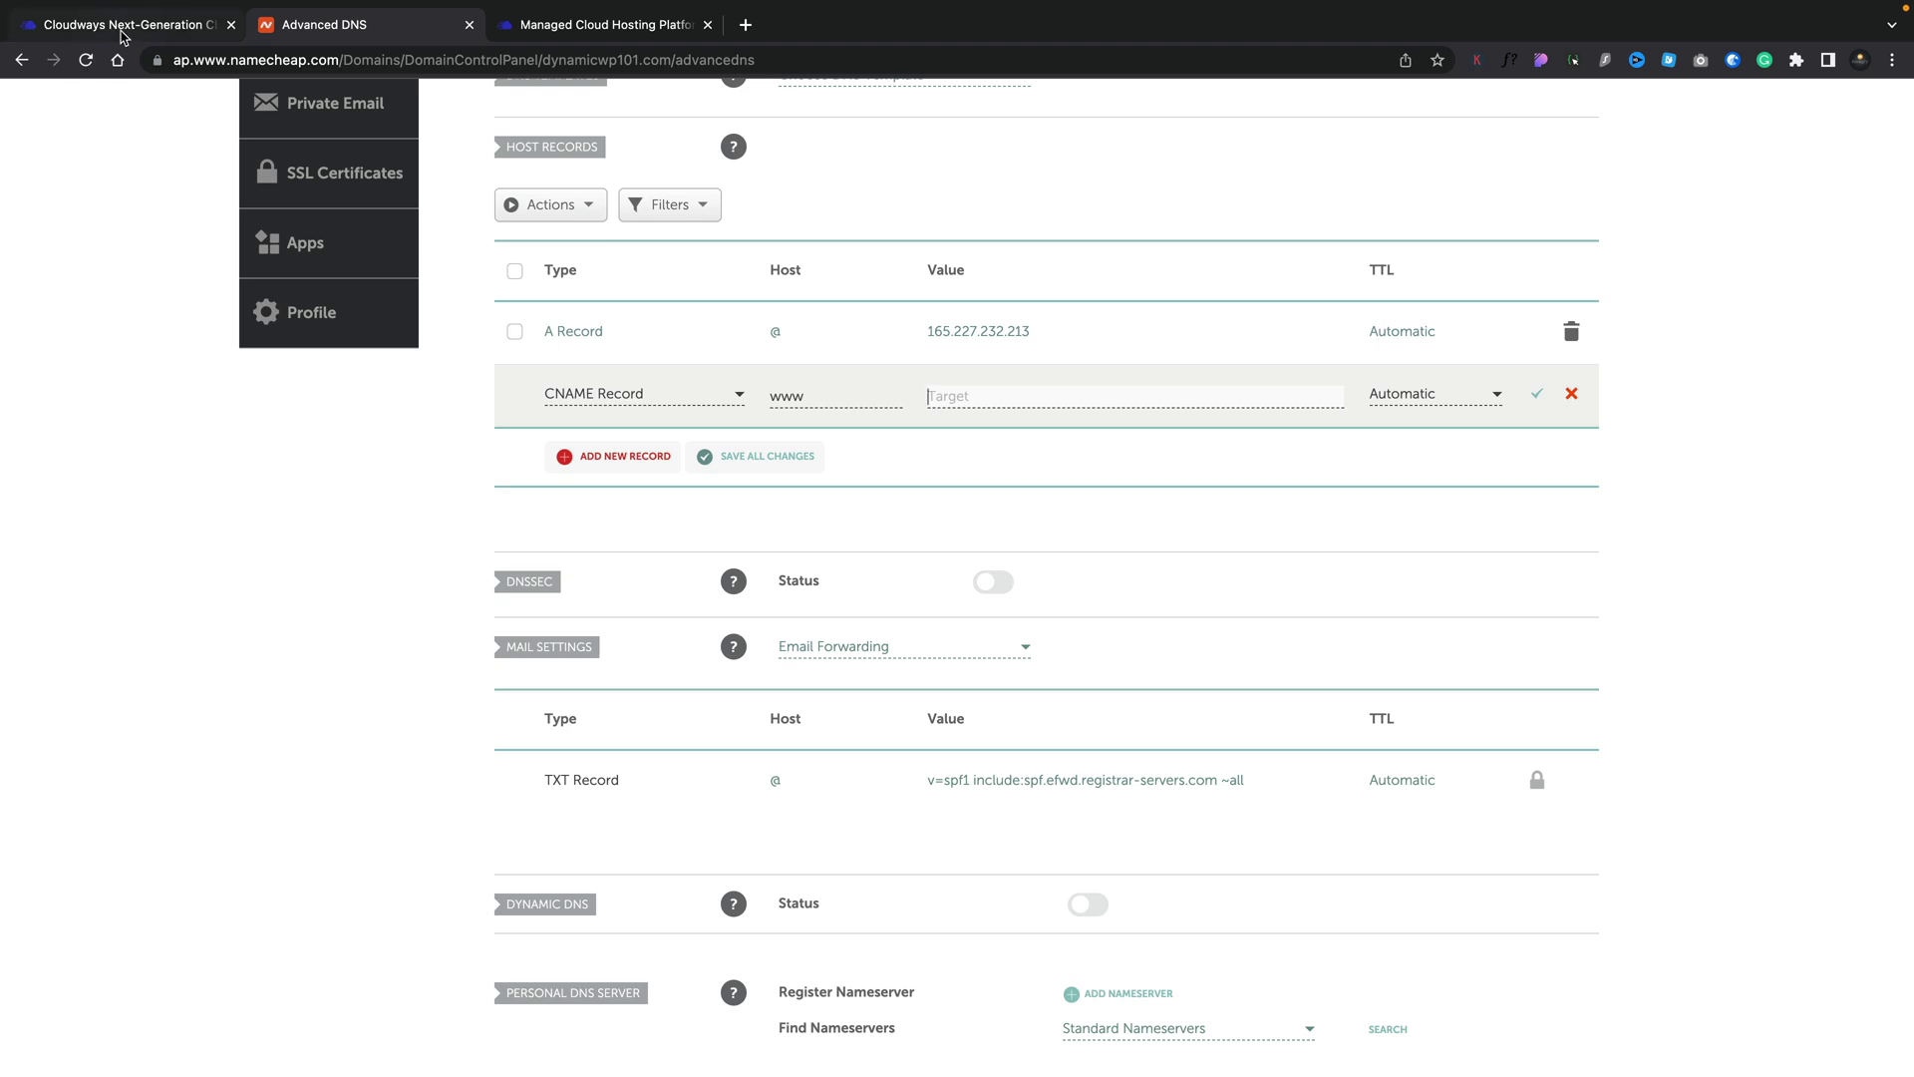
{"action": "left_click", "coordinate": [972, 392]}
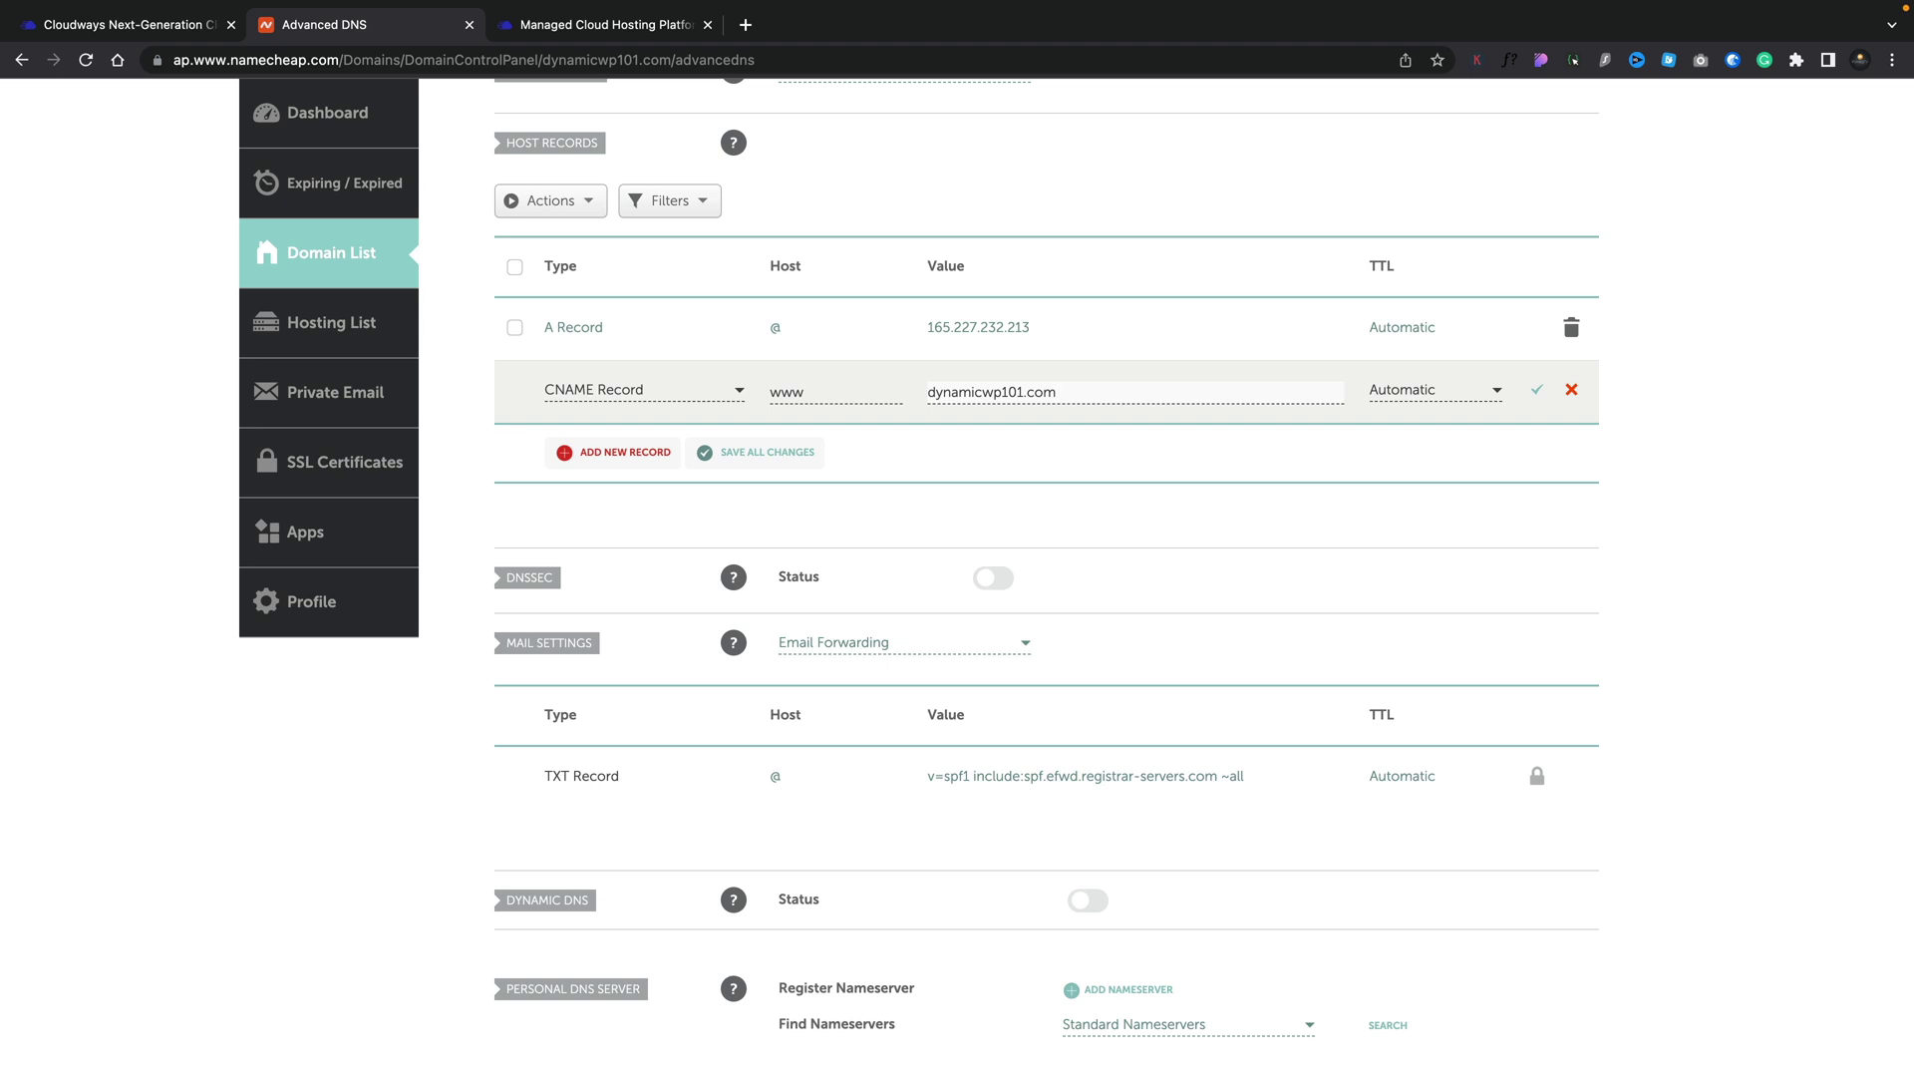
{"action": "left_click", "coordinate": [1537, 392]}
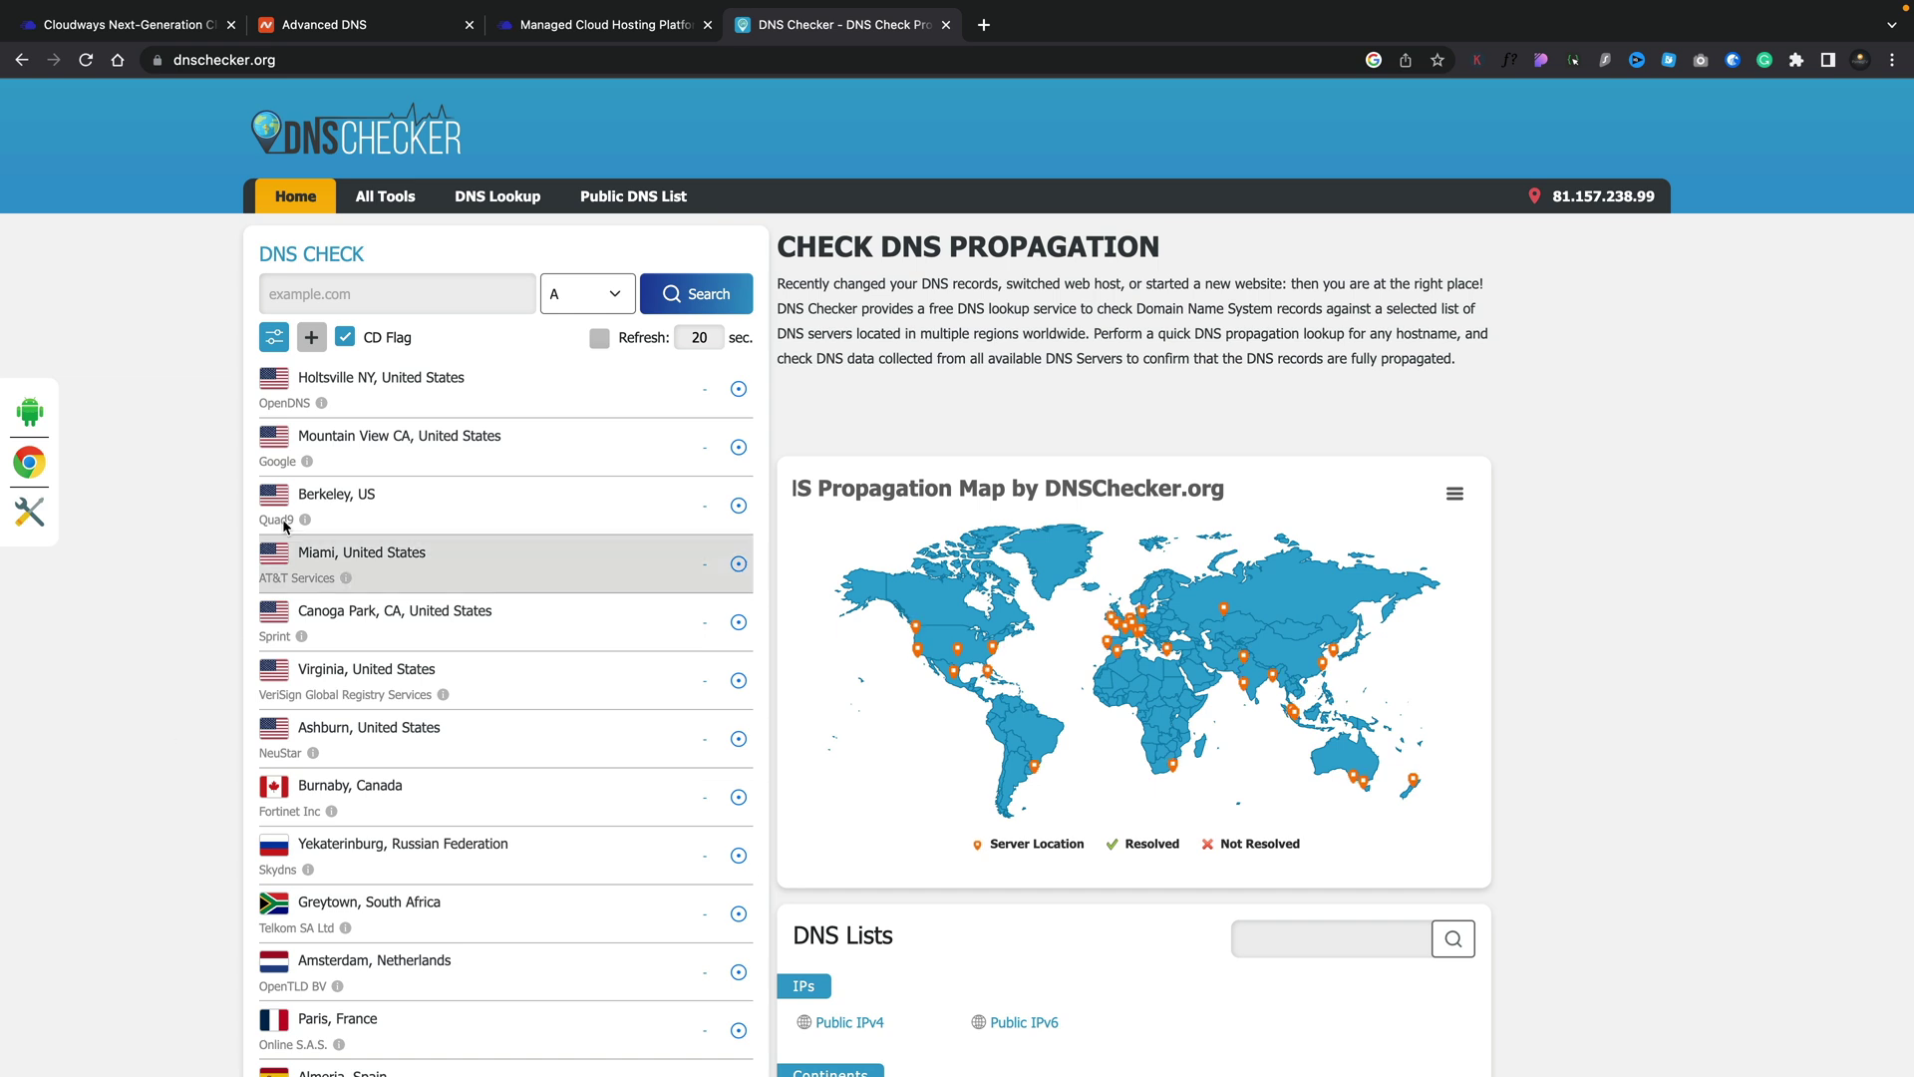
Check the worldwide propagation of the A record for dynamicwp101.com in DNS Checker
{"action": "left_click", "coordinate": [319, 304]}
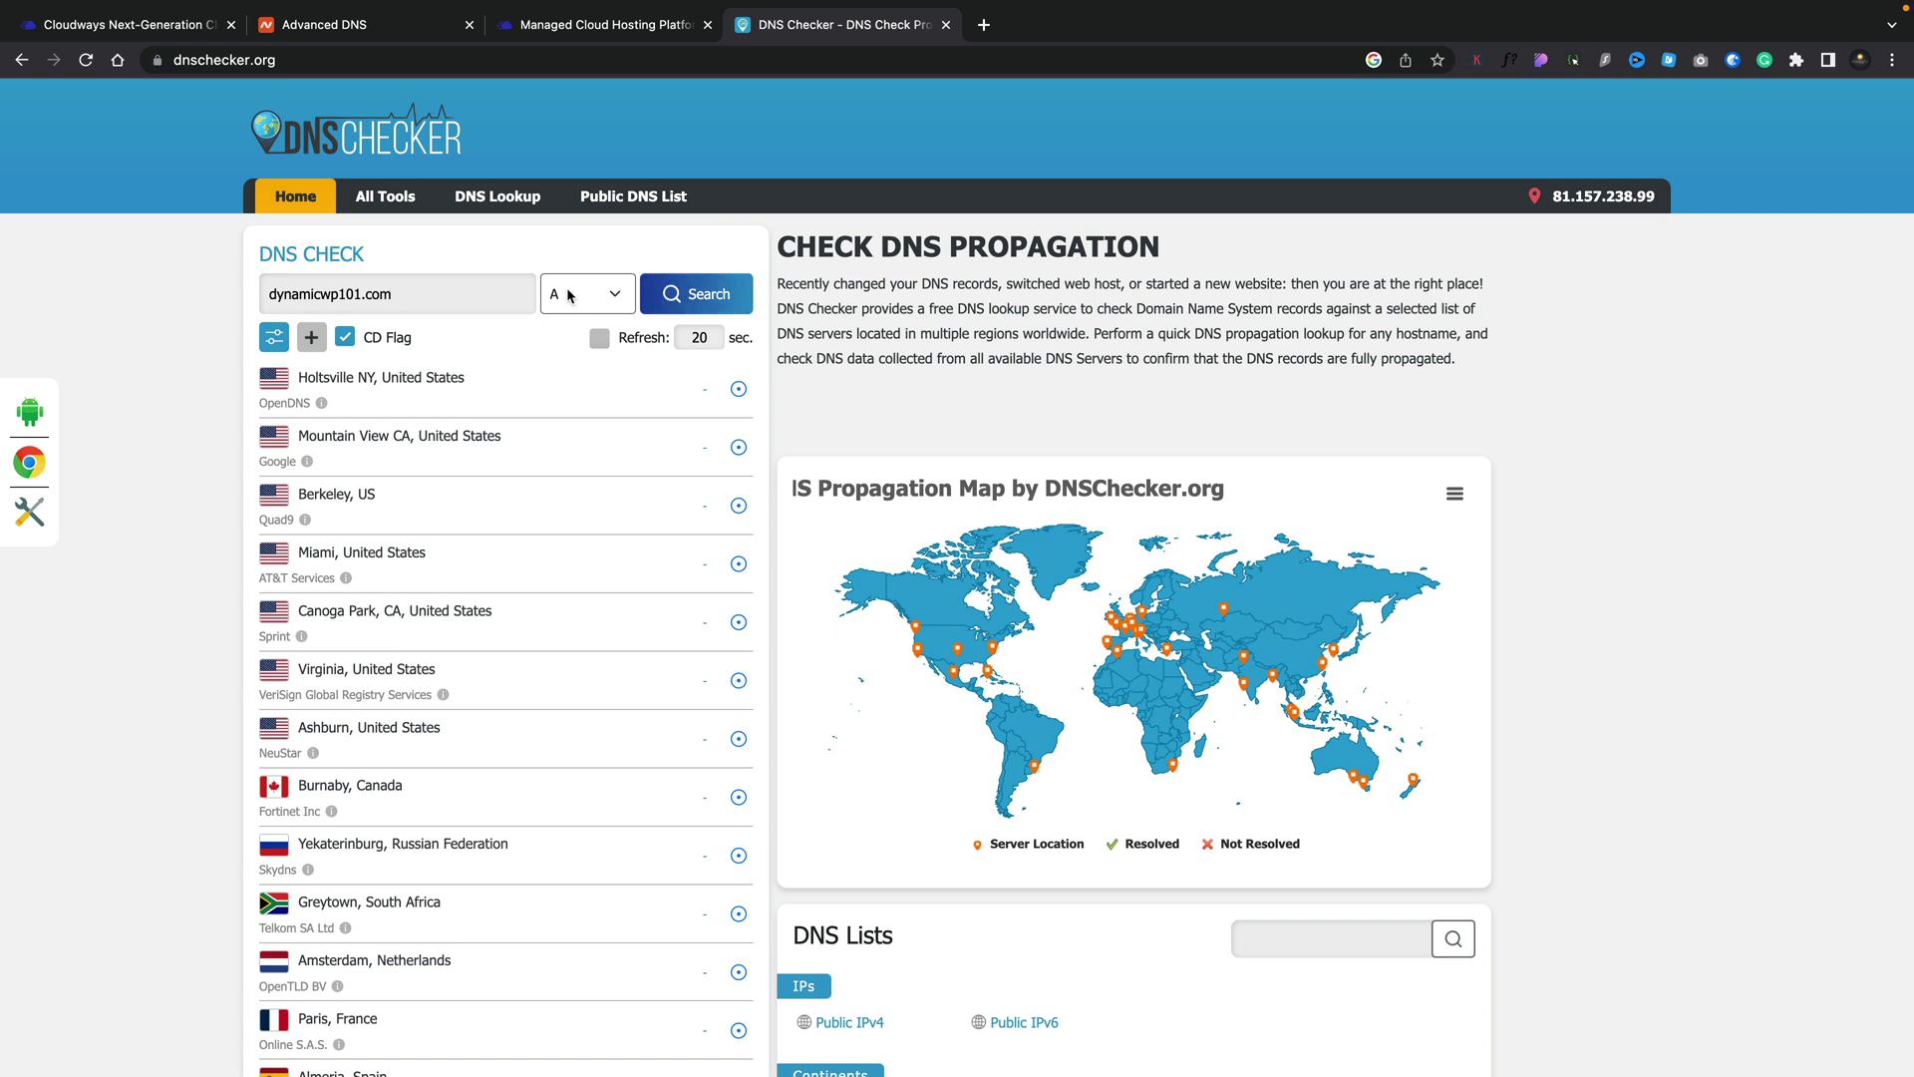
{"action": "left_click", "coordinate": [701, 294]}
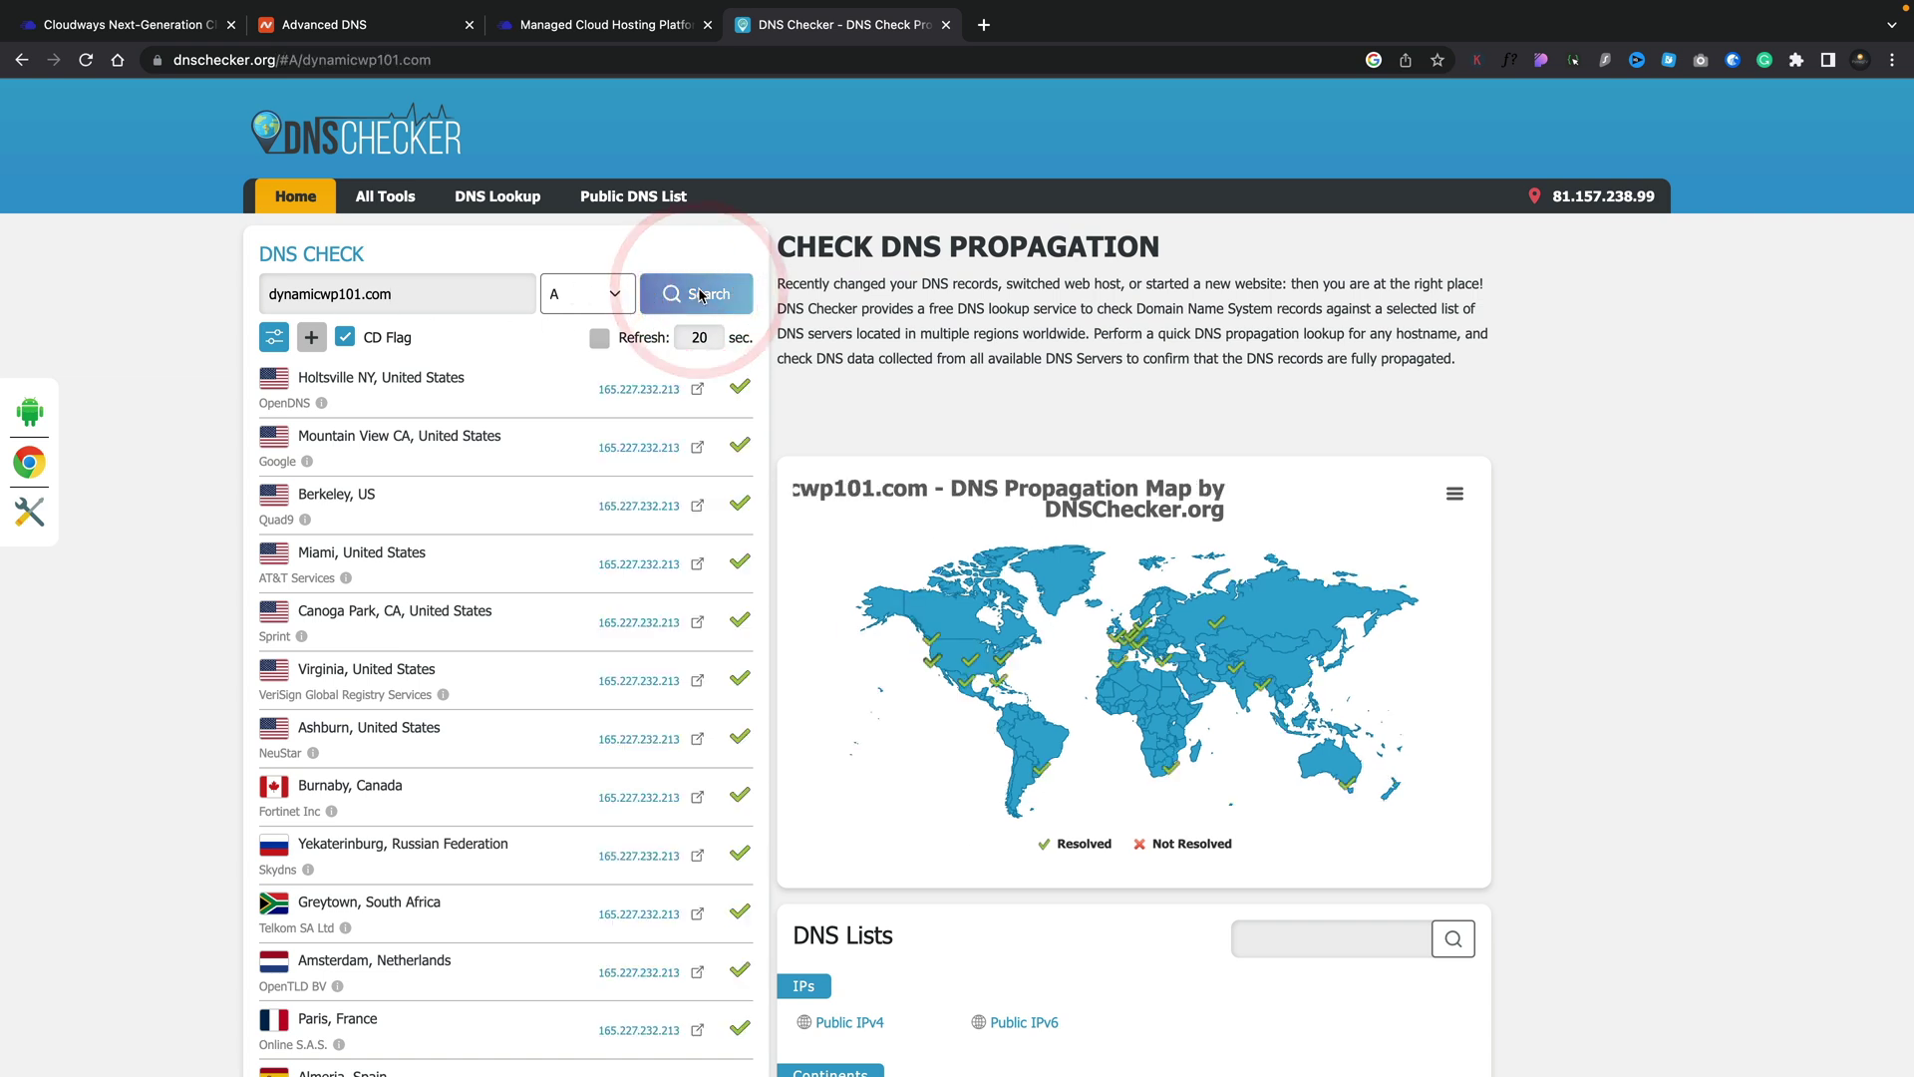
{"action": "scroll", "coordinate": [588, 754], "scroll_direction": "down", "scroll_amount": 3}
{"action": "scroll", "coordinate": [588, 755], "scroll_direction": "down", "scroll_amount": 3}
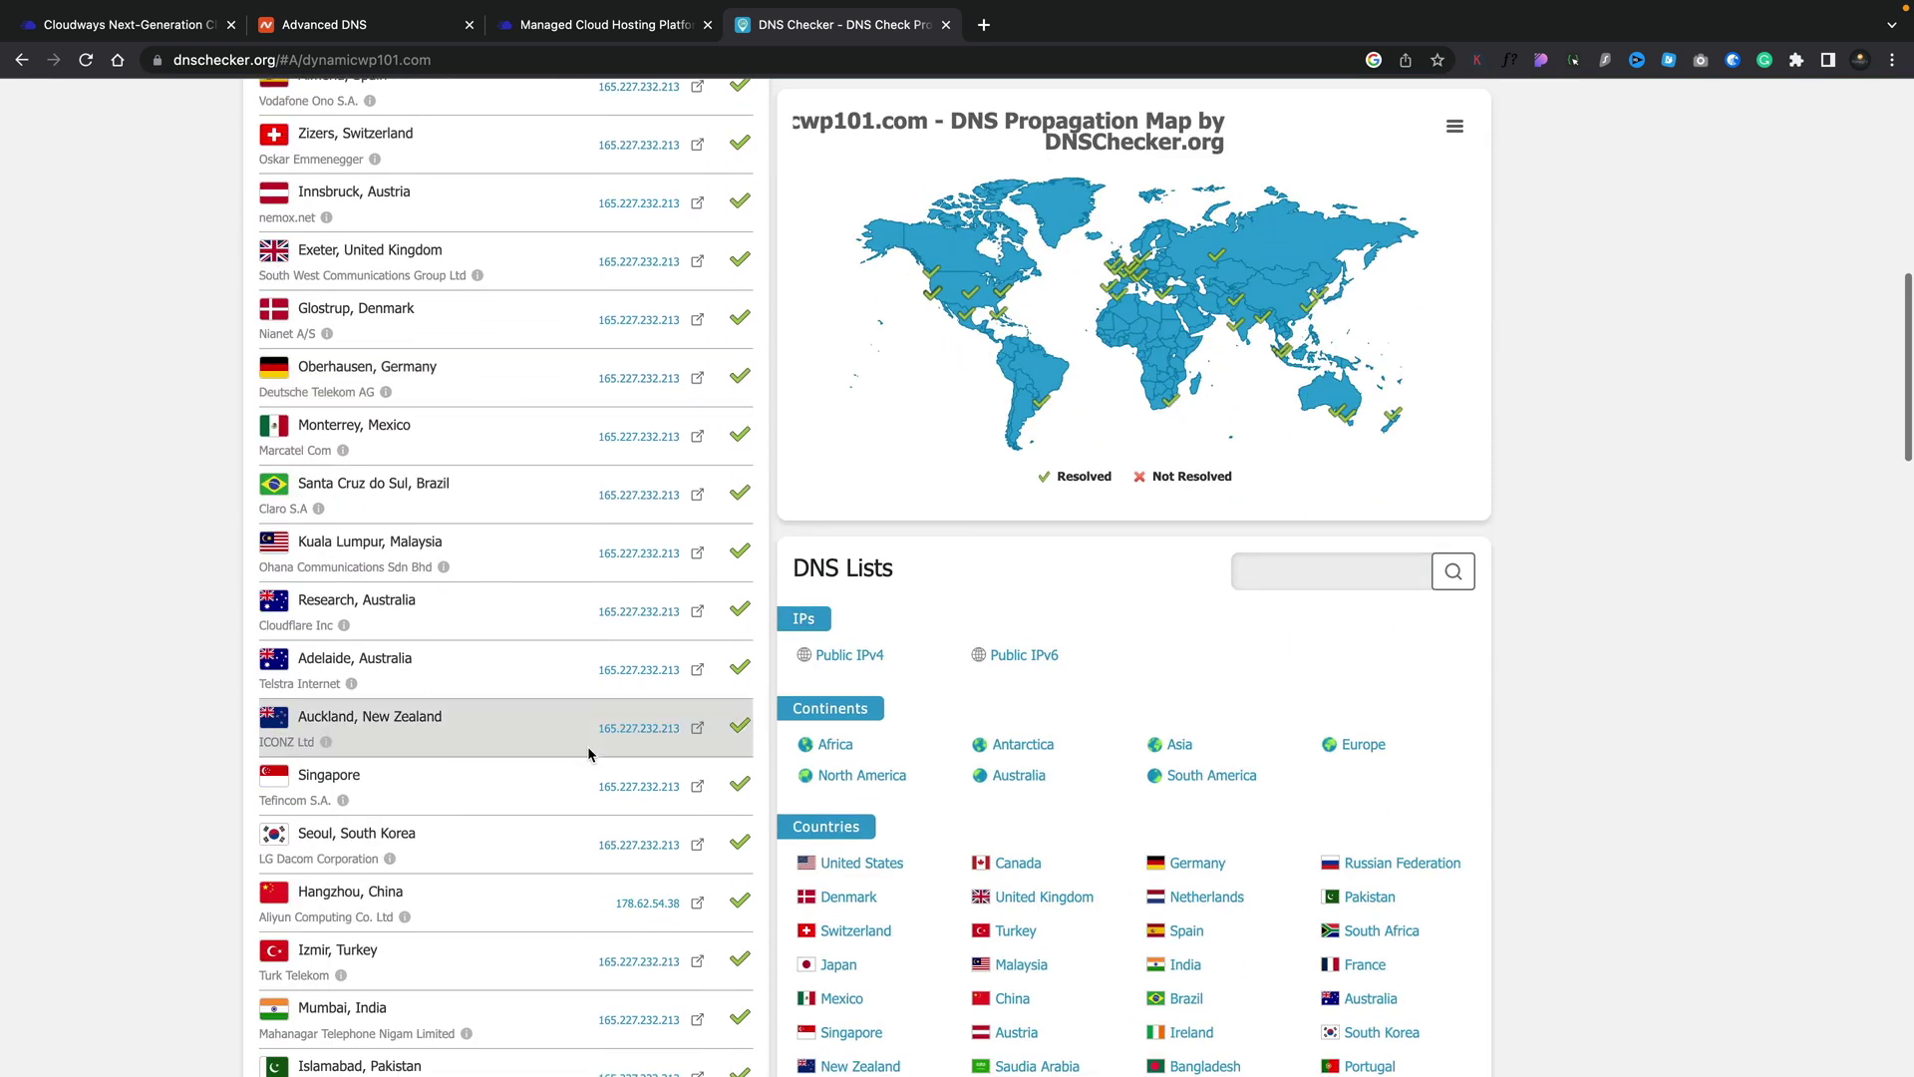
{"action": "scroll", "coordinate": [588, 755], "scroll_direction": "up", "scroll_amount": 5}
{"action": "scroll", "coordinate": [588, 745], "scroll_direction": "up", "scroll_amount": 1}
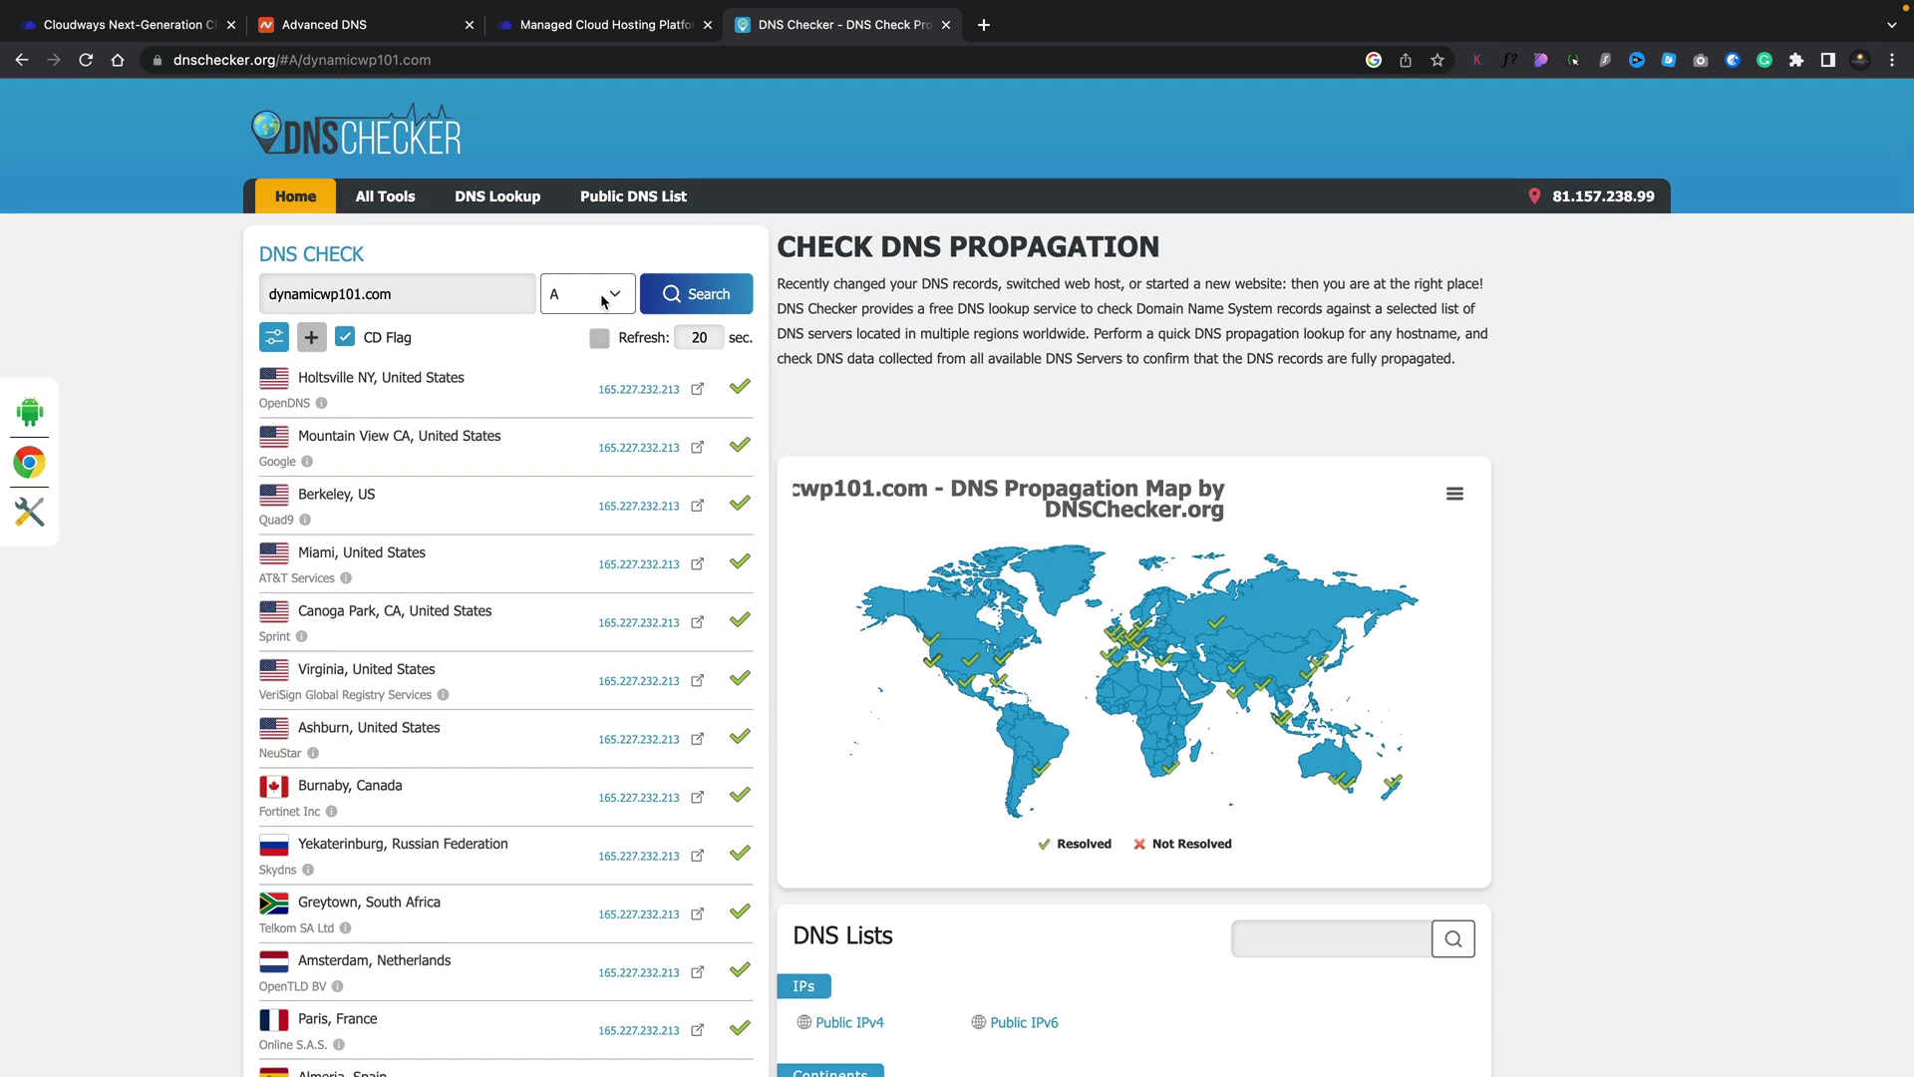
Check the propagation of the CNAME record for dynamicwp101.com
{"action": "left_click", "coordinate": [586, 293]}
{"action": "left_click", "coordinate": [588, 340]}
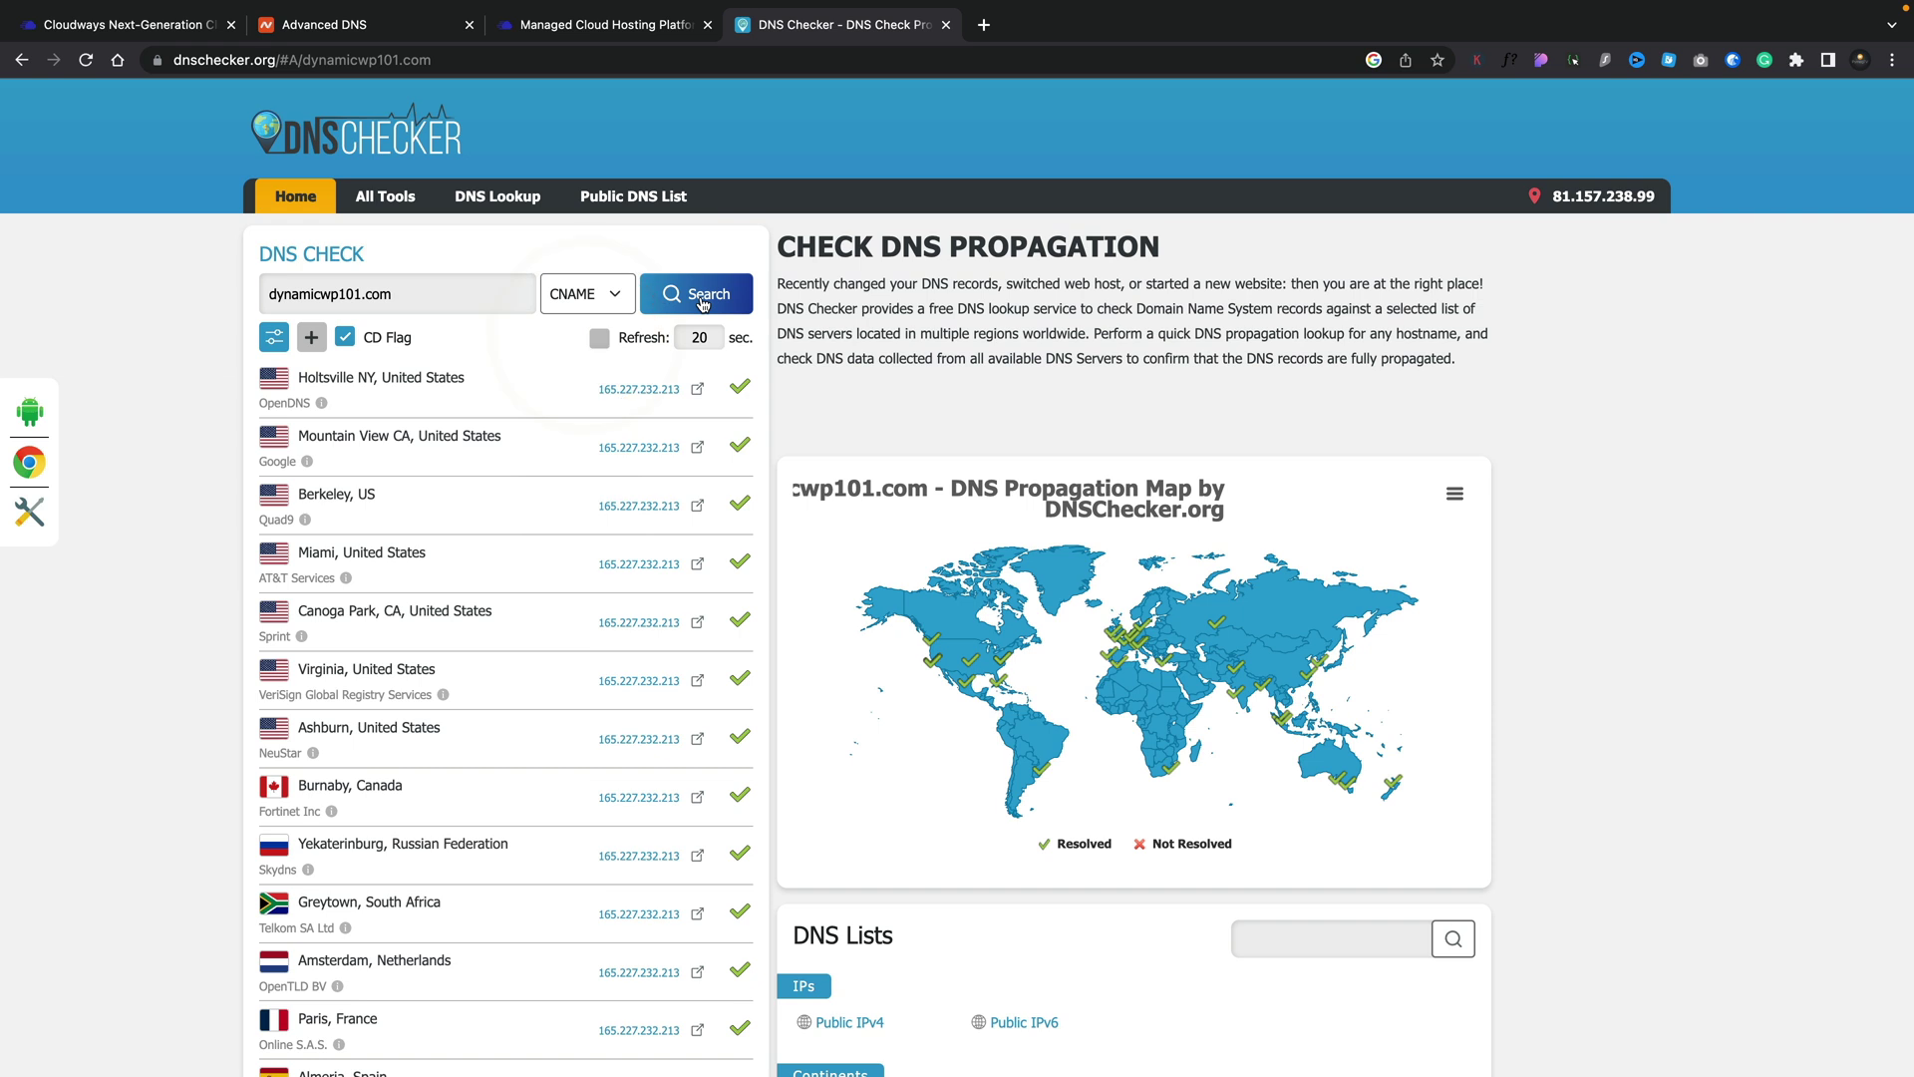
{"action": "left_click", "coordinate": [701, 299]}
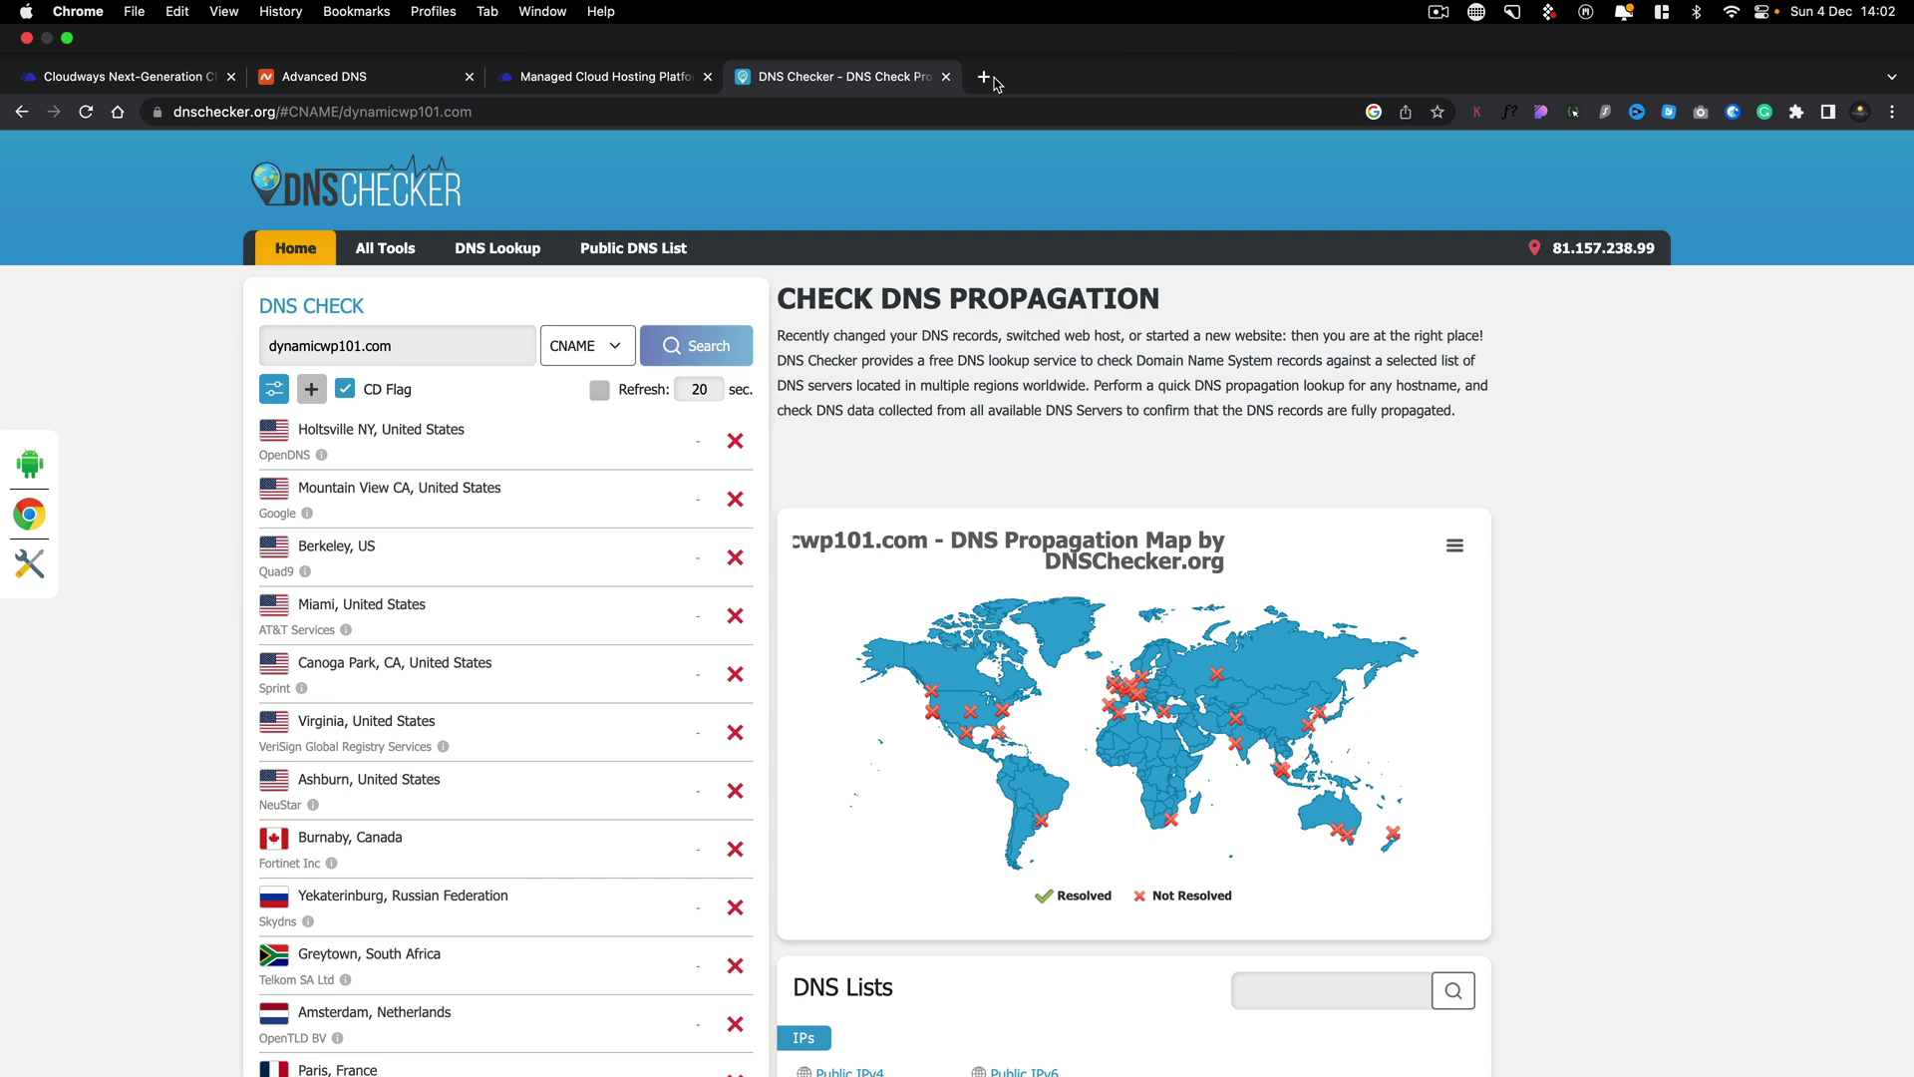
Open dynamicwp101.com in a new browser tab to test the domain
{"action": "left_click", "coordinate": [987, 77]}
{"action": "type", "text": "dynamicwp101.com"}
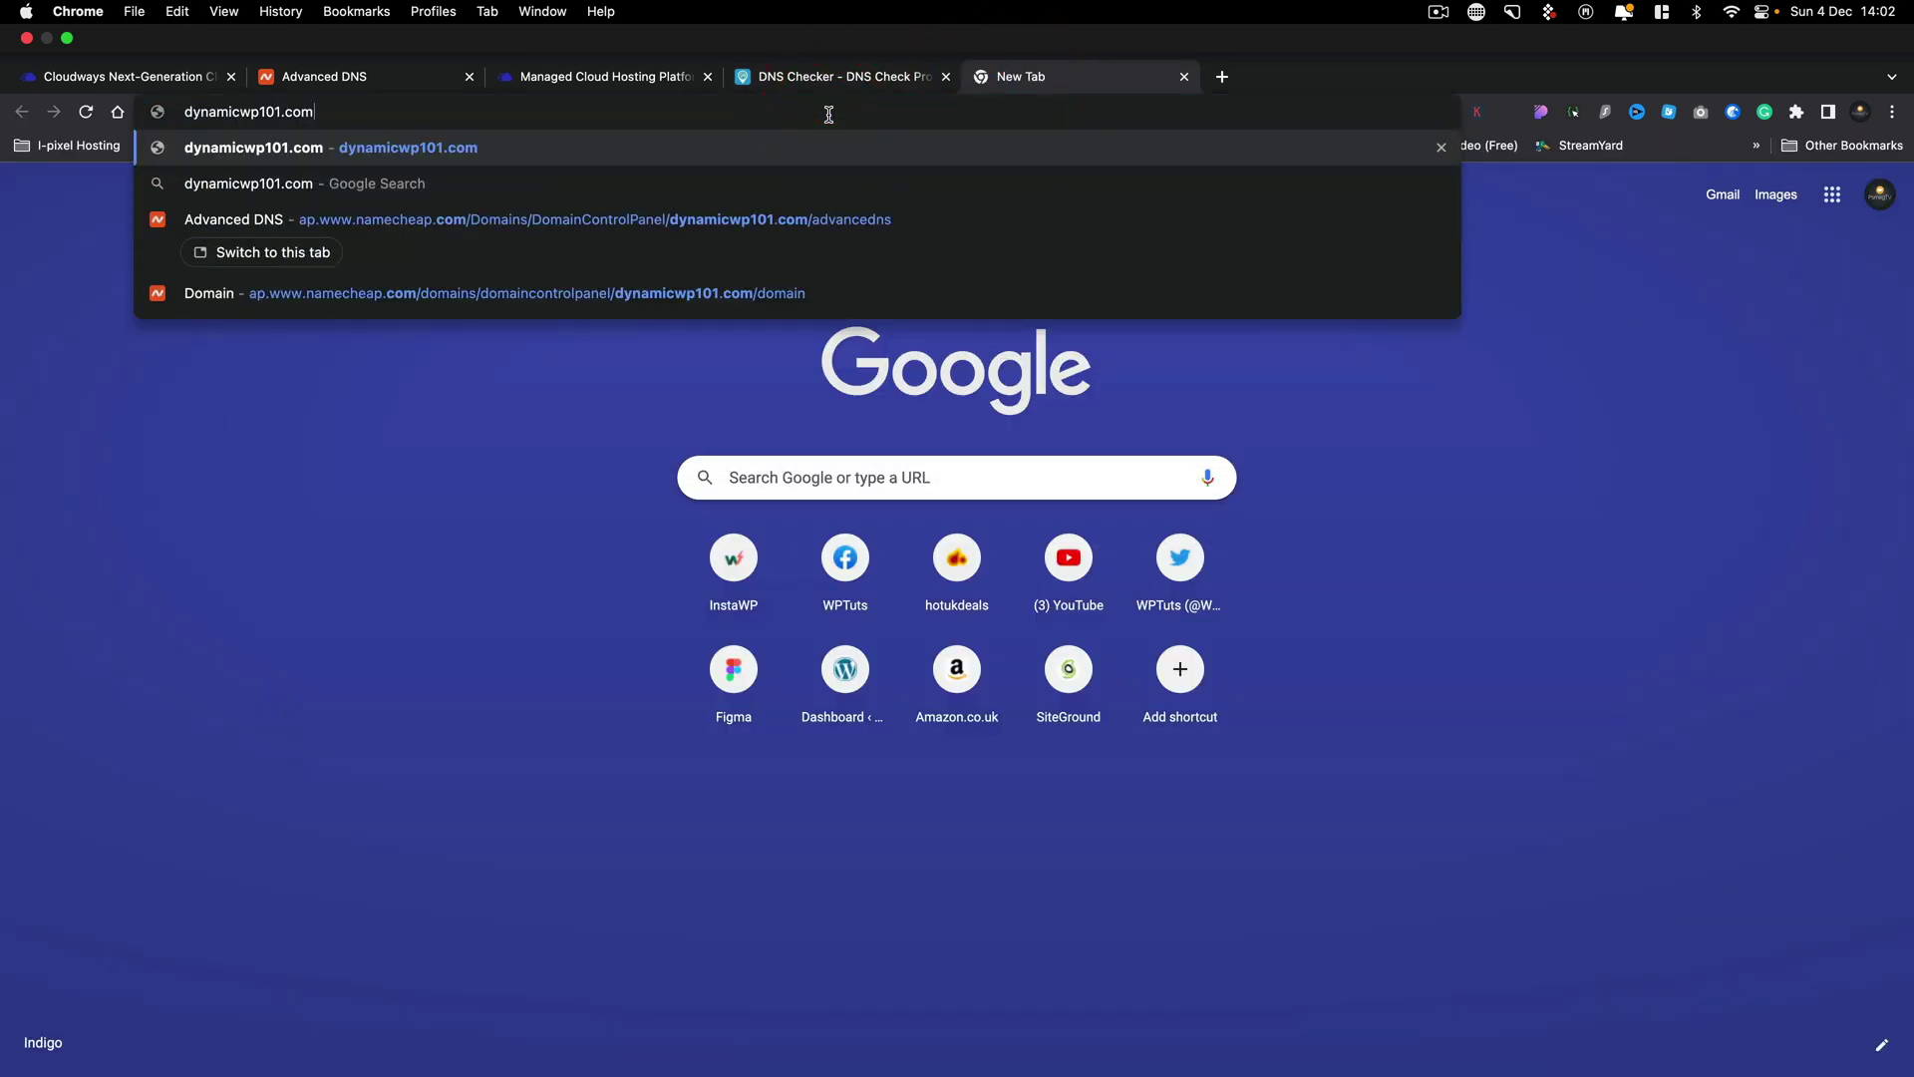
{"action": "key", "text": "Return"}
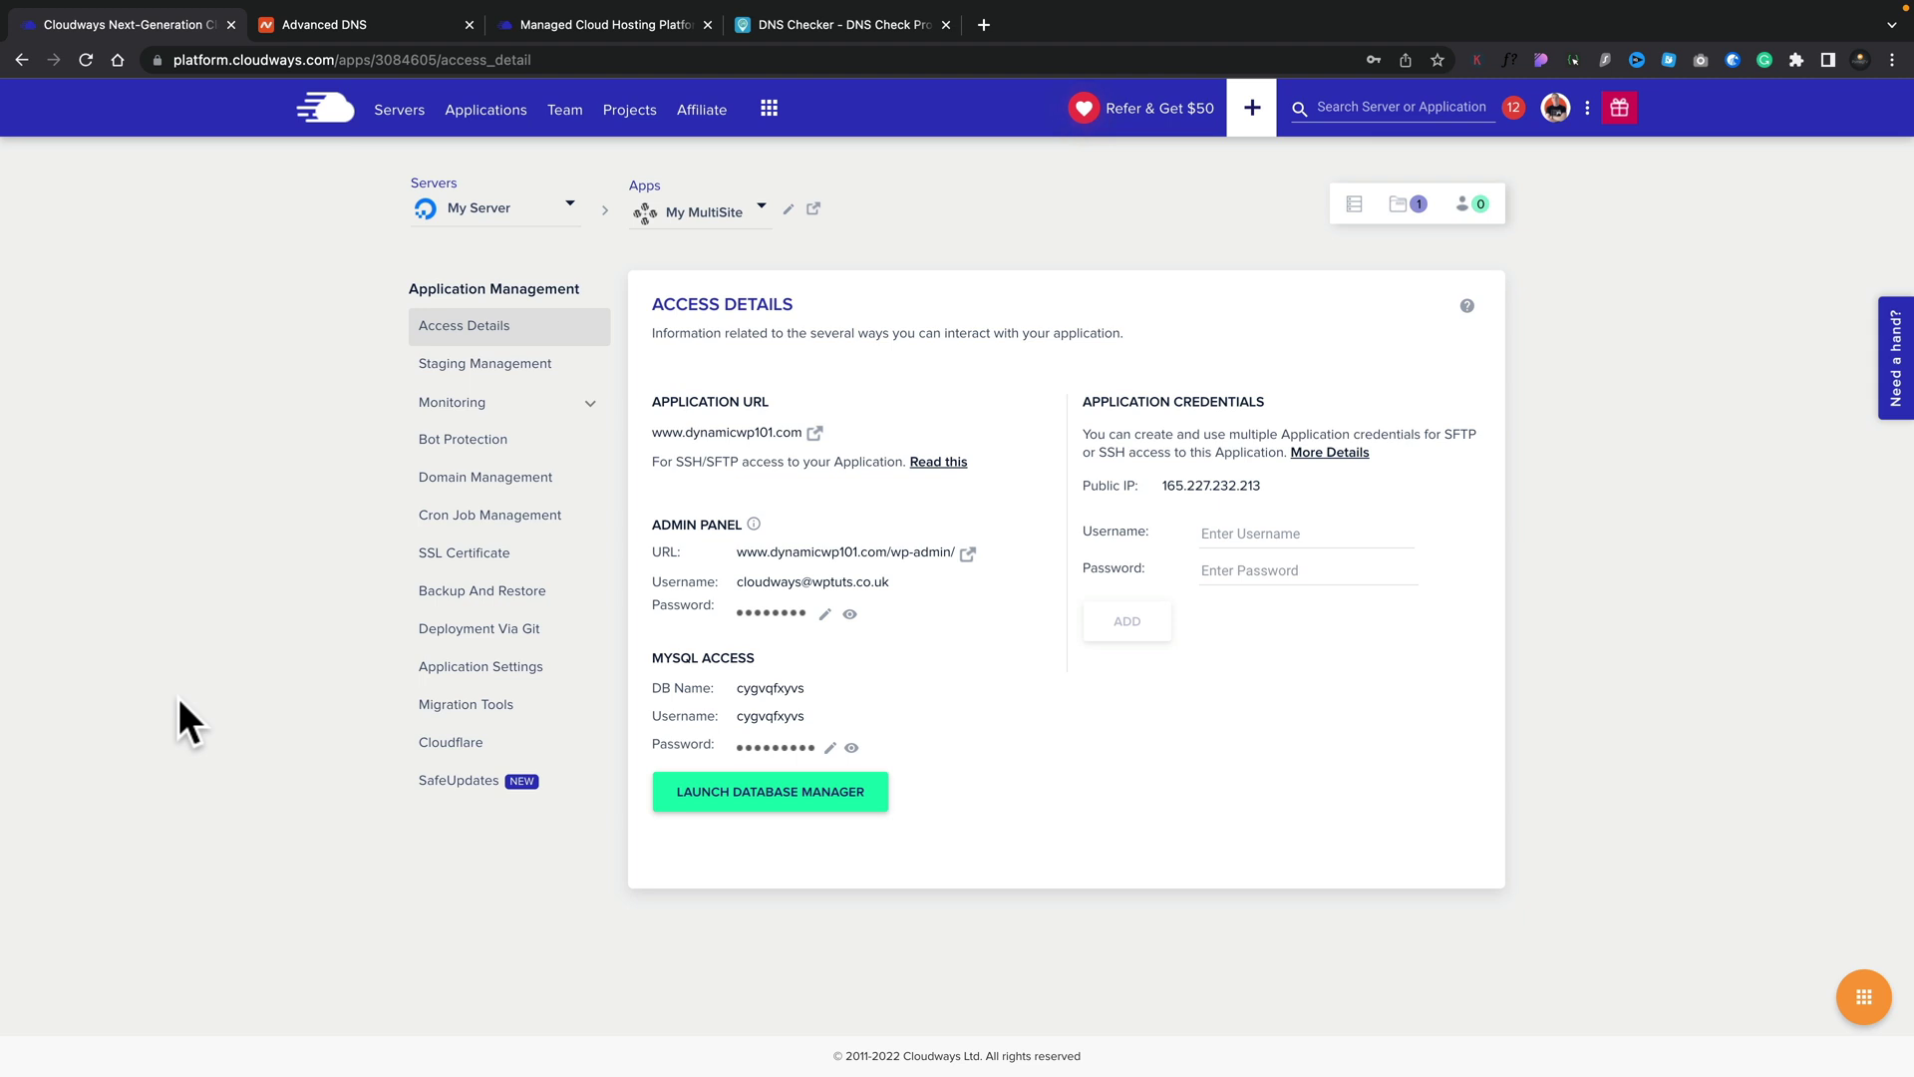
{"action": "left_click", "coordinate": [446, 556]}
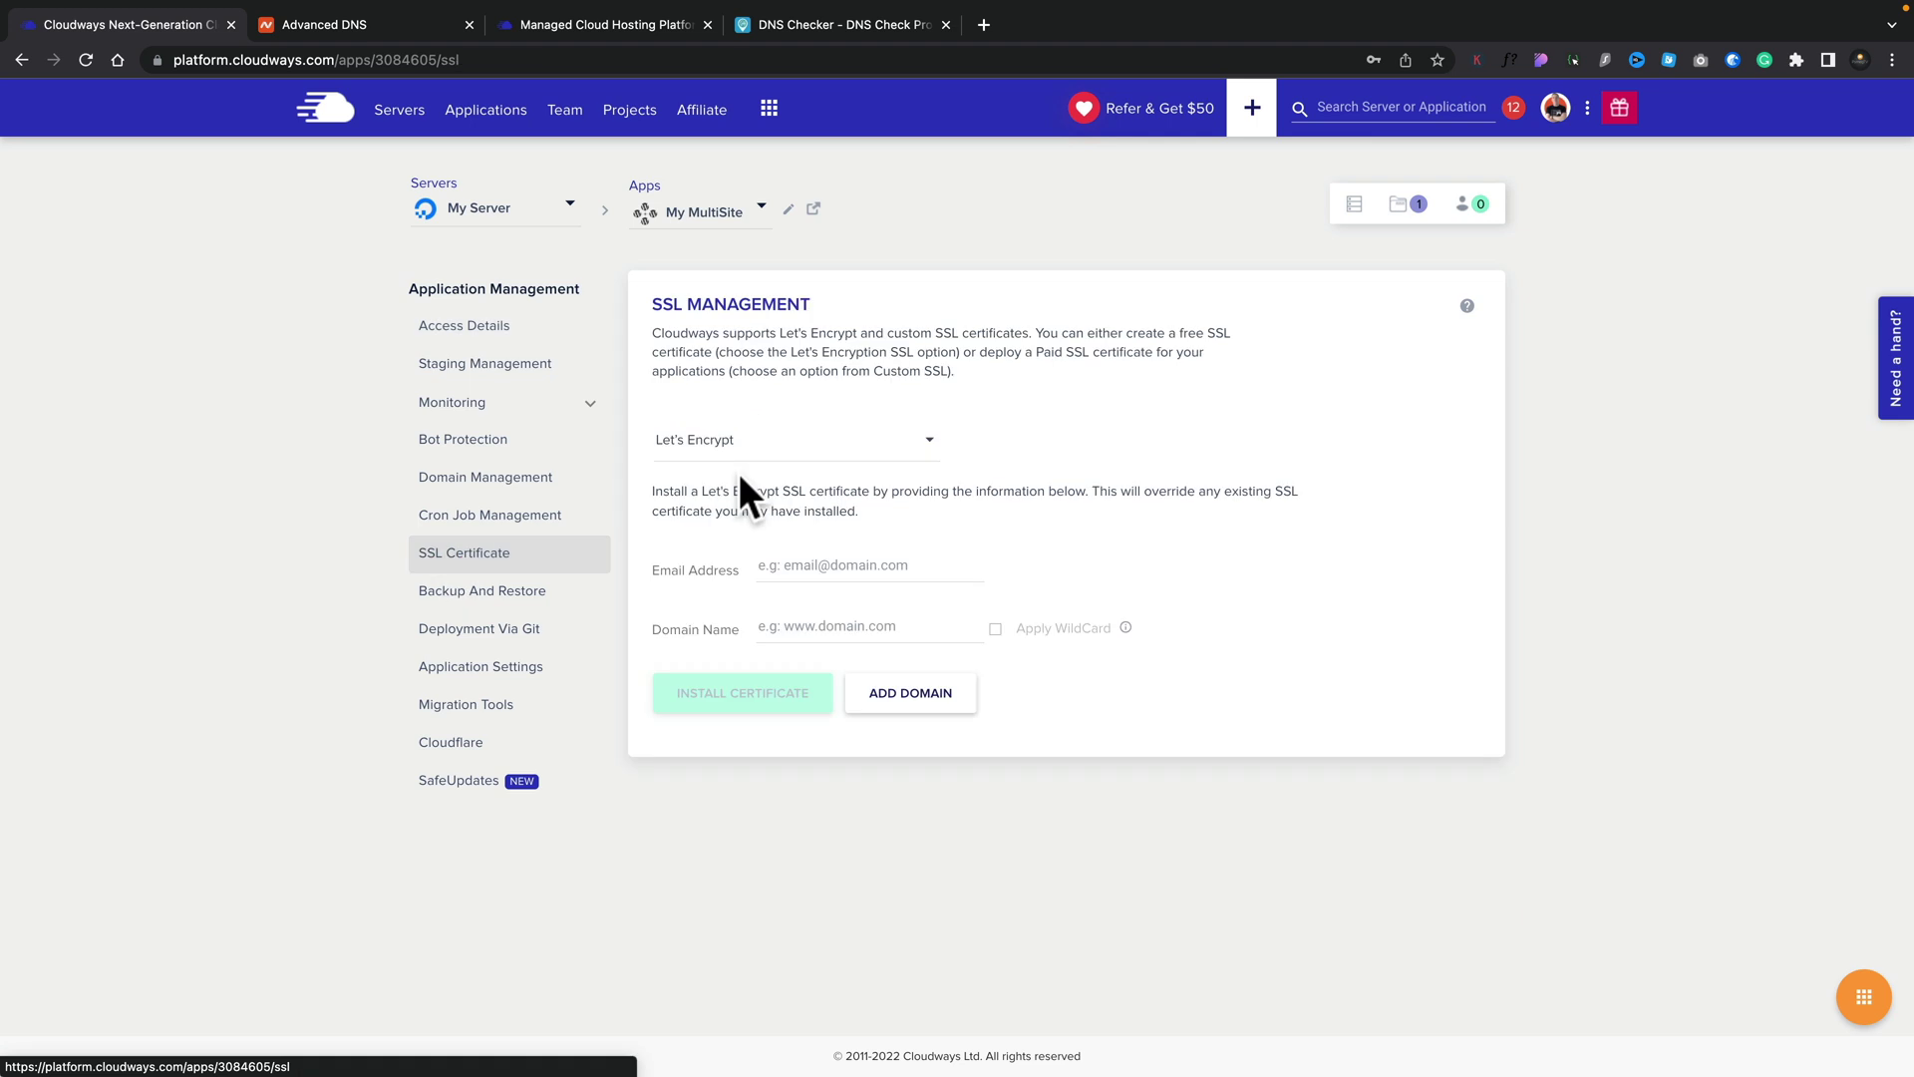
{"action": "left_click", "coordinate": [911, 442]}
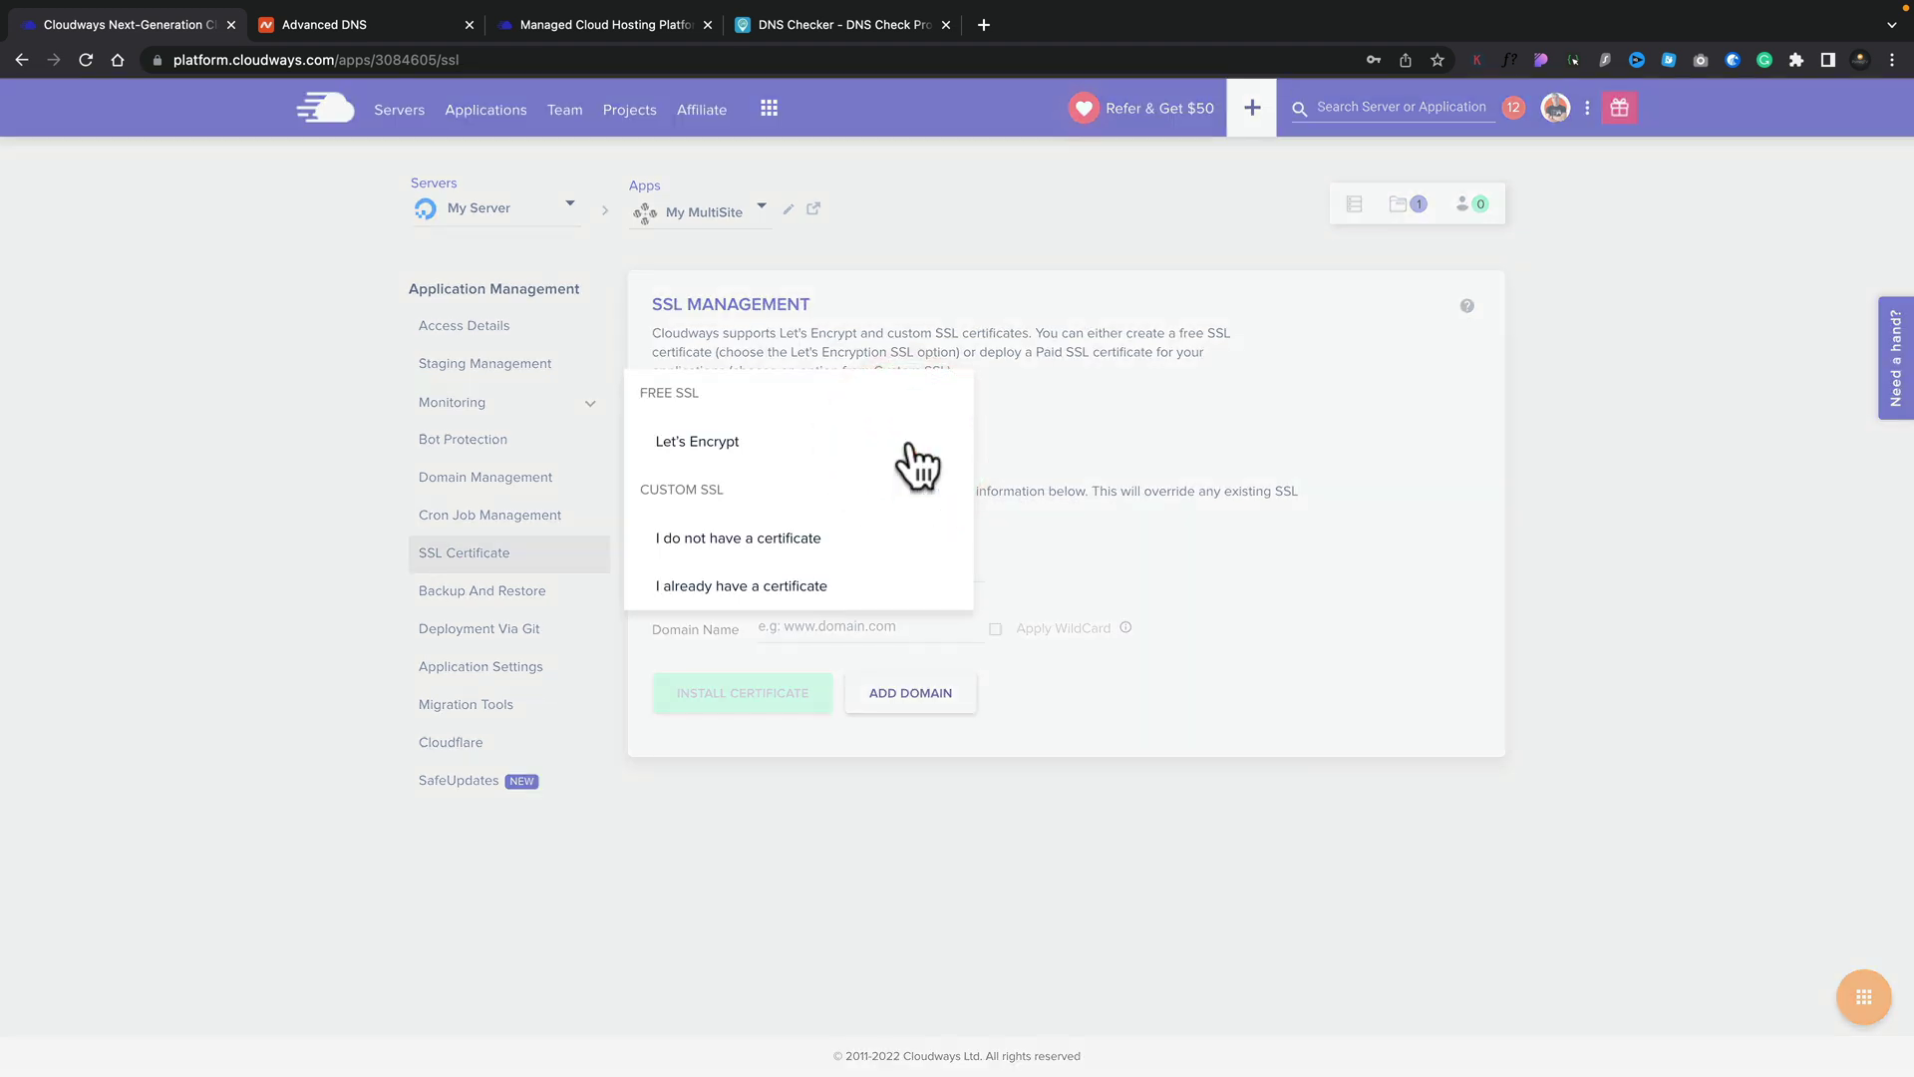
{"action": "left_click", "coordinate": [726, 439]}
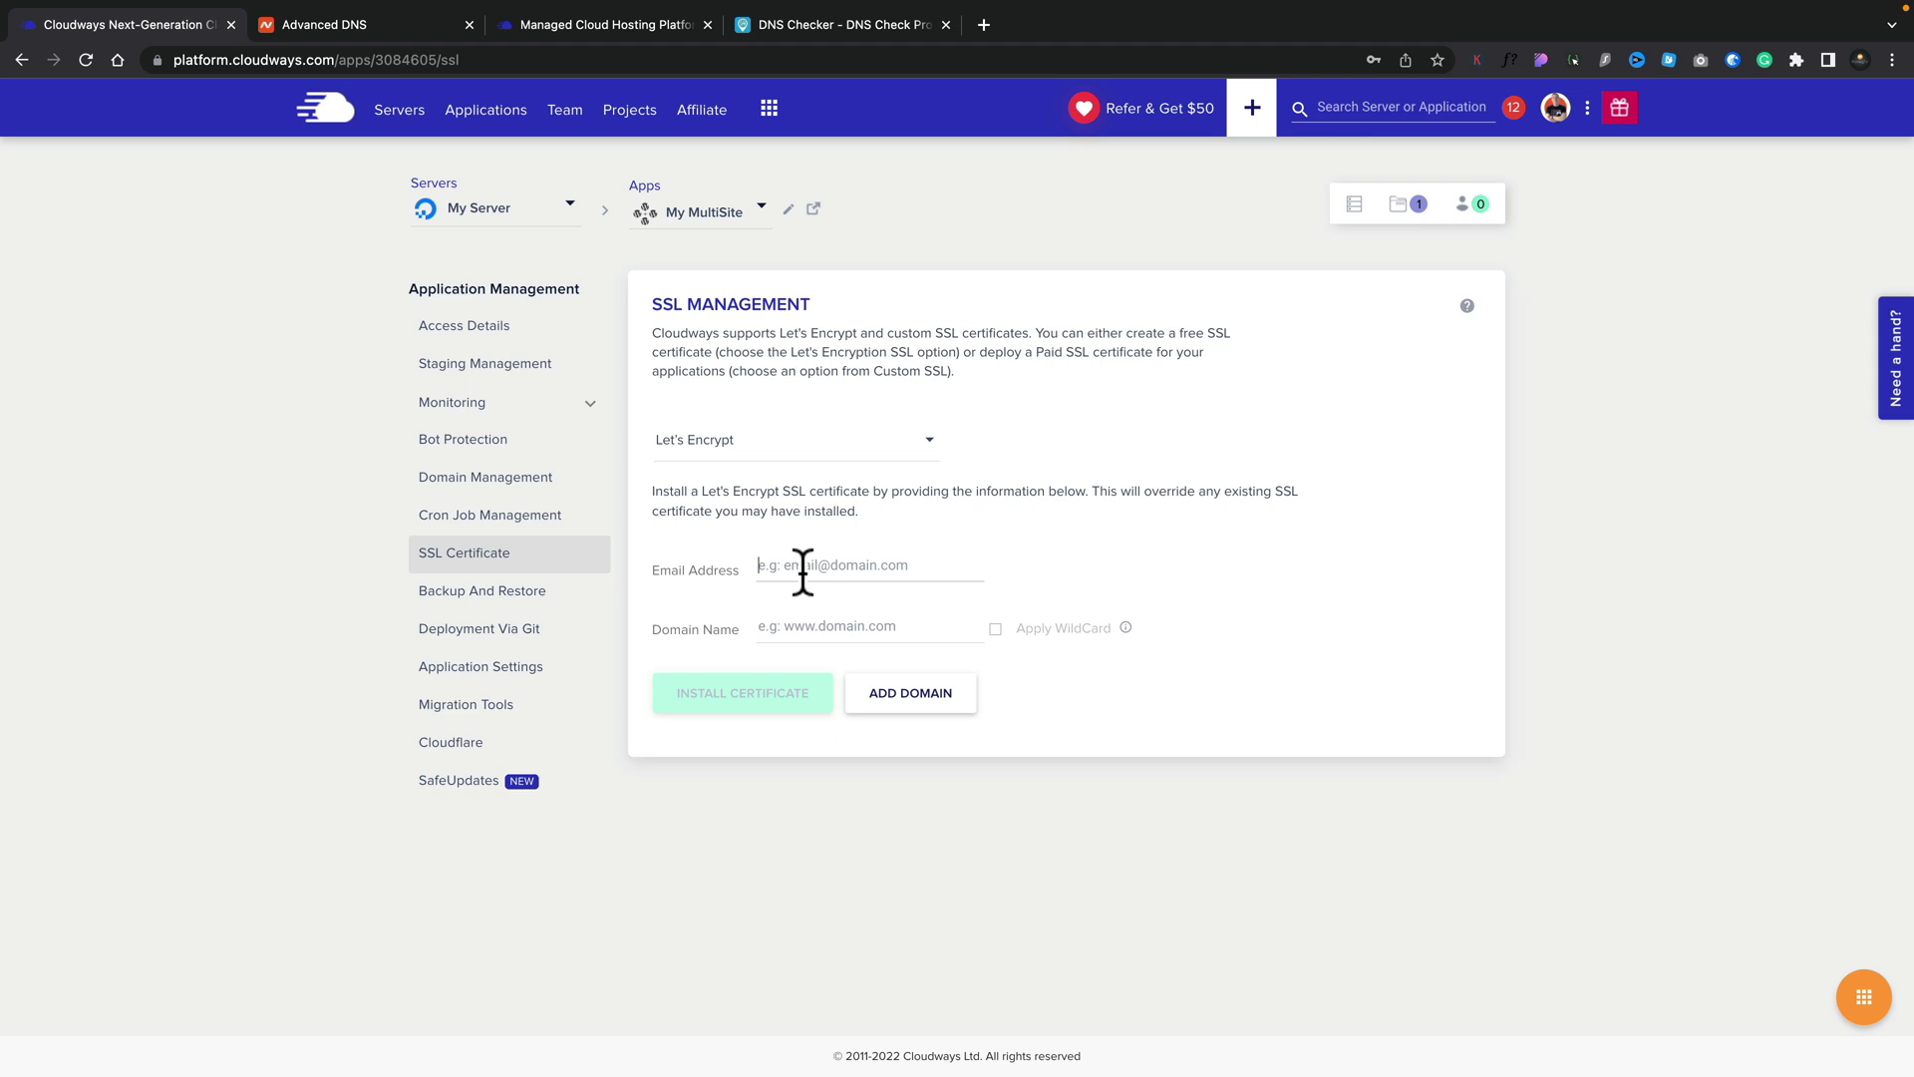
{"action": "left_click", "coordinate": [787, 620]}
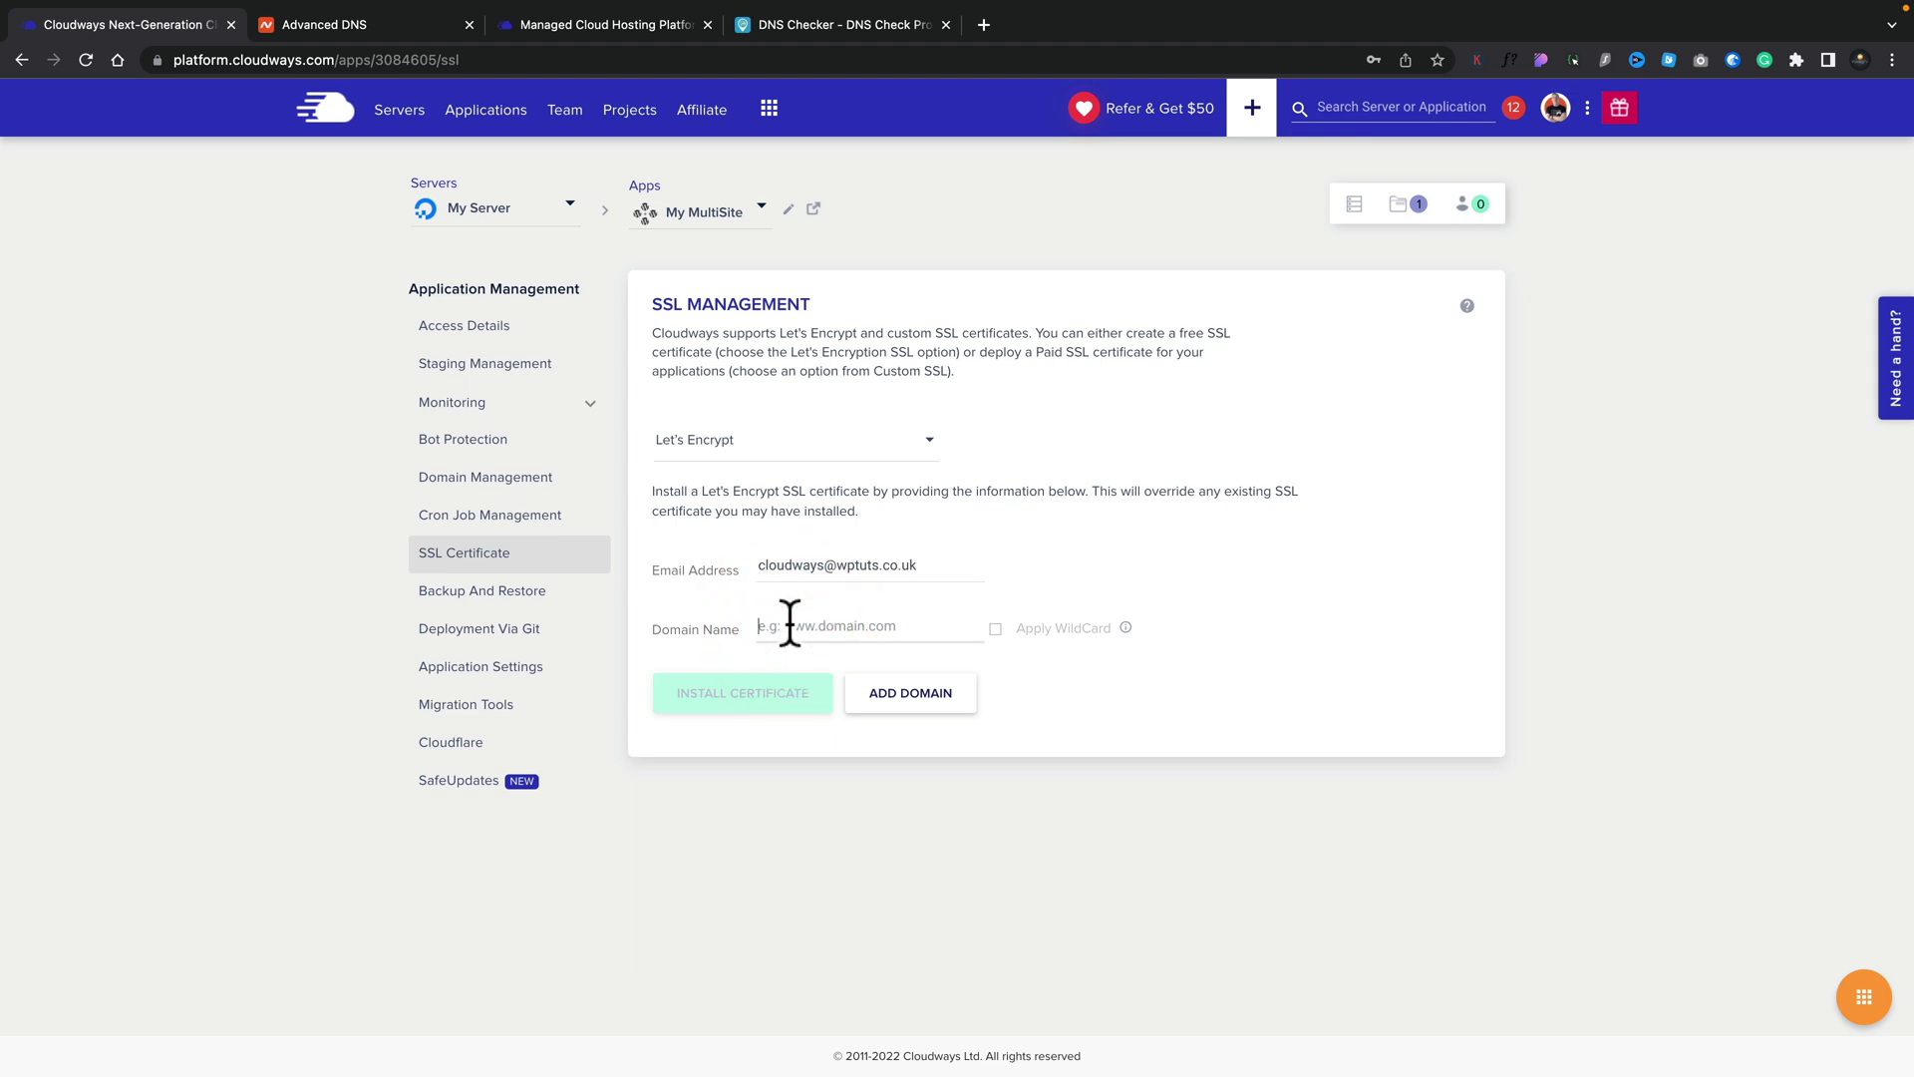
{"action": "type", "text": "www"}
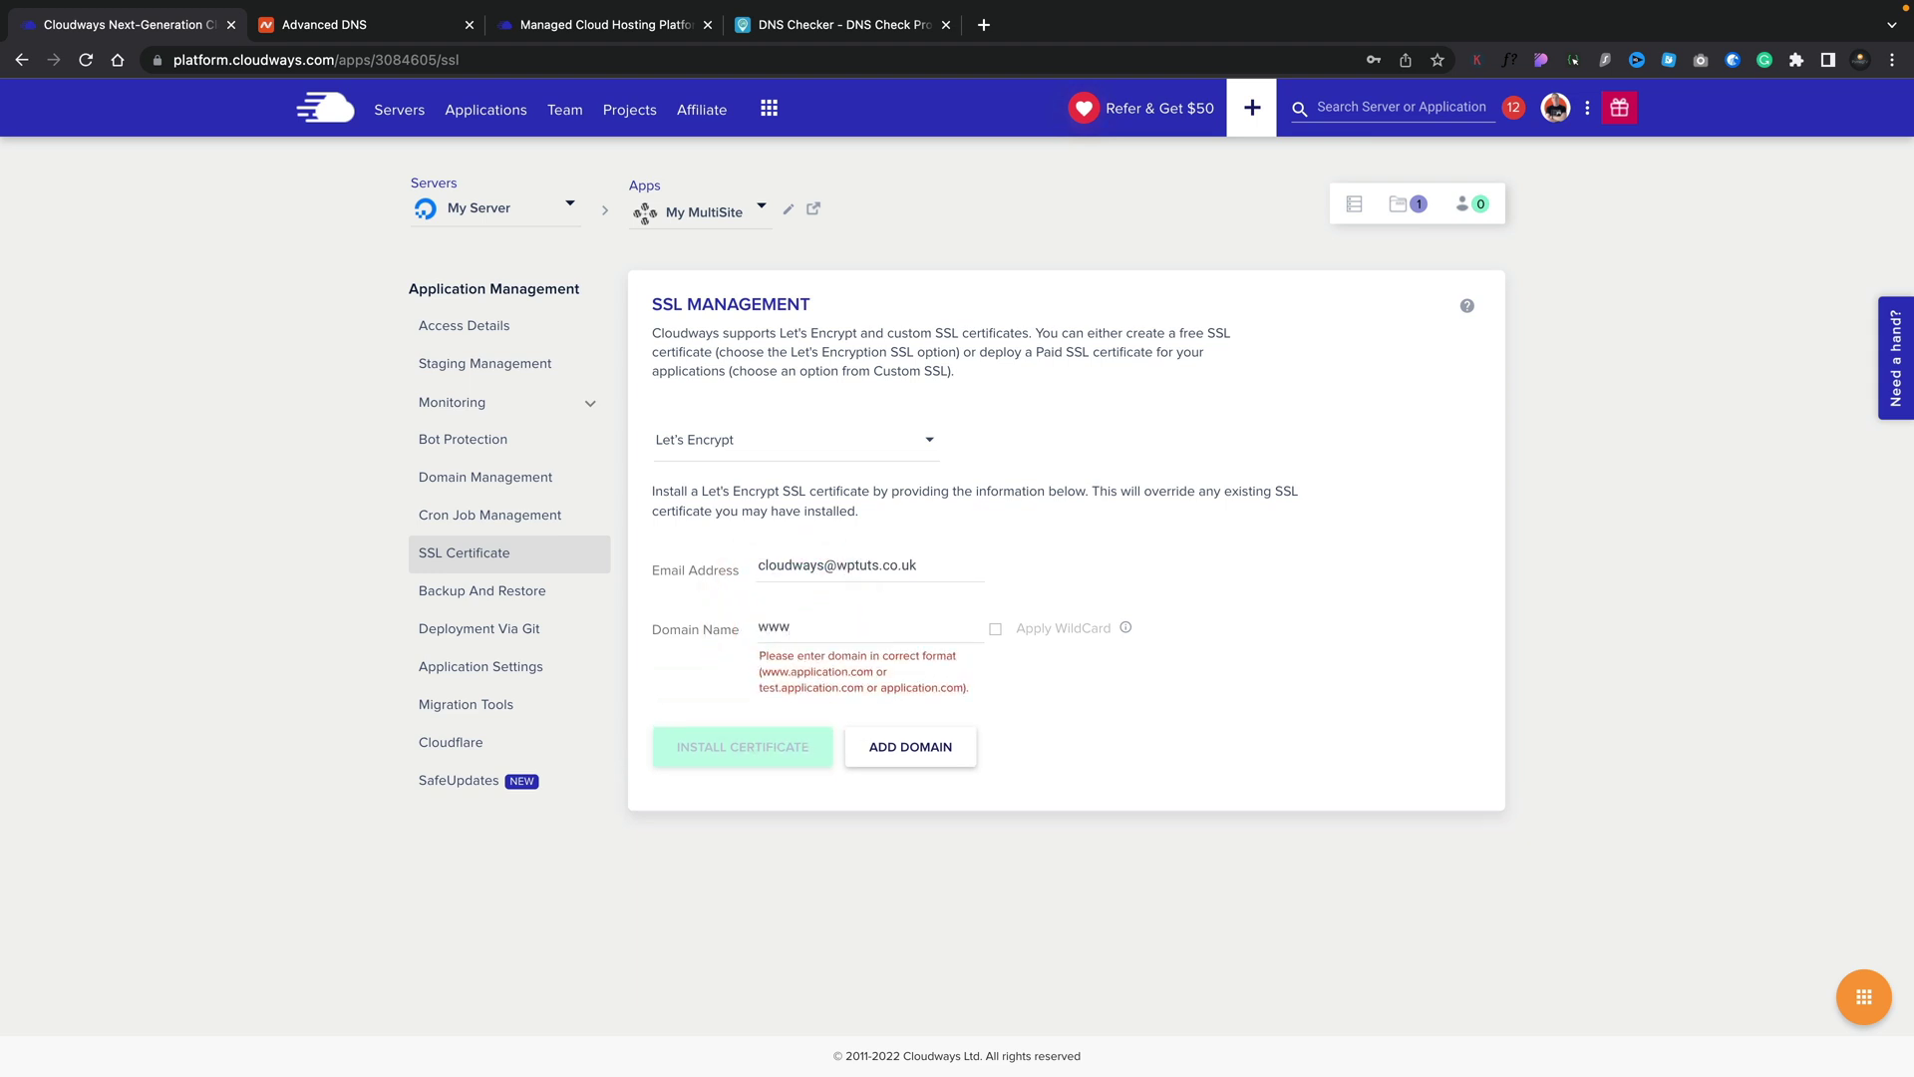
{"action": "type", "text": ".dynamicwp101.com"}
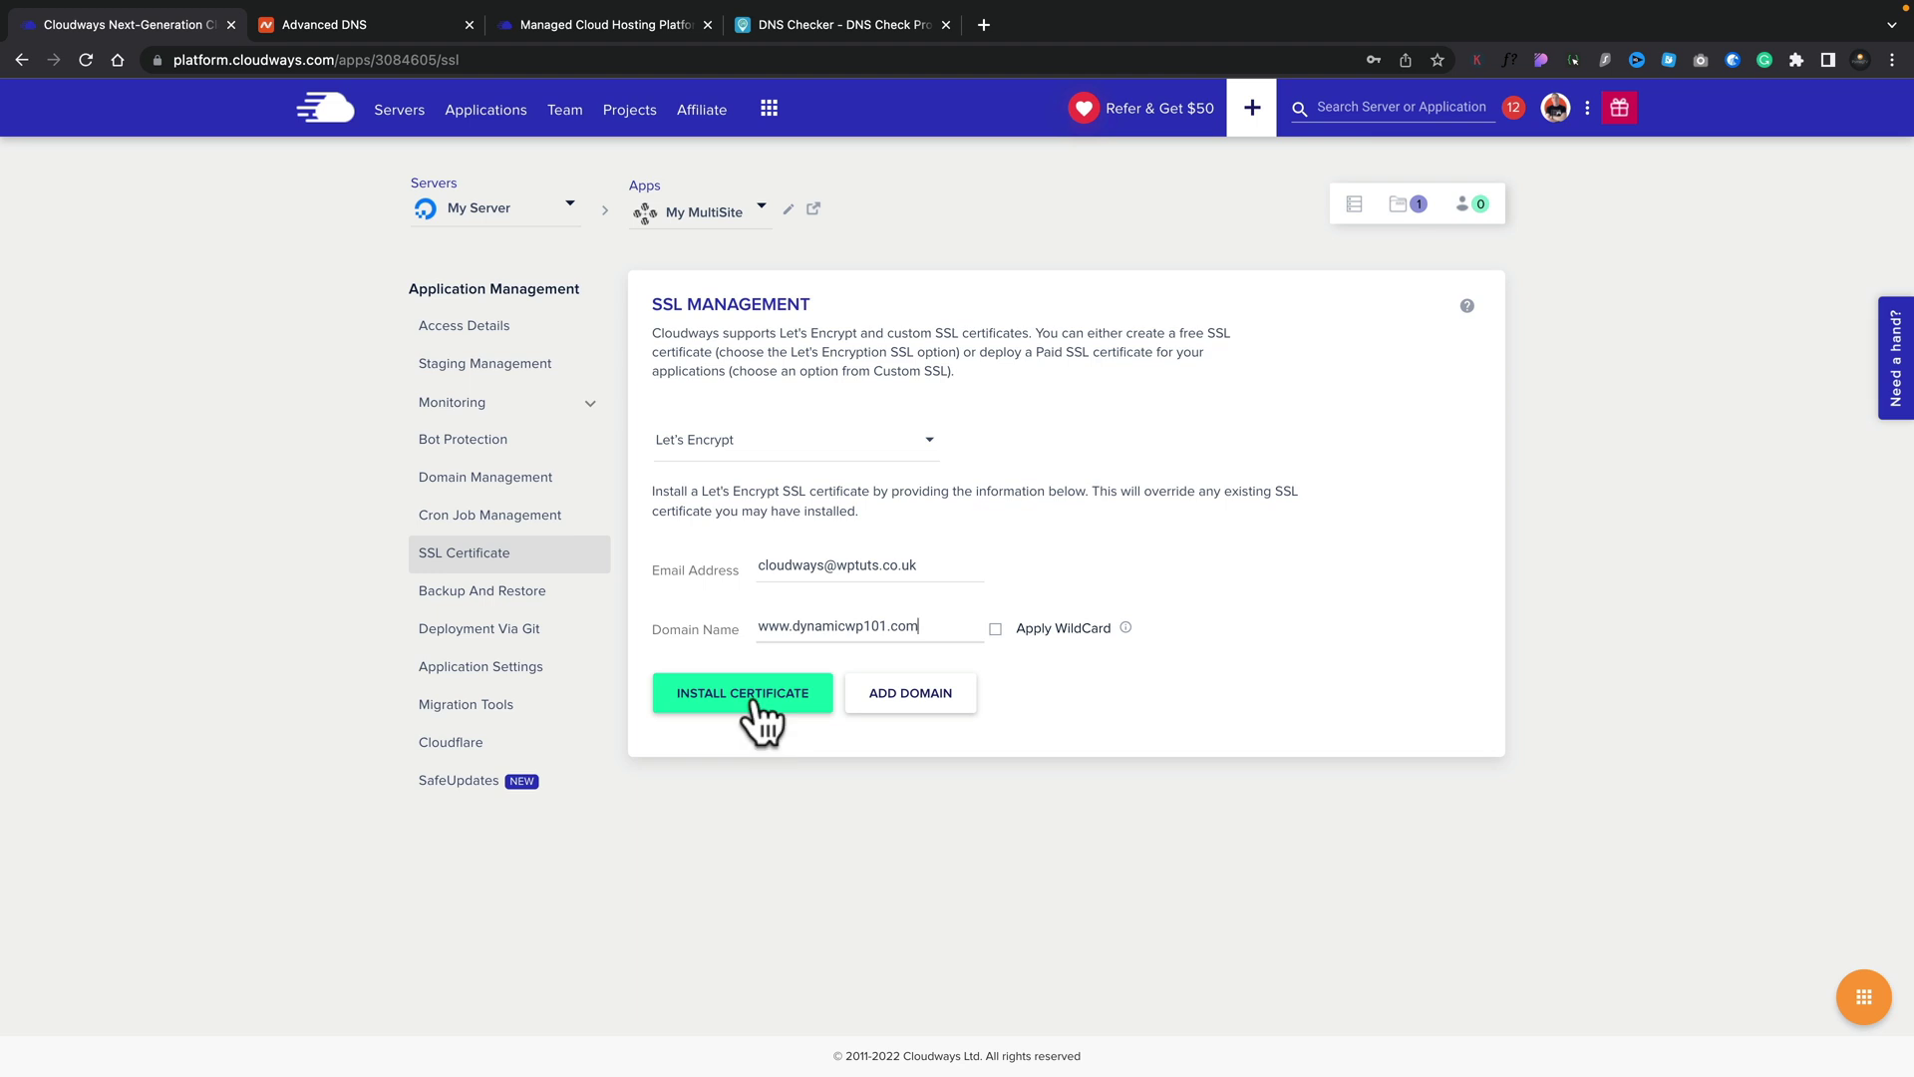
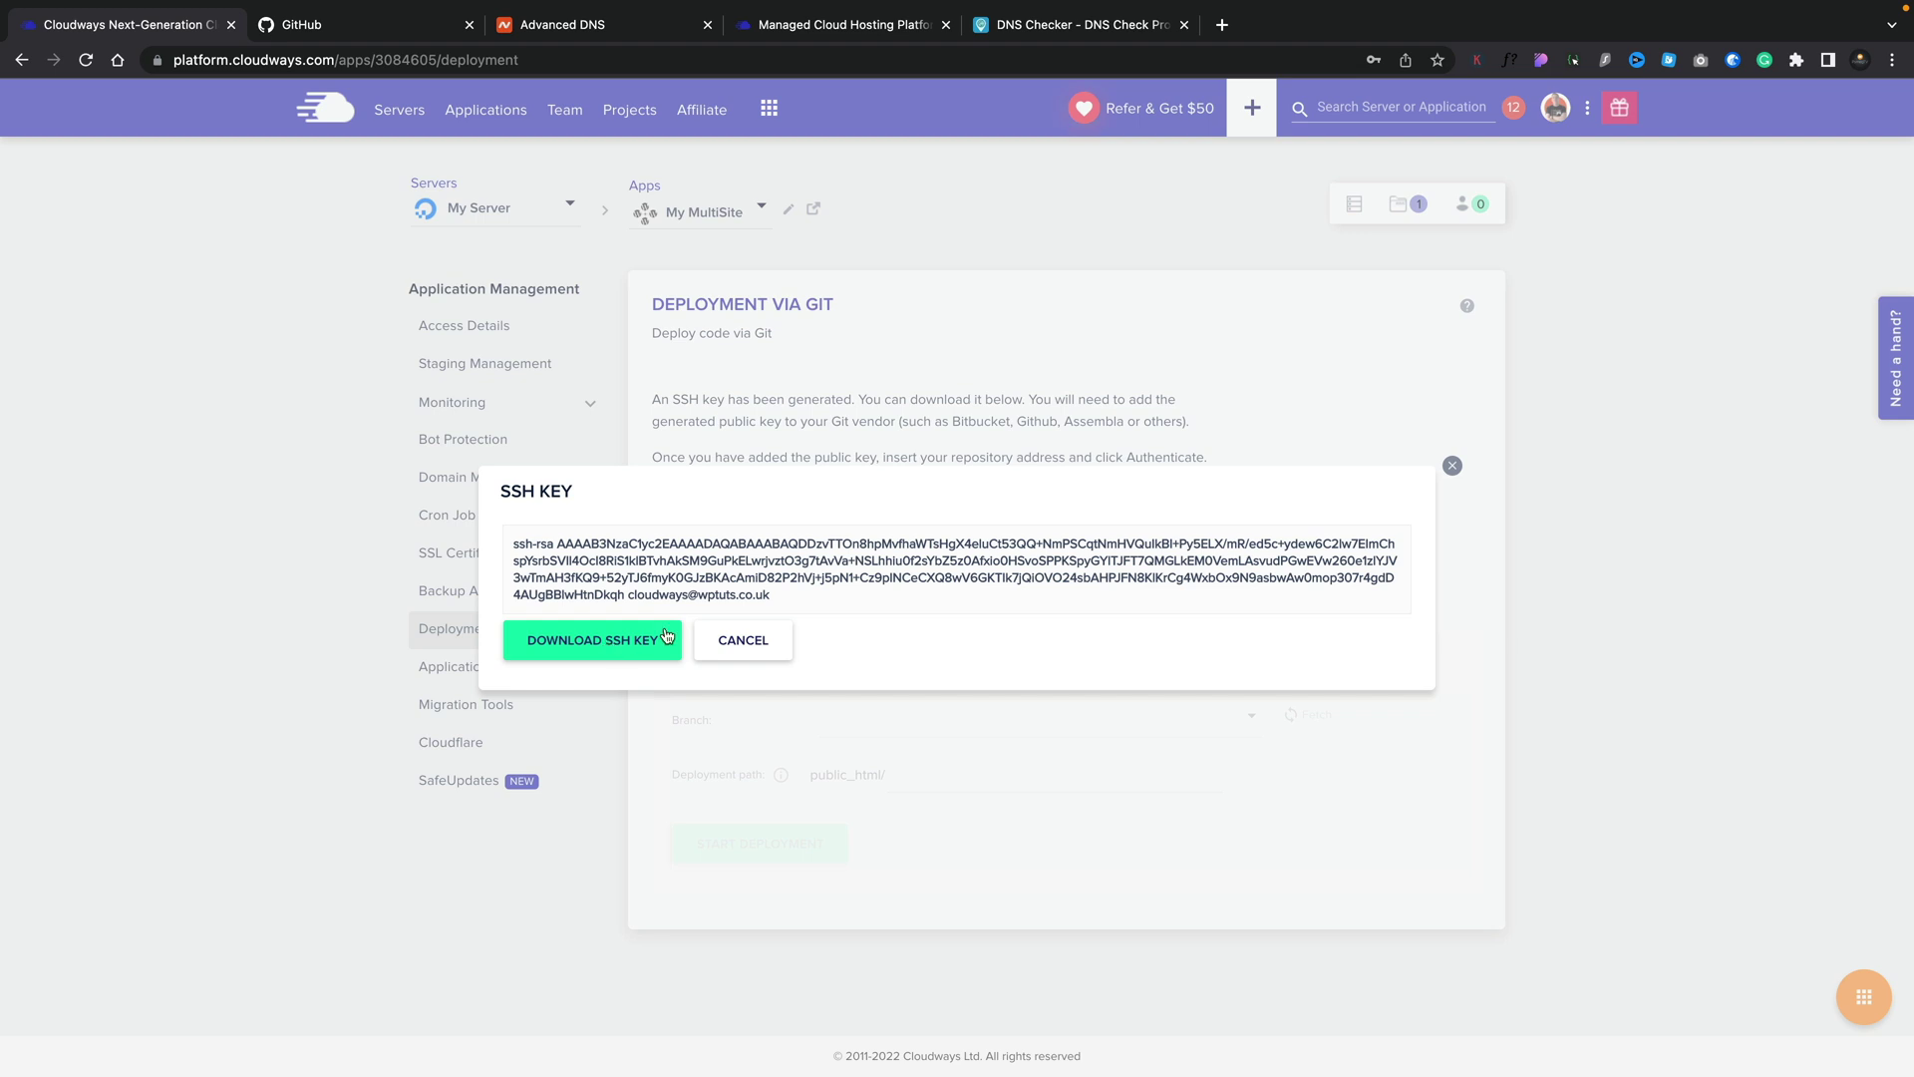
Copy the generated SSH key for Git deployment, close its window, and switch to GitHub
{"action": "left_click", "coordinate": [960, 584]}
{"action": "left_click", "coordinate": [1452, 468]}
{"action": "left_click", "coordinate": [378, 31]}
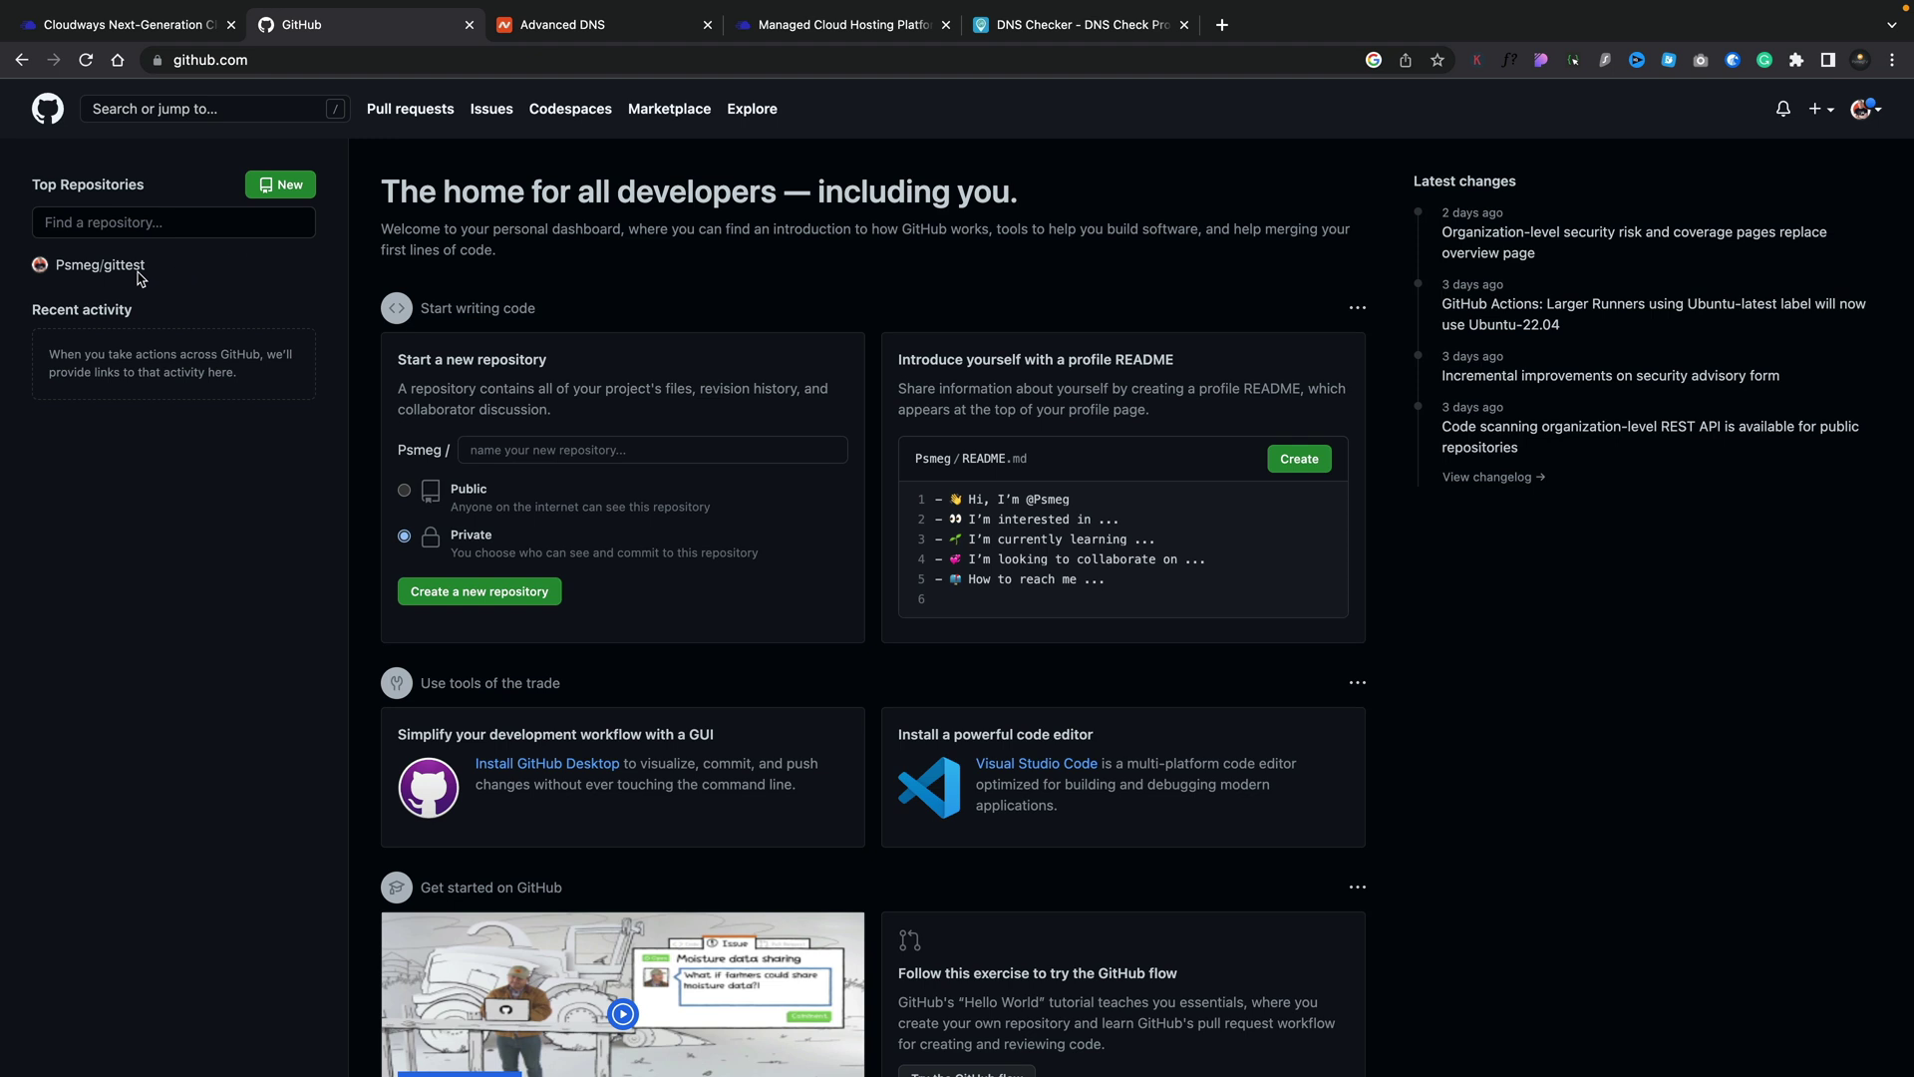
Open the deploy keys settings of the gittest repository
{"action": "mouse_move", "coordinate": [90, 269]}
{"action": "left_click", "coordinate": [90, 267]}
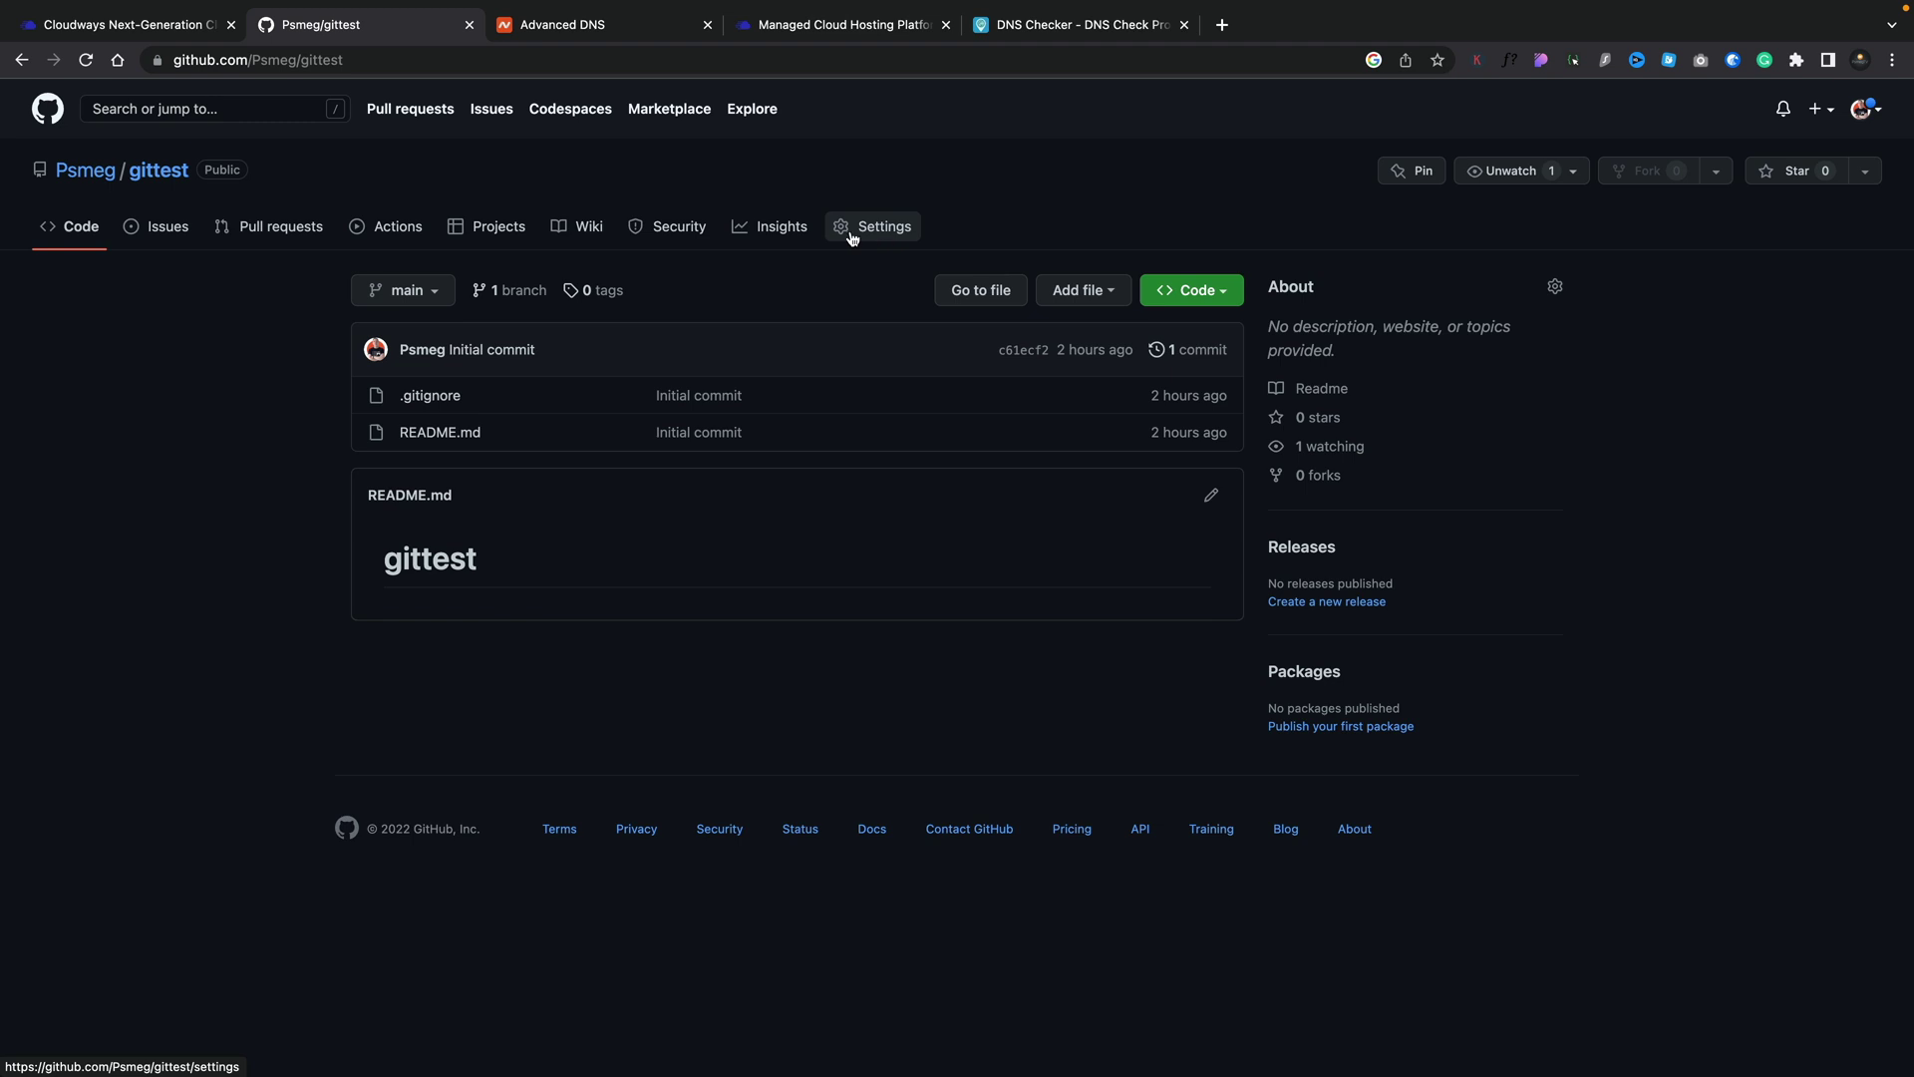
{"action": "left_click", "coordinate": [870, 231]}
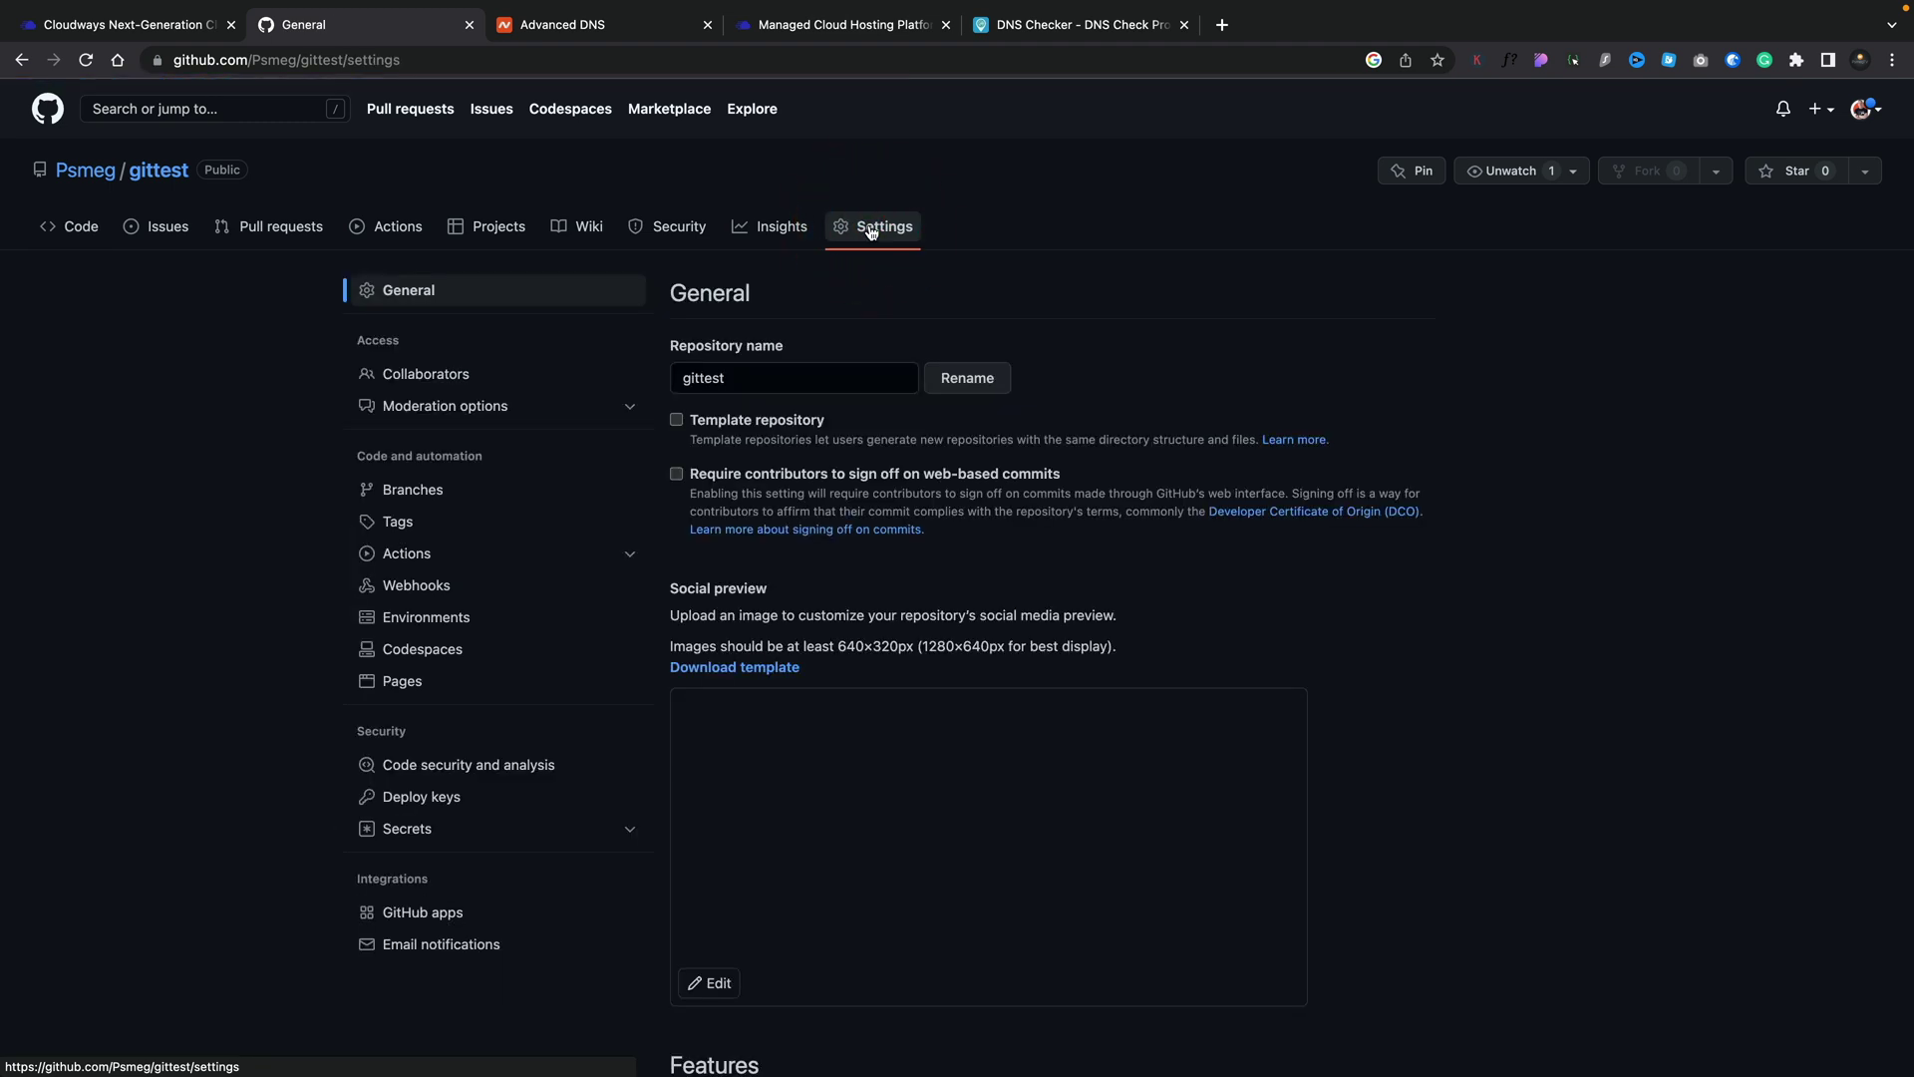
{"action": "left_click", "coordinate": [444, 796]}
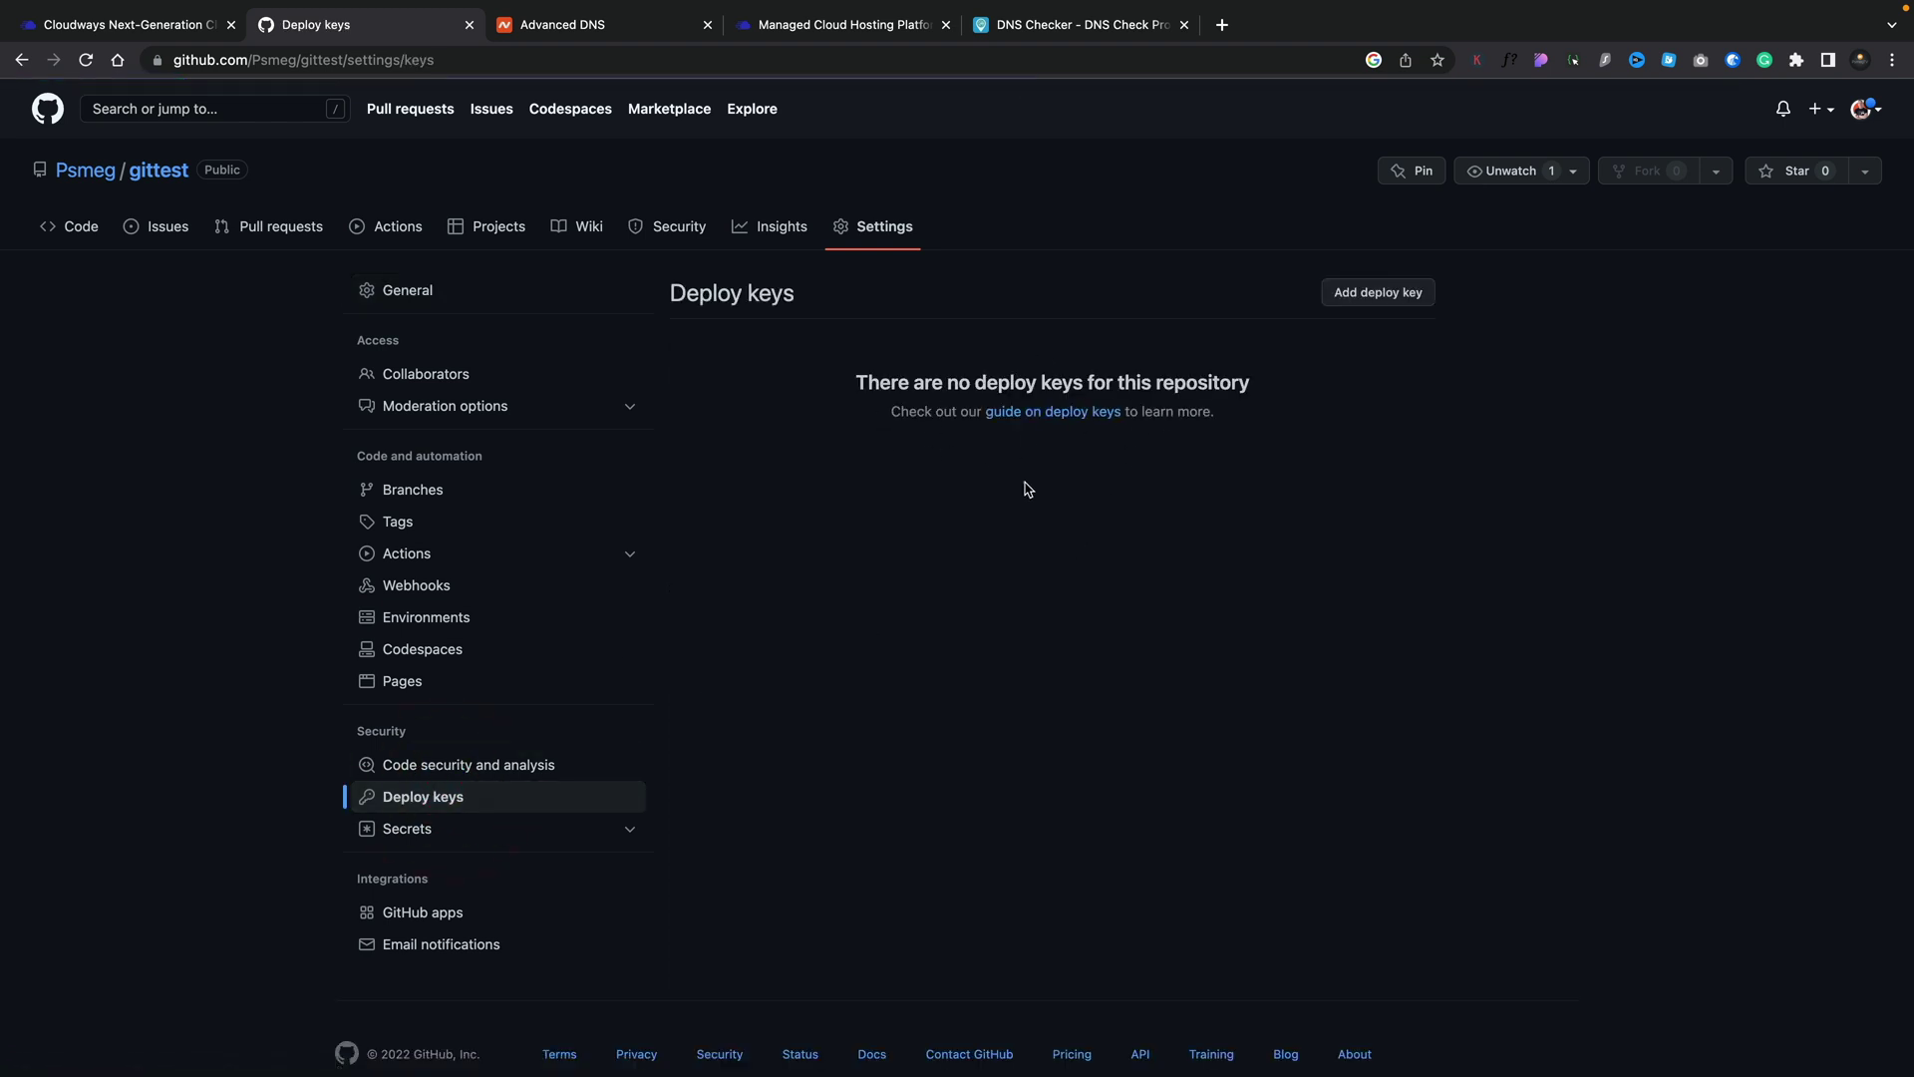
Add a deploy key titled Demo, pasting the copied SSH key and allowing write access
{"action": "left_click", "coordinate": [1375, 296]}
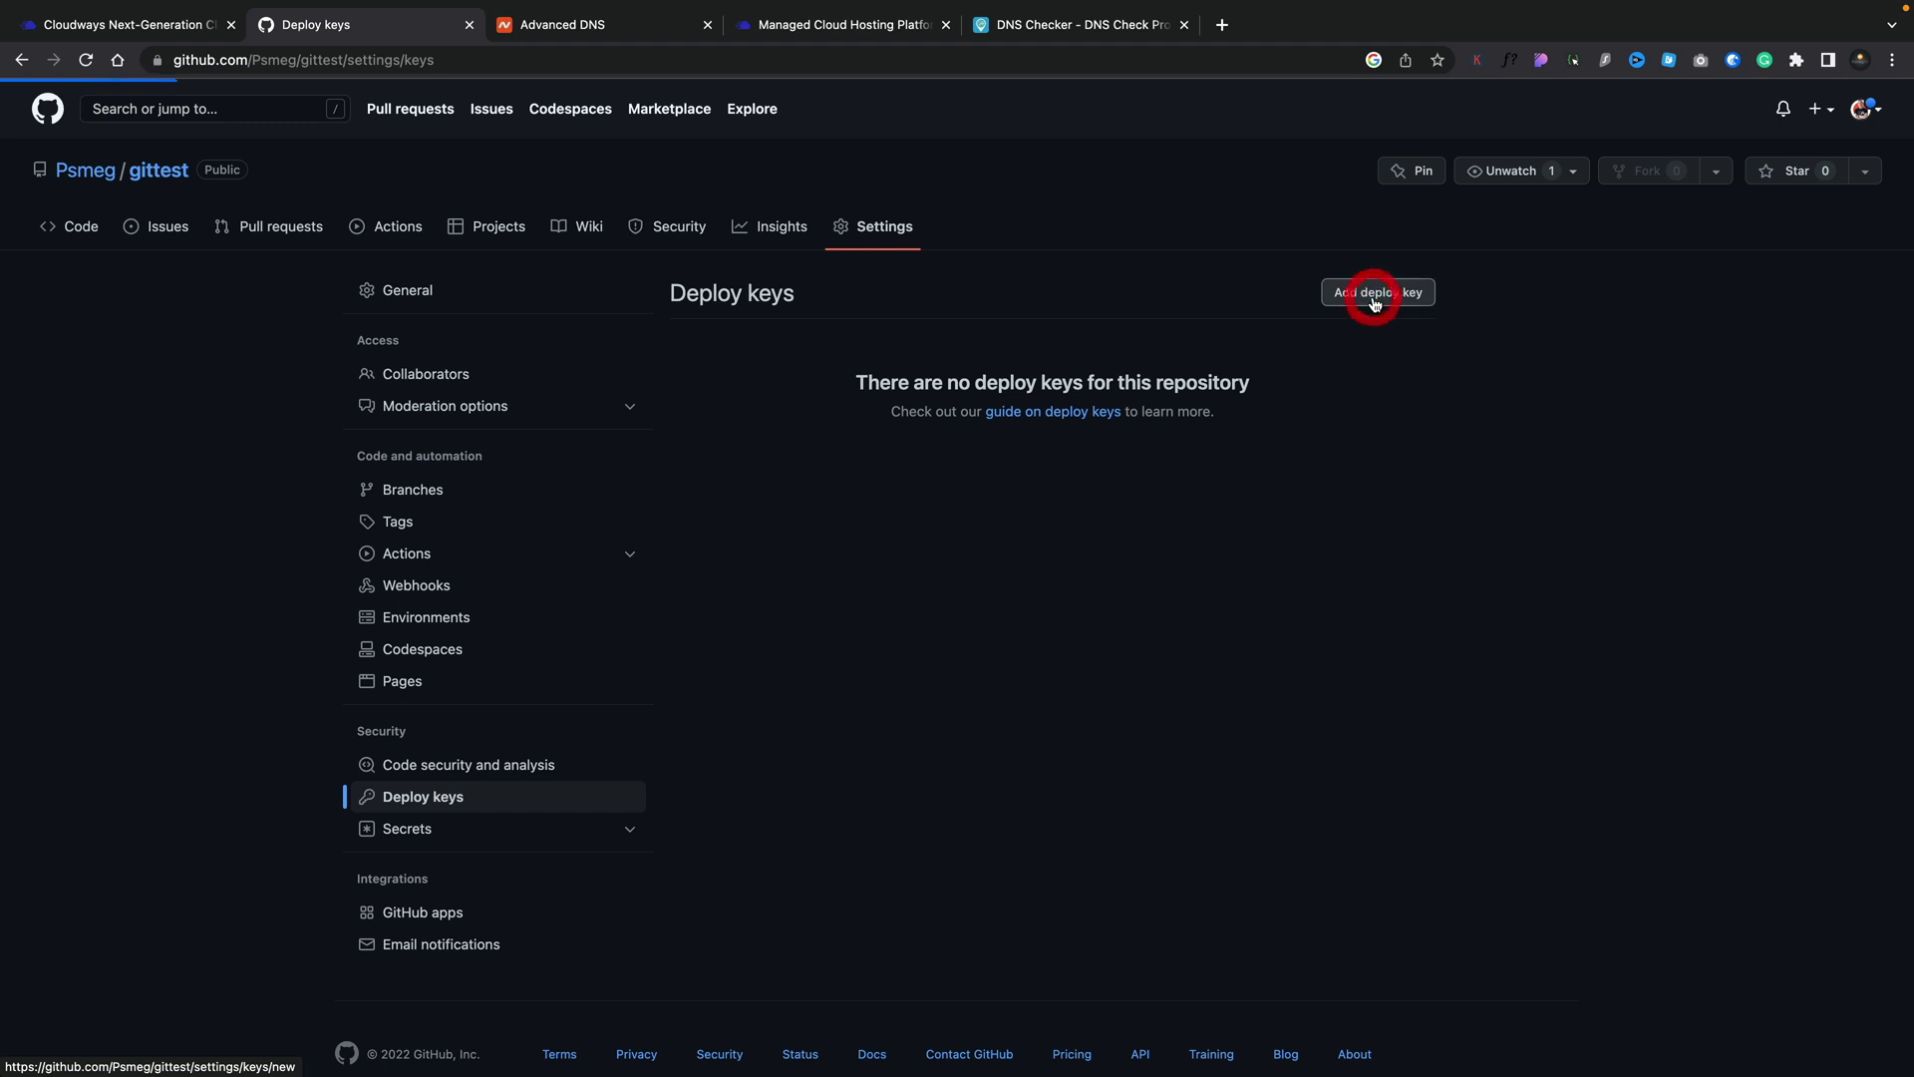
{"action": "left_click", "coordinate": [721, 376]}
{"action": "type", "text": "Demo"}
{"action": "left_click", "coordinate": [753, 462]}
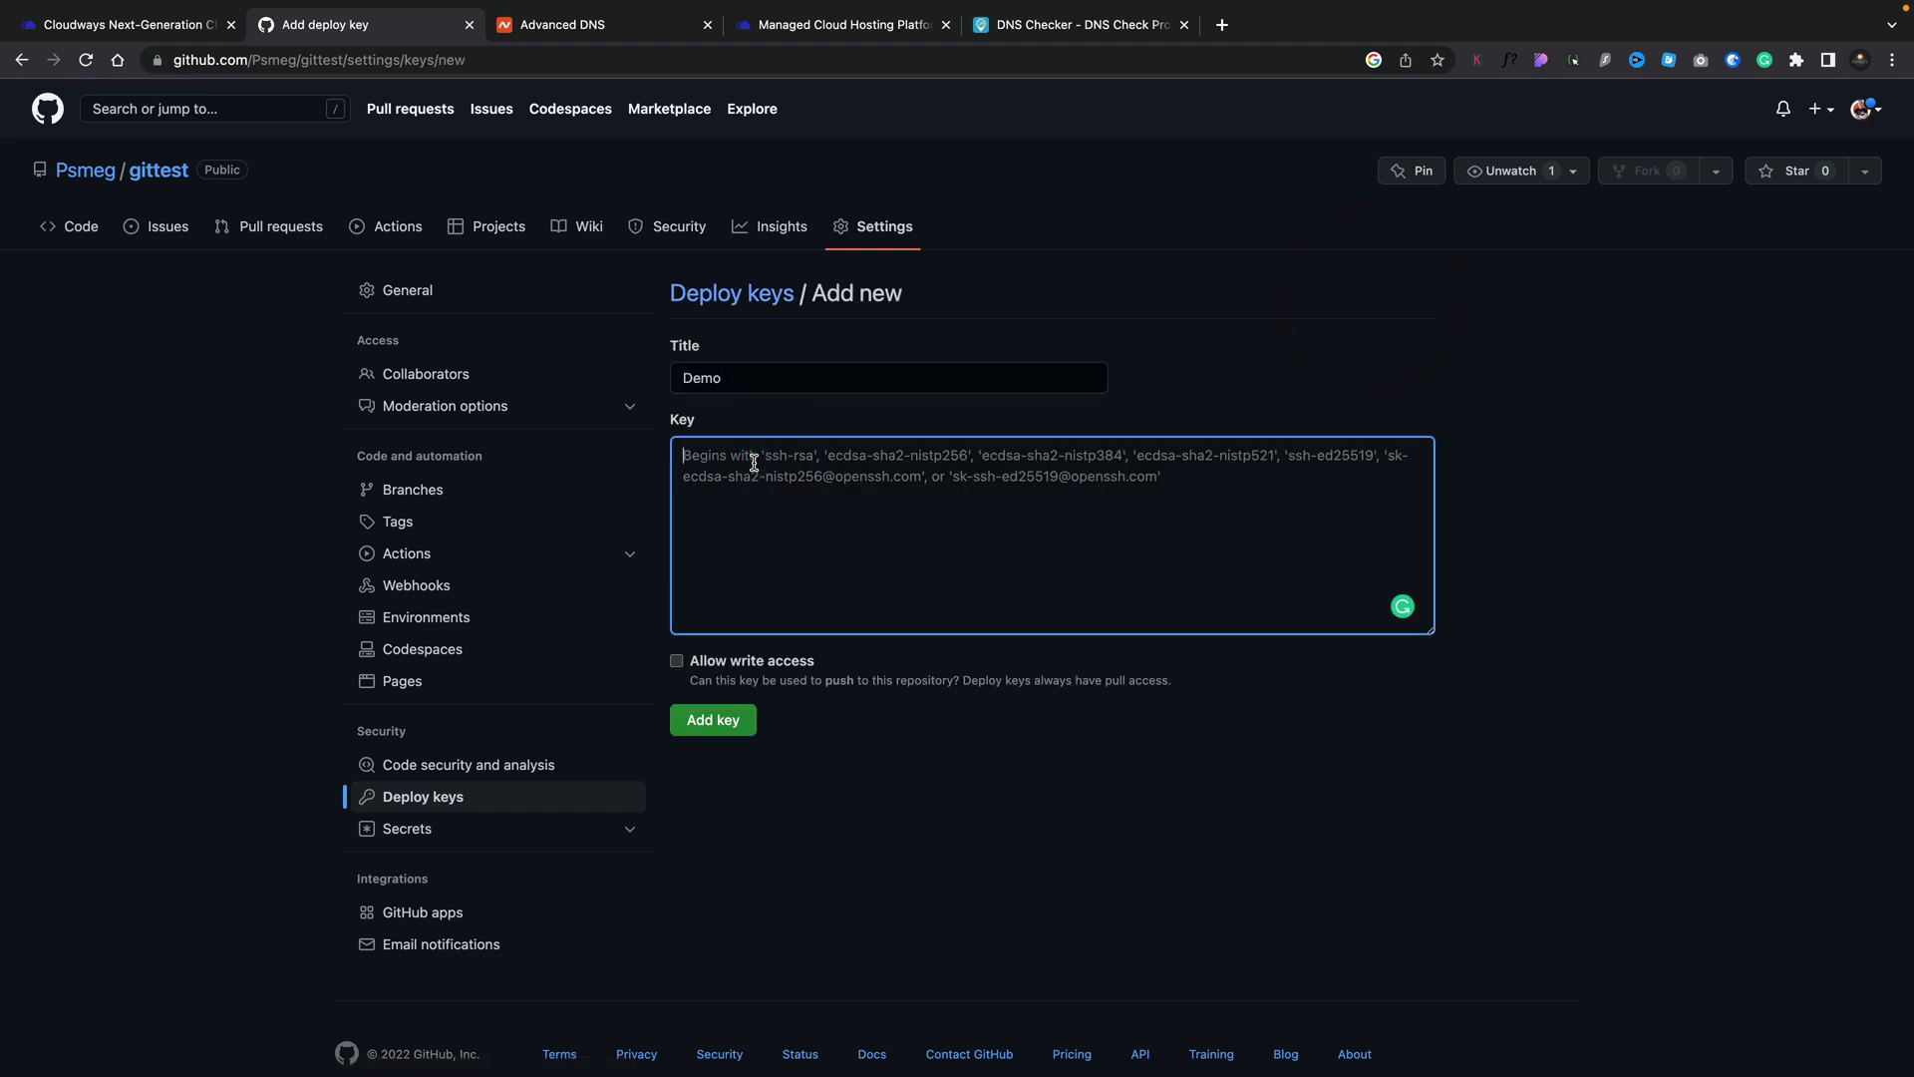
{"action": "key", "text": "super+v"}
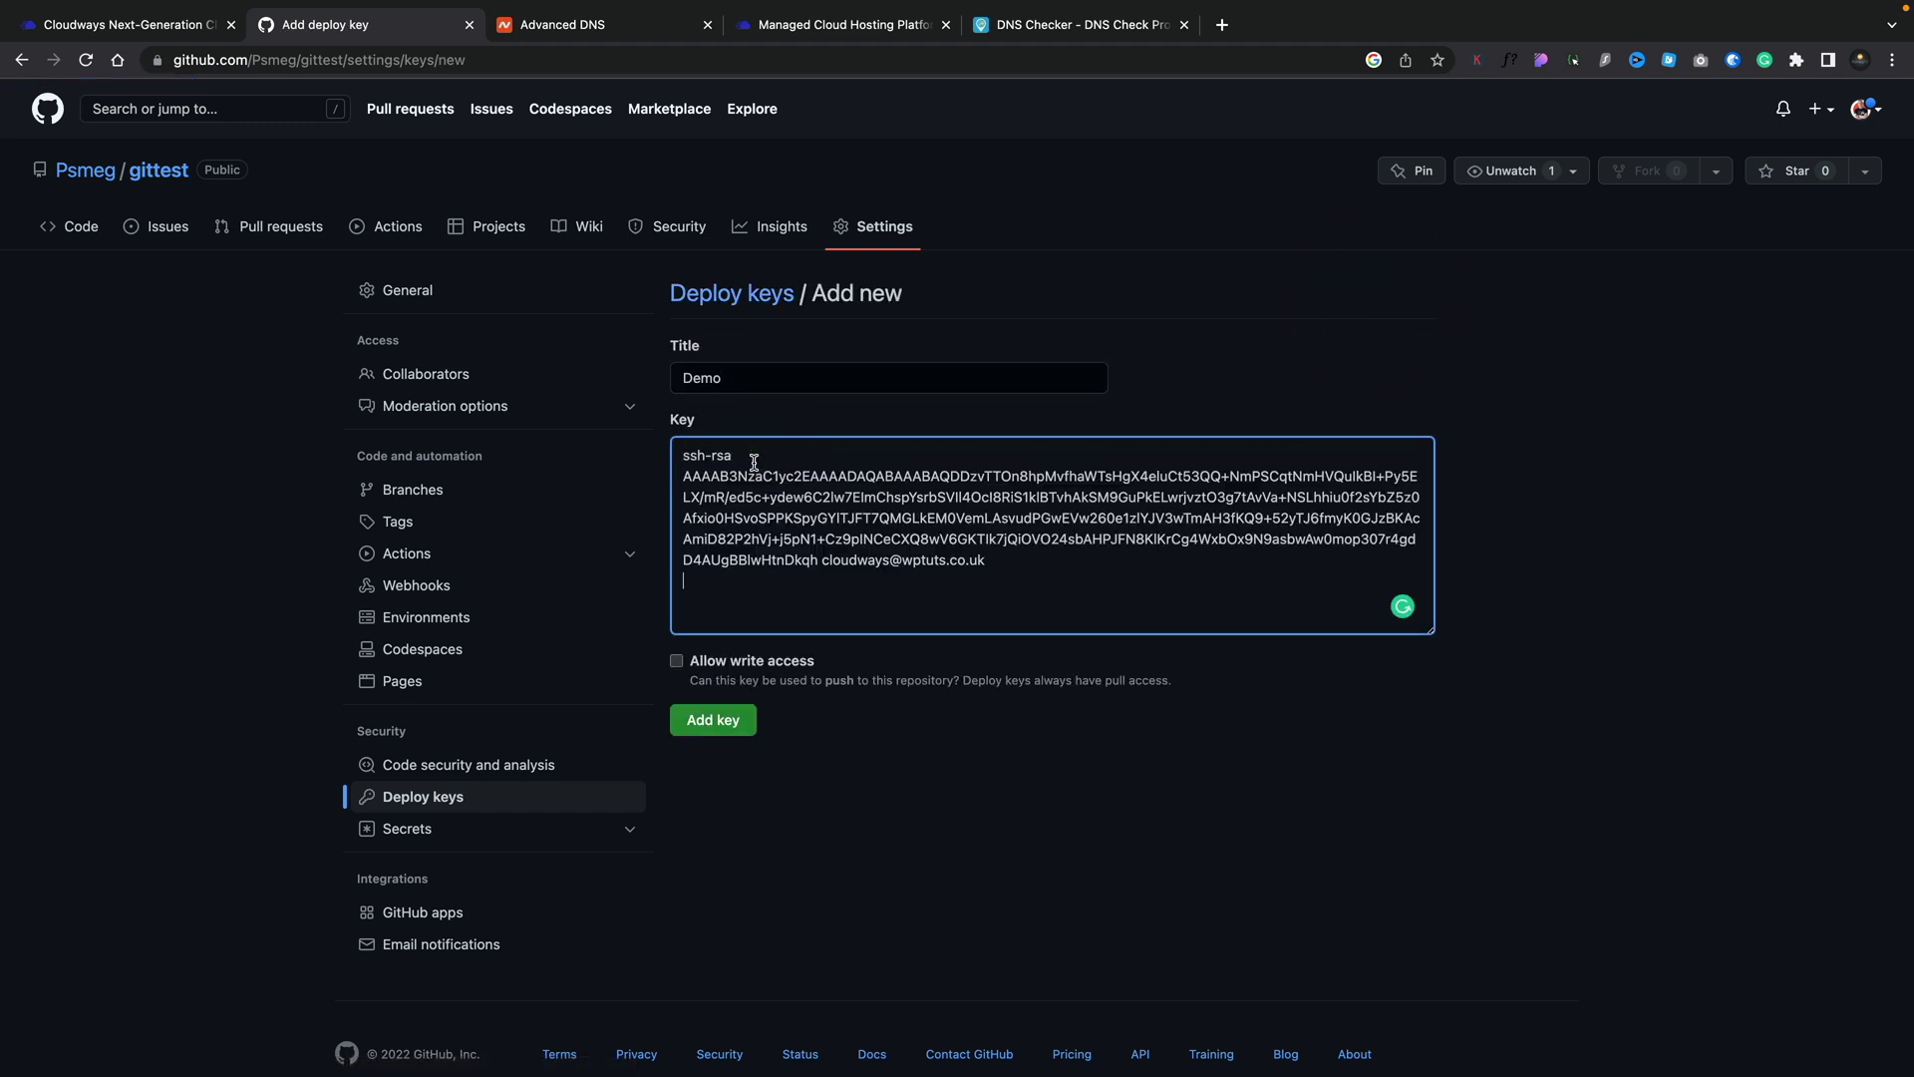
{"action": "left_click", "coordinate": [676, 660]}
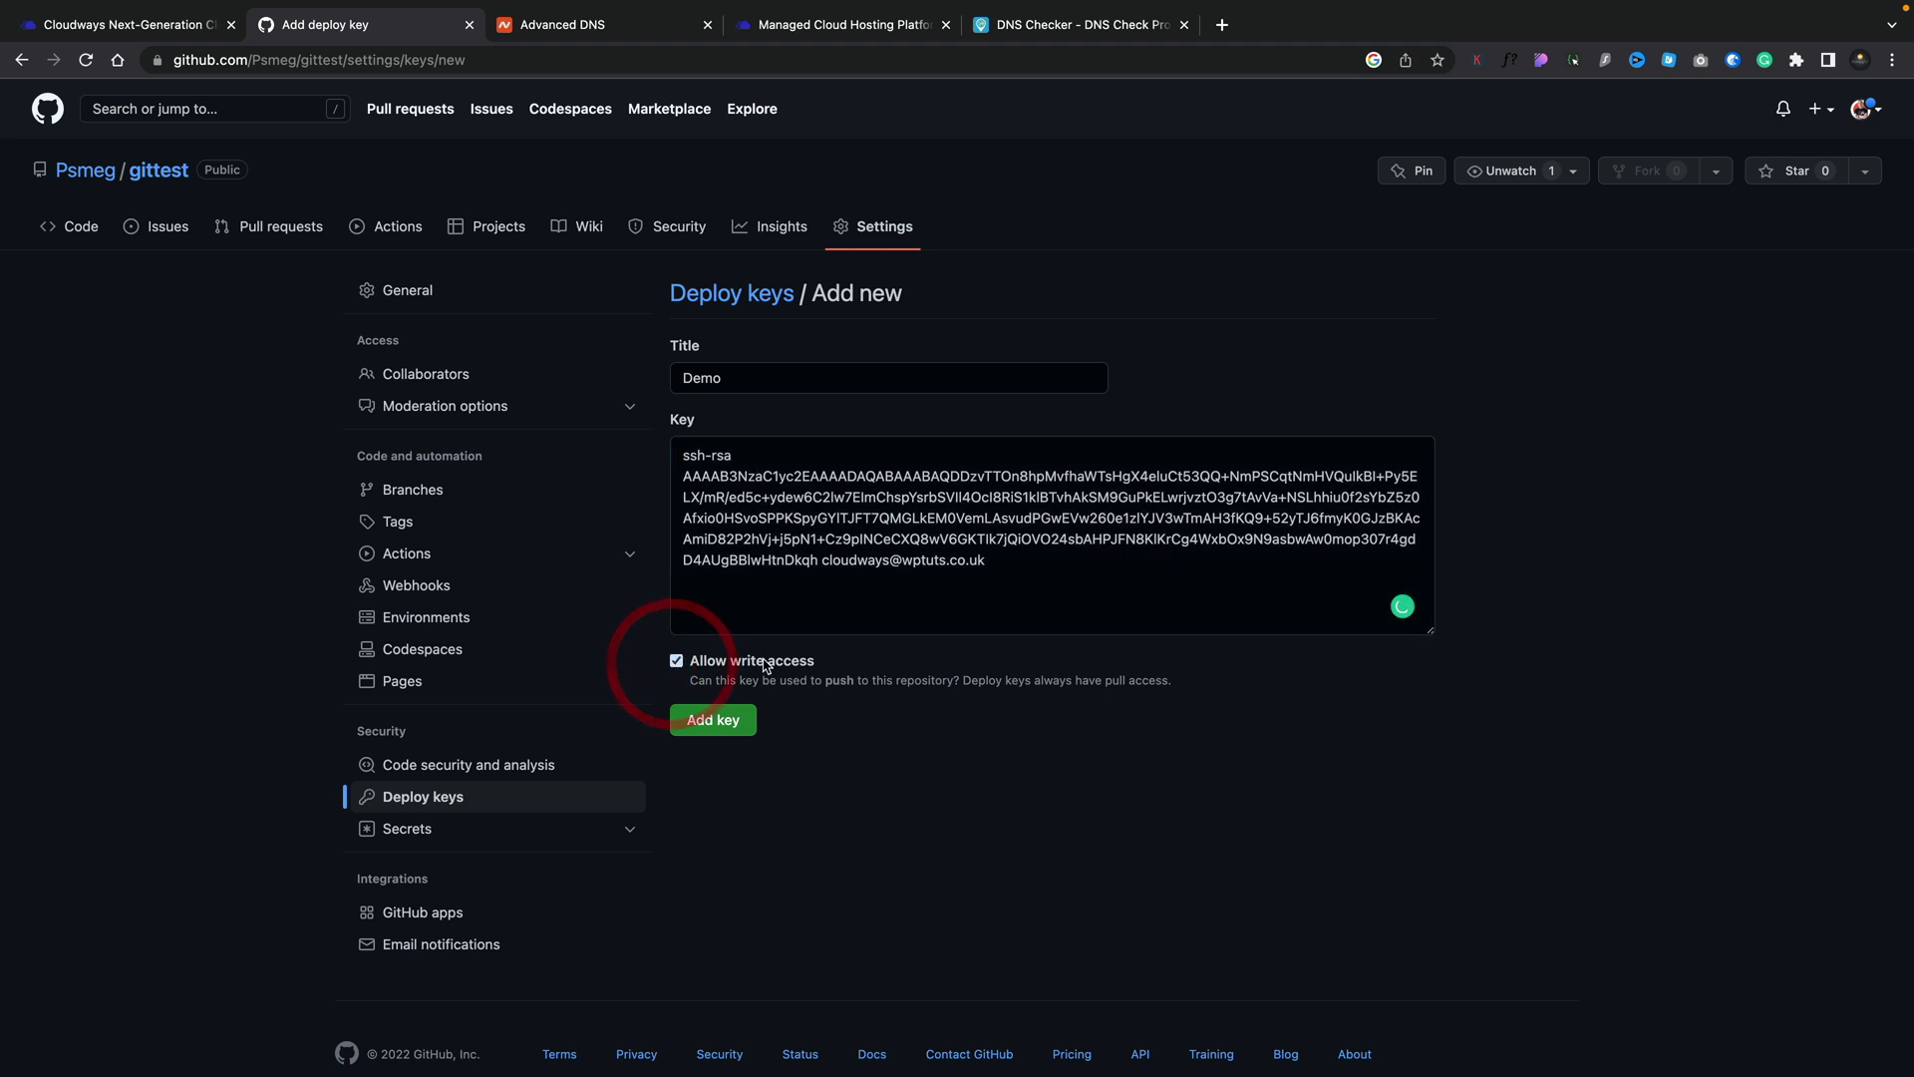
{"action": "left_click", "coordinate": [705, 723]}
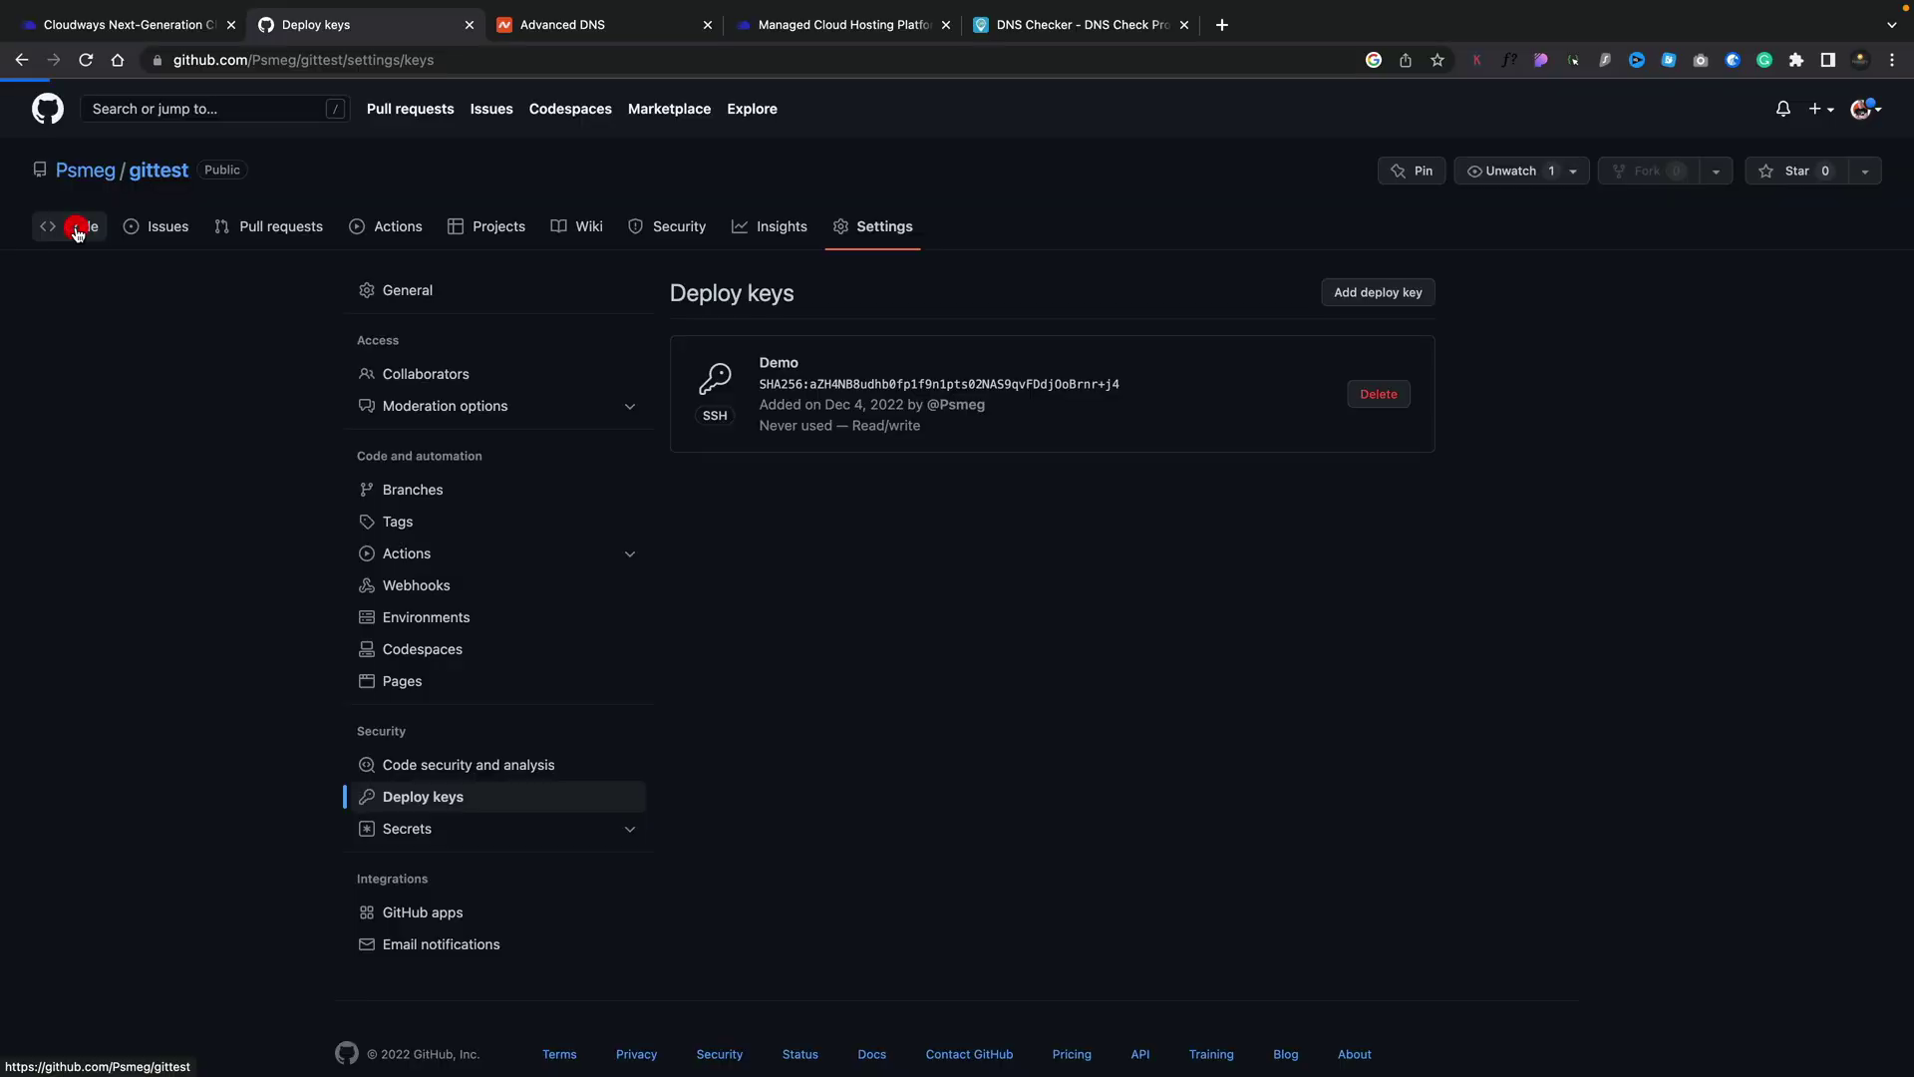
Copy the SSH clone address of the gittest repository from its code page
{"action": "left_click", "coordinate": [78, 229]}
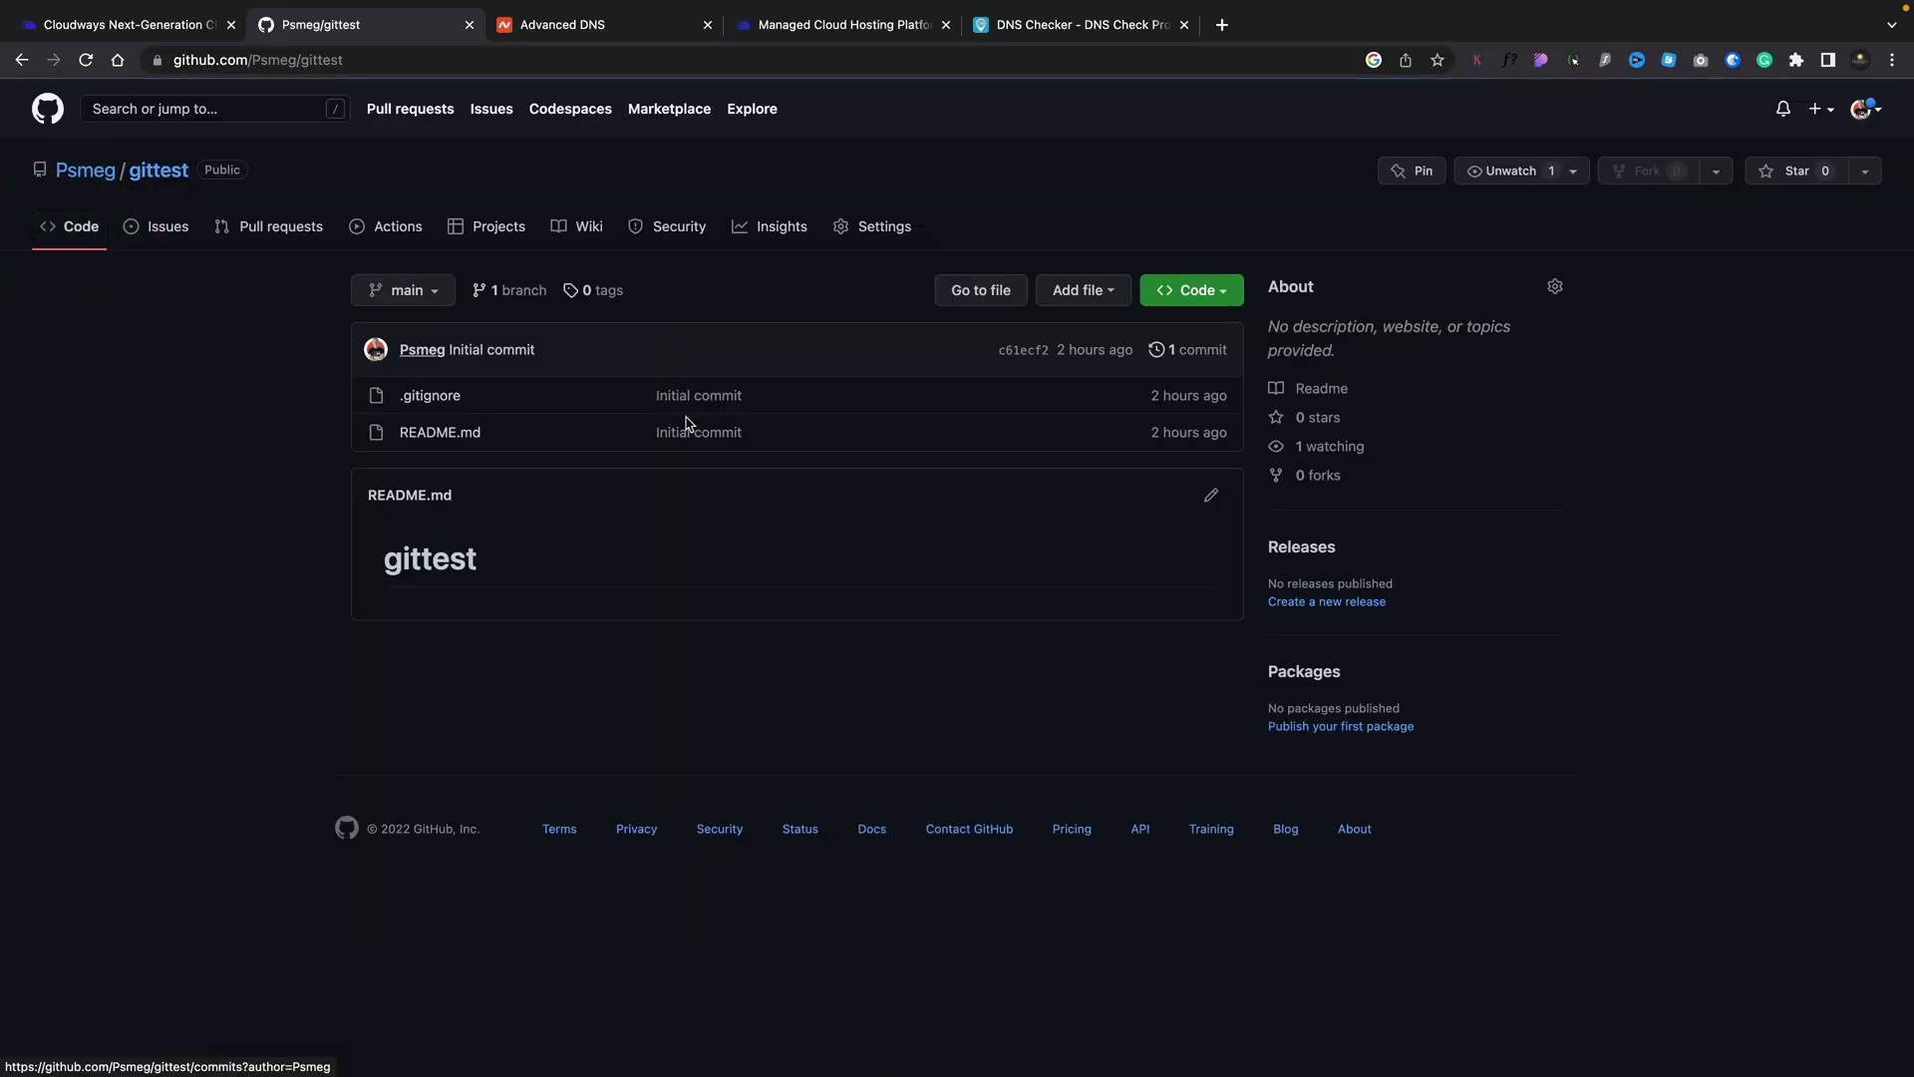
{"action": "left_click", "coordinate": [1232, 292]}
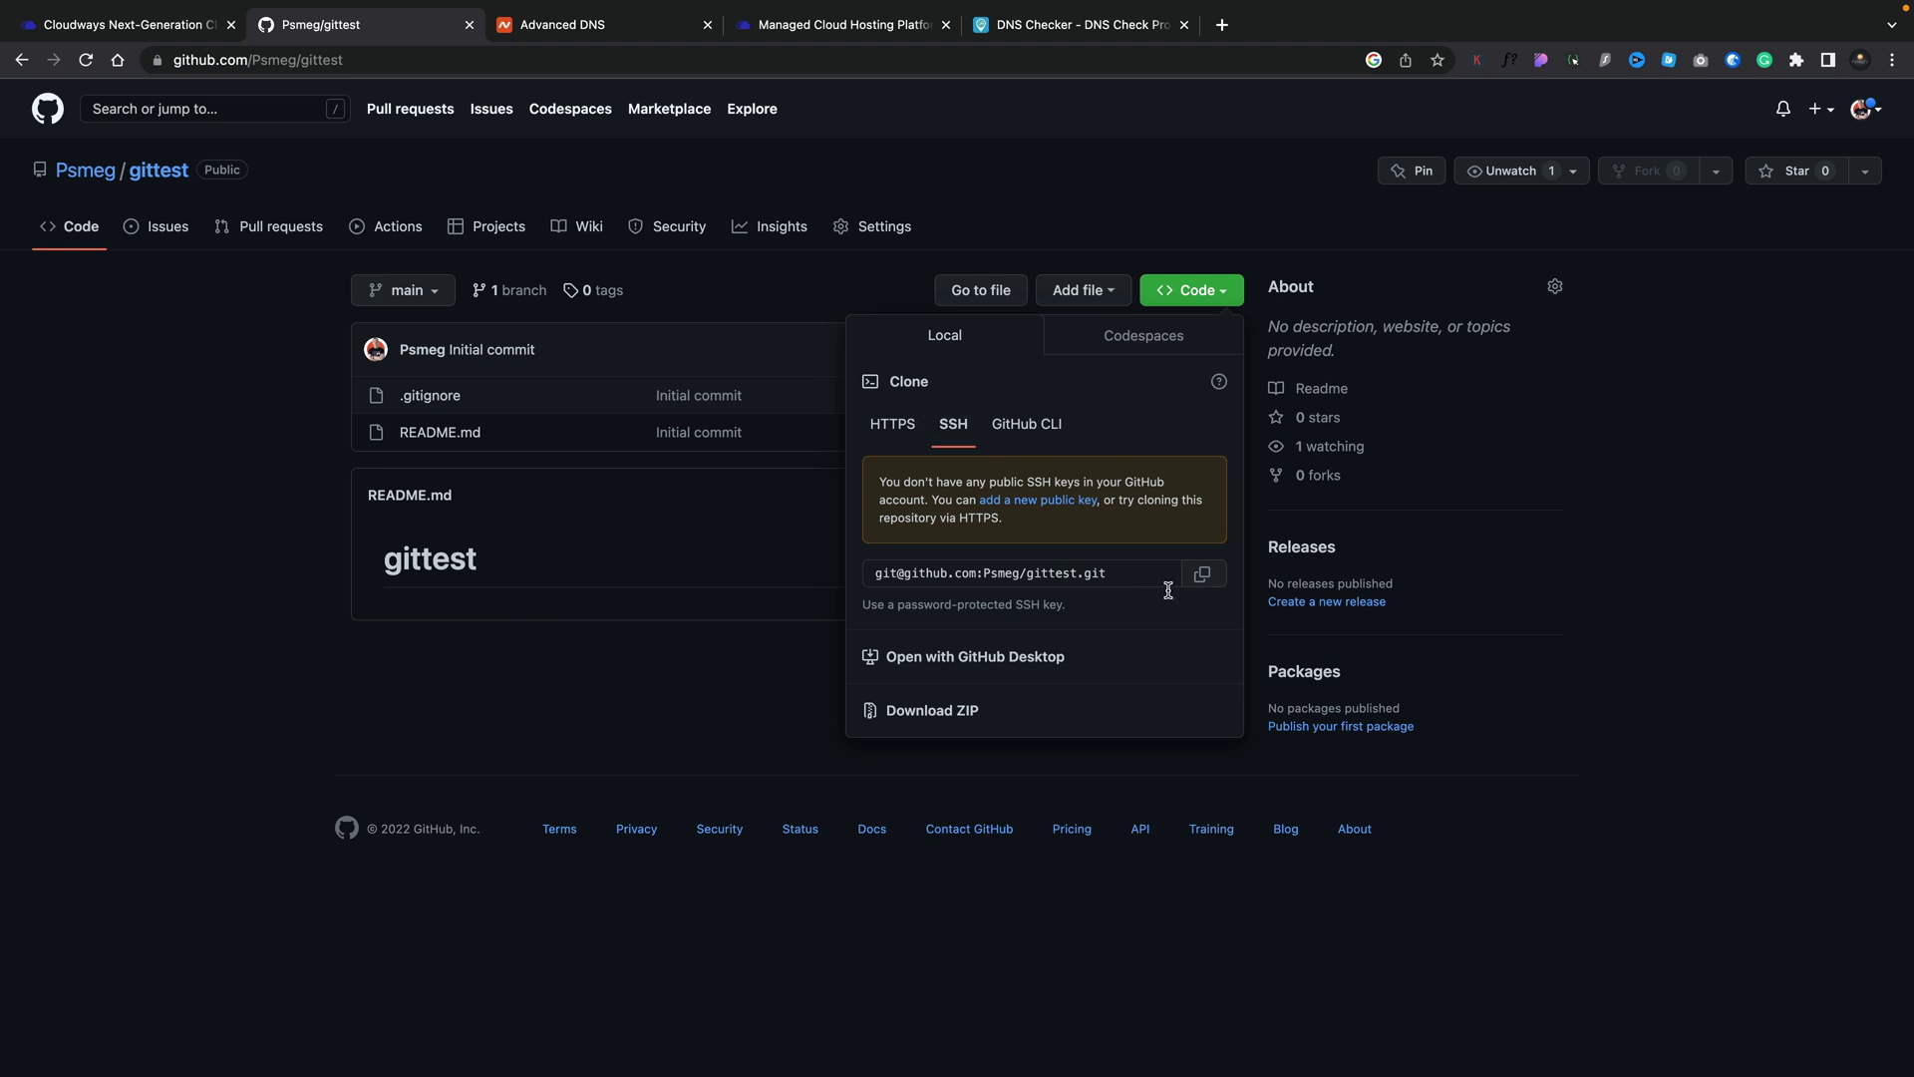
{"action": "left_click", "coordinate": [1203, 576]}
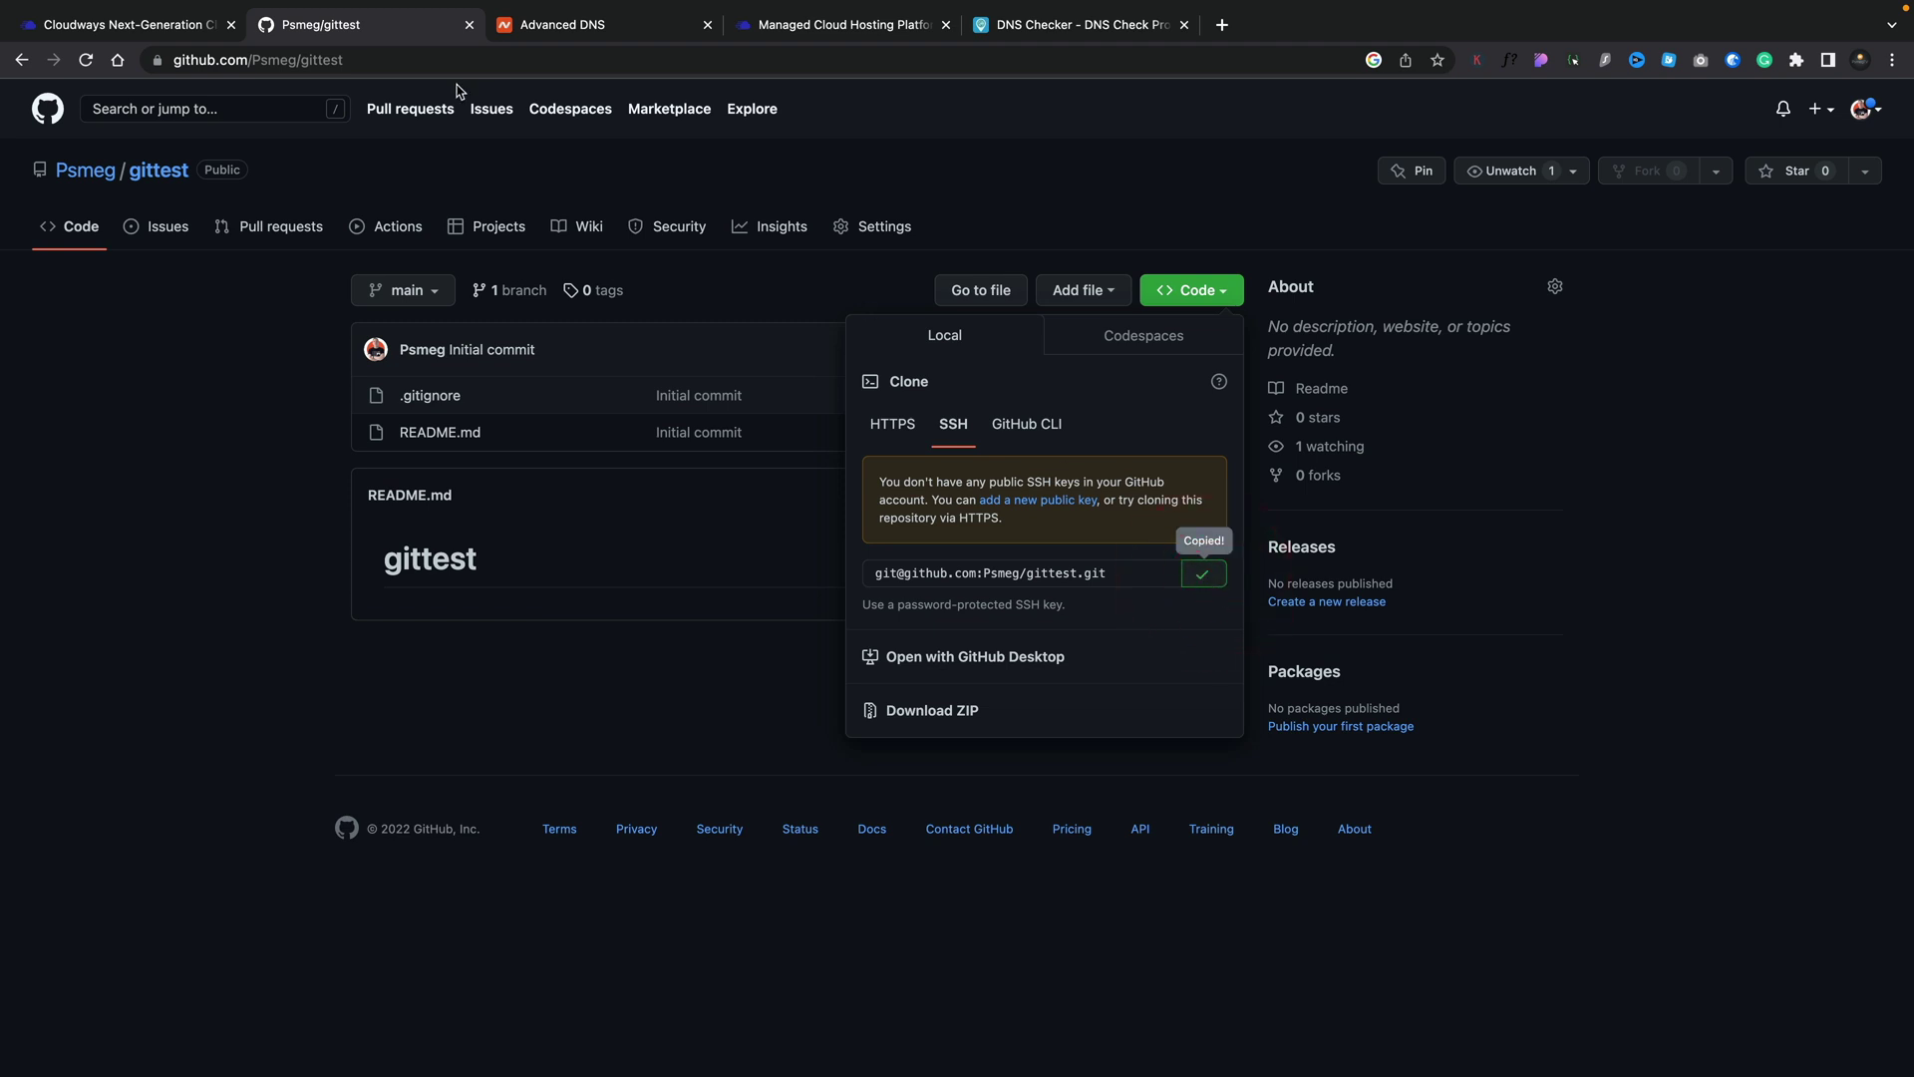
In Cloudways, authenticate the gittest repository's SSH address as the Git remote and choose main as the deployment branch
{"action": "left_click", "coordinate": [167, 33]}
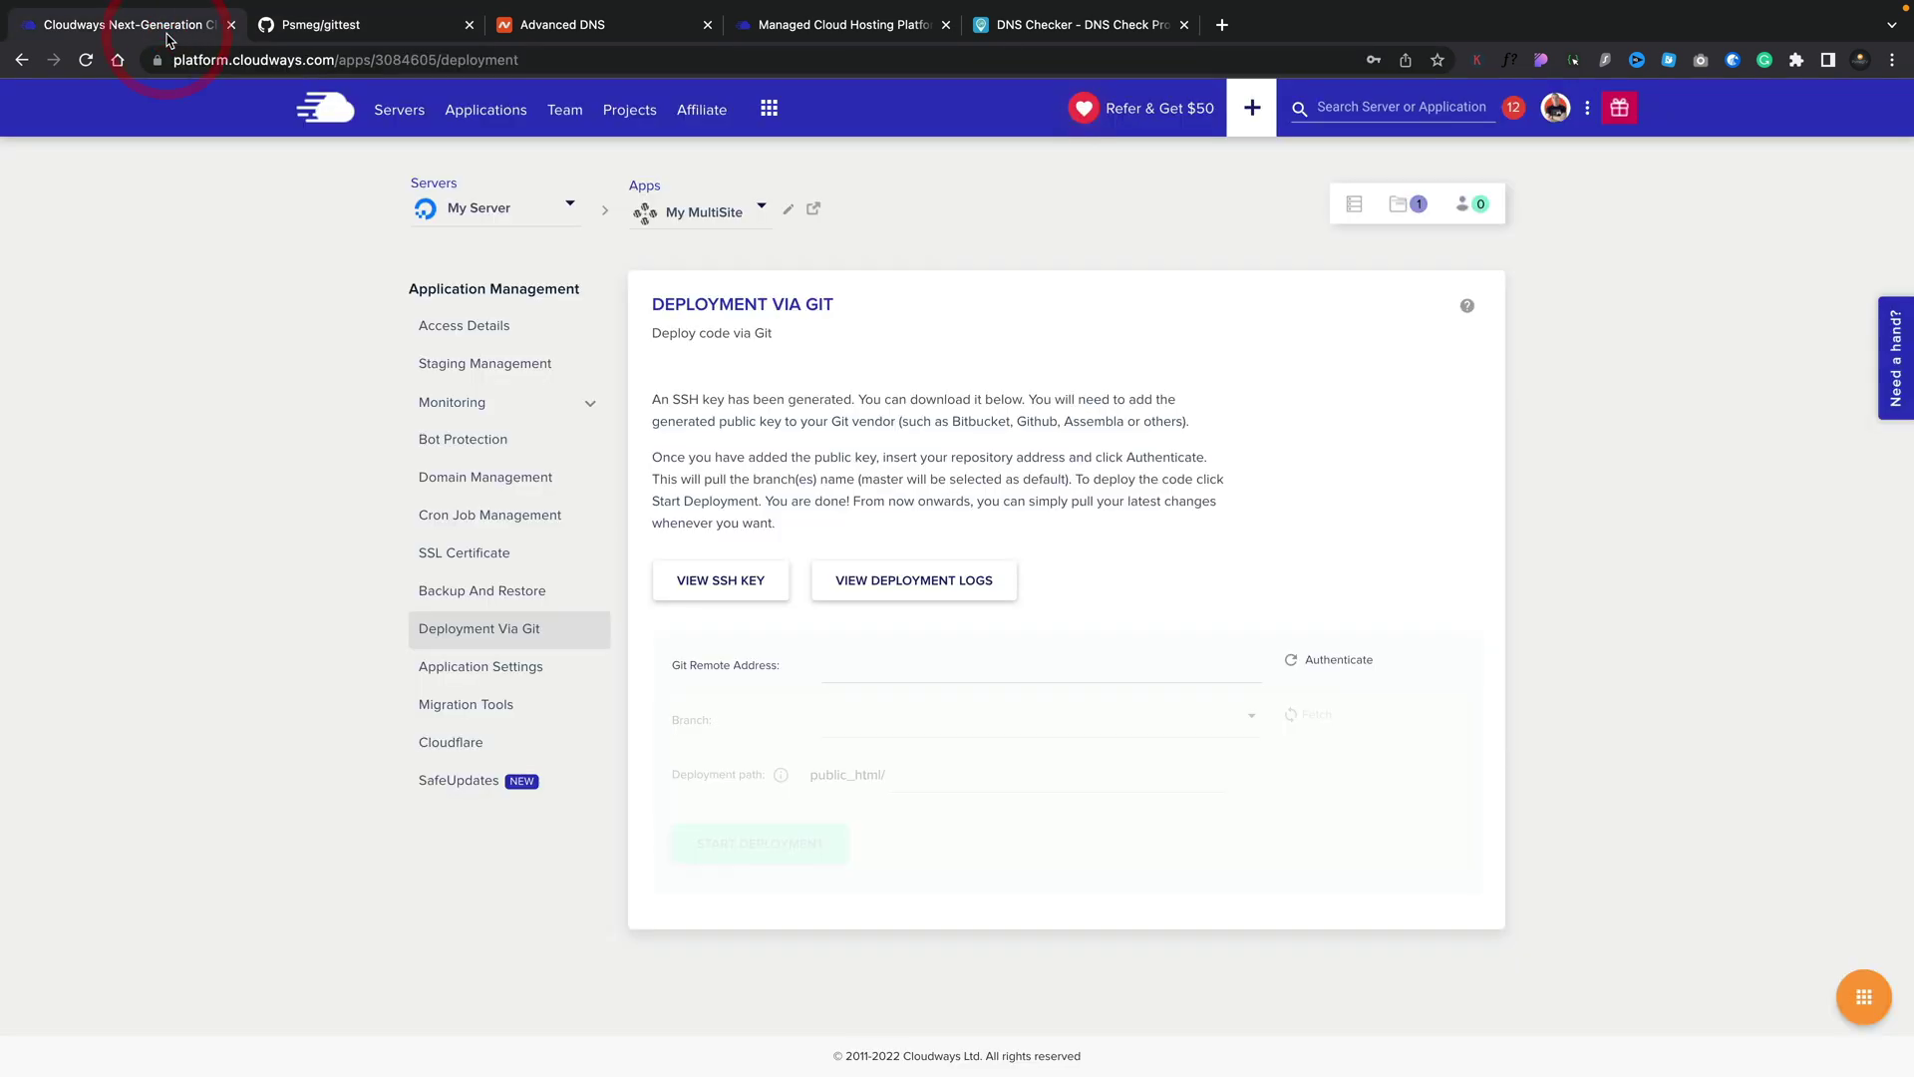
{"action": "left_click", "coordinate": [836, 670]}
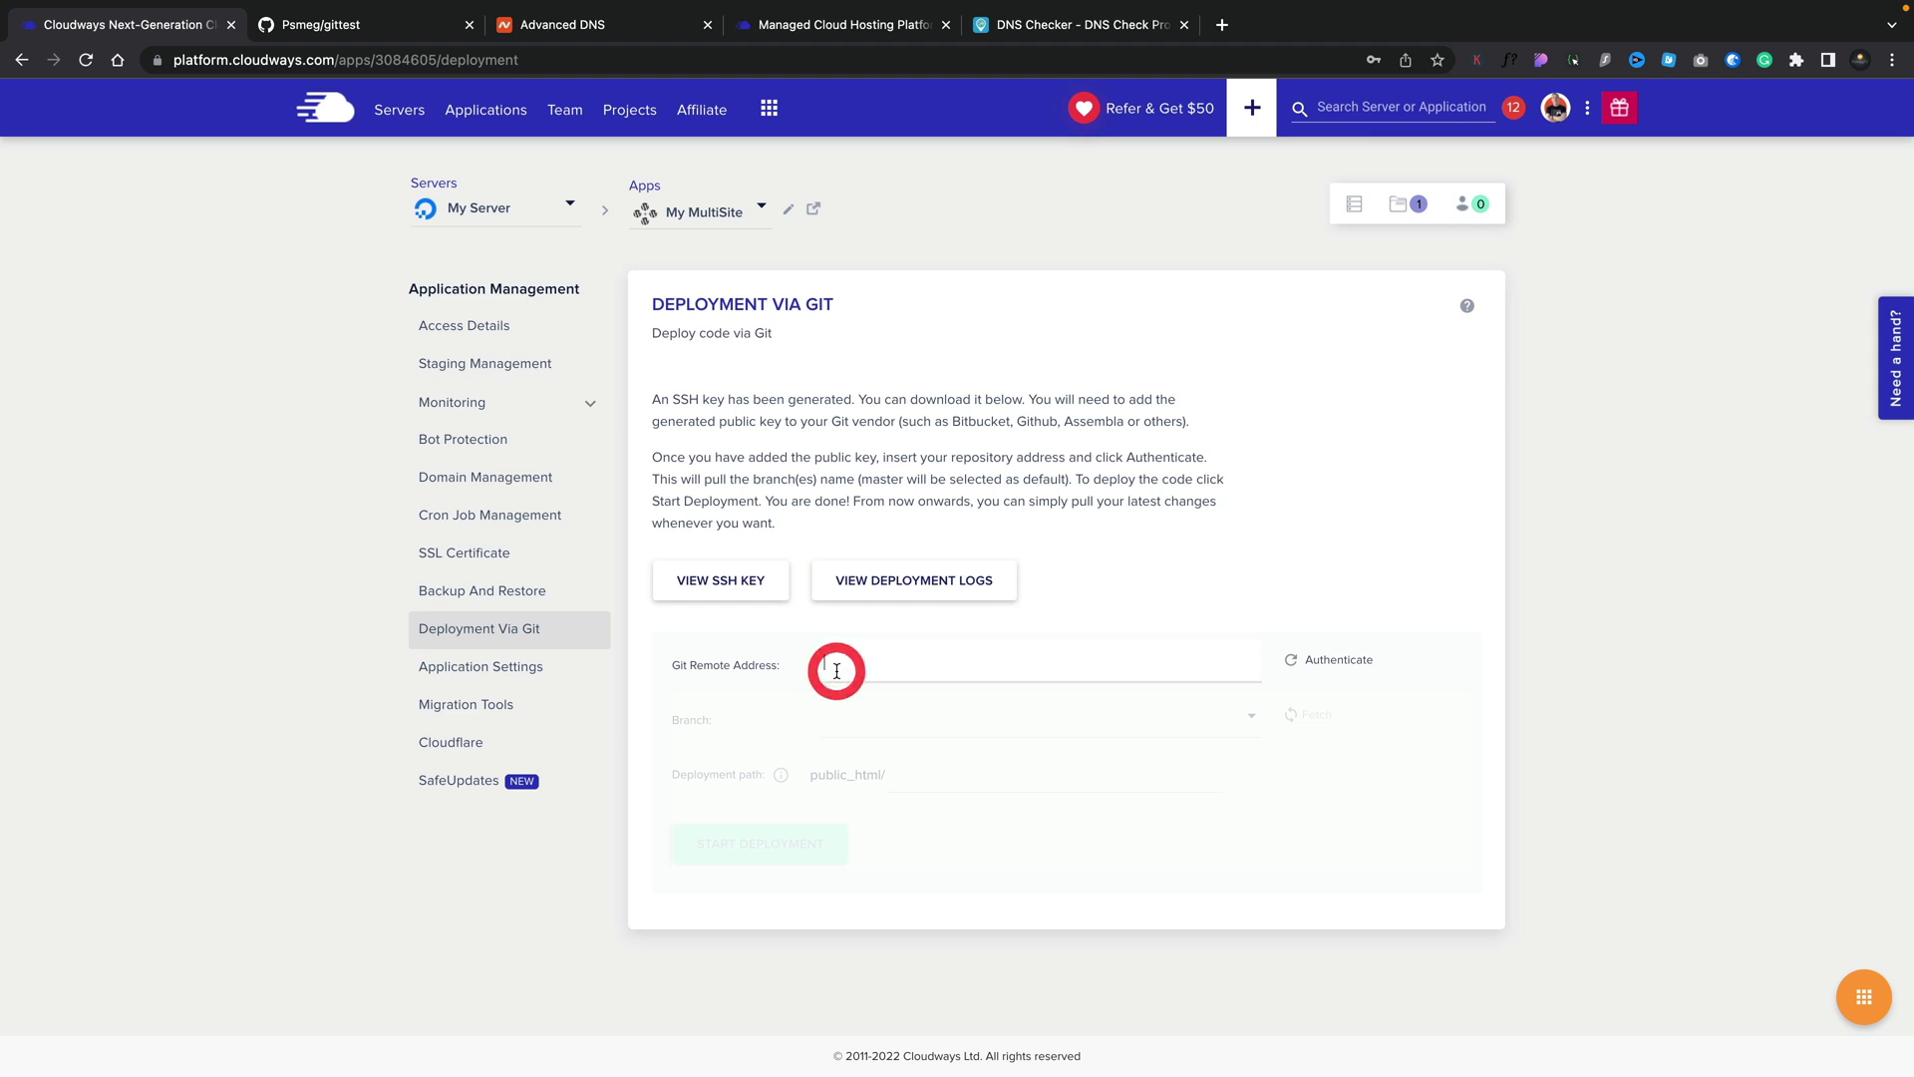
{"action": "key", "text": "super+v"}
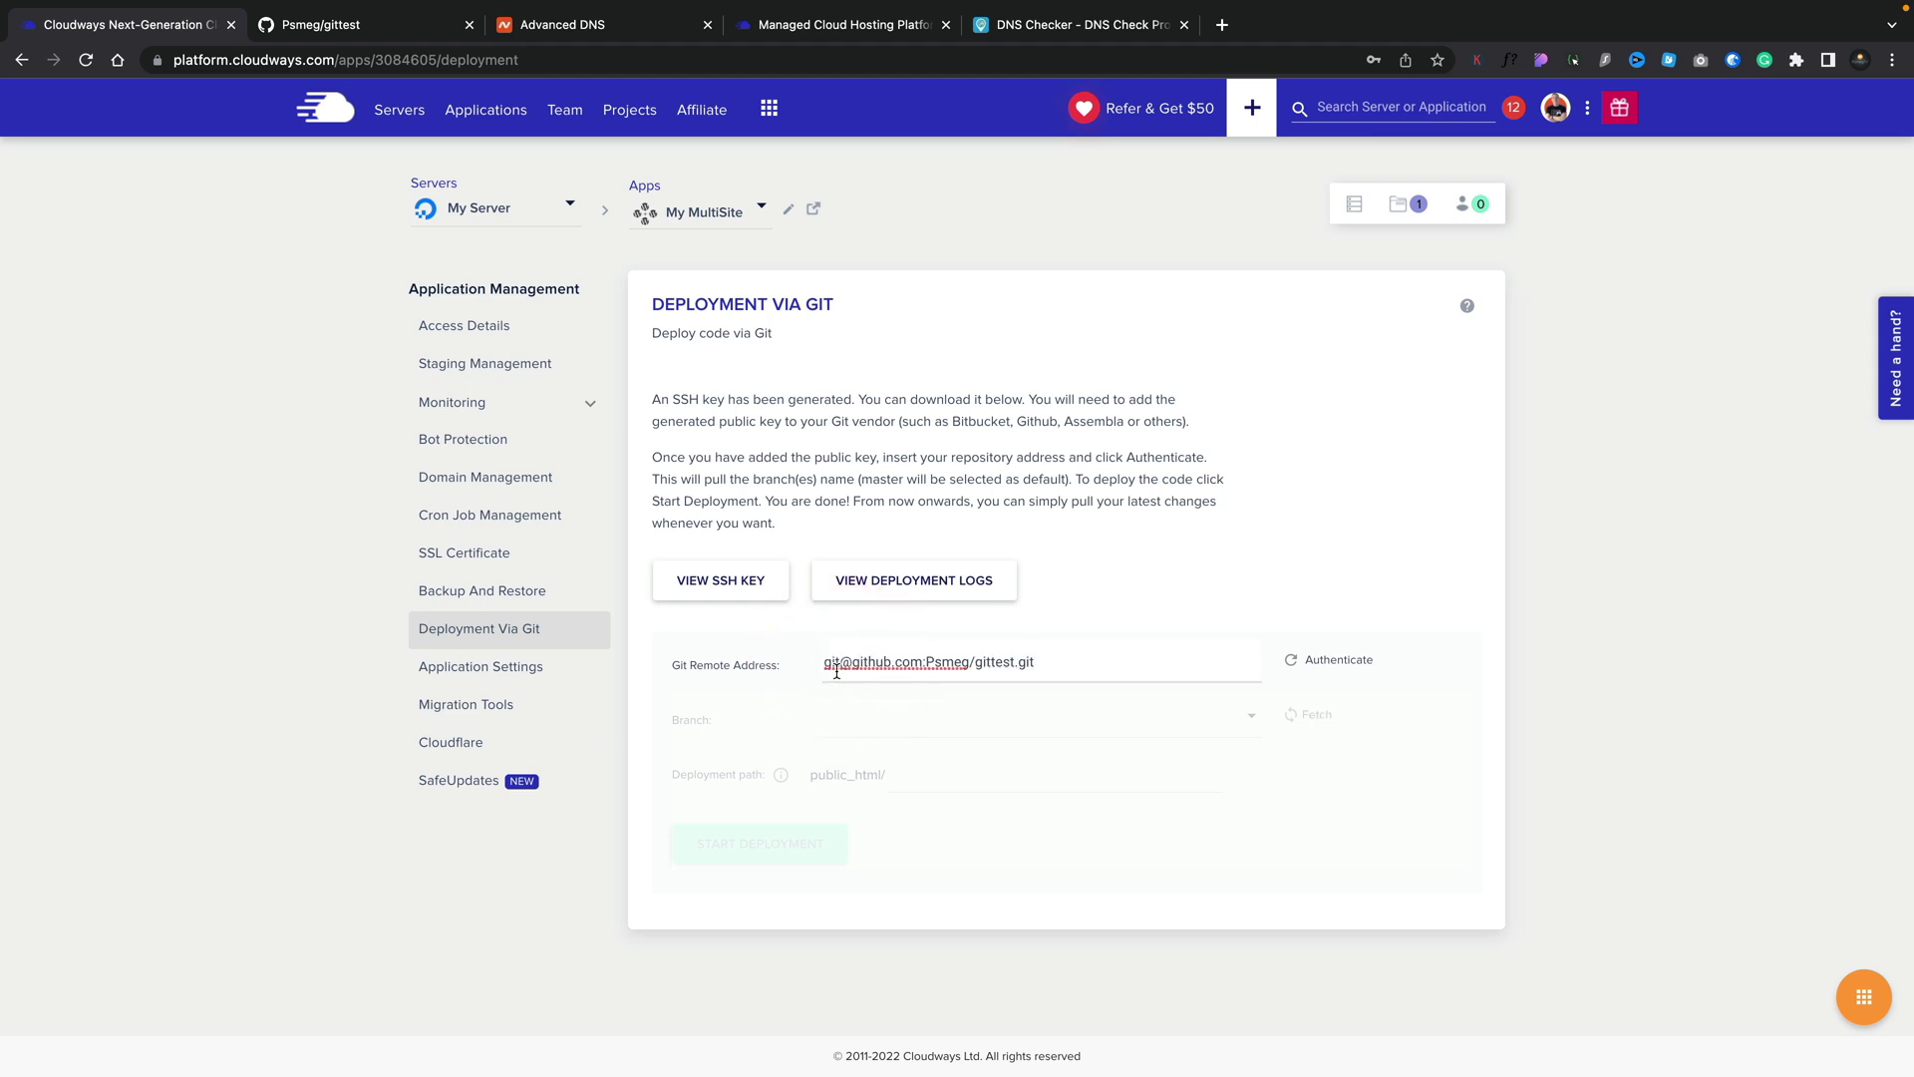
{"action": "left_click", "coordinate": [1338, 663]}
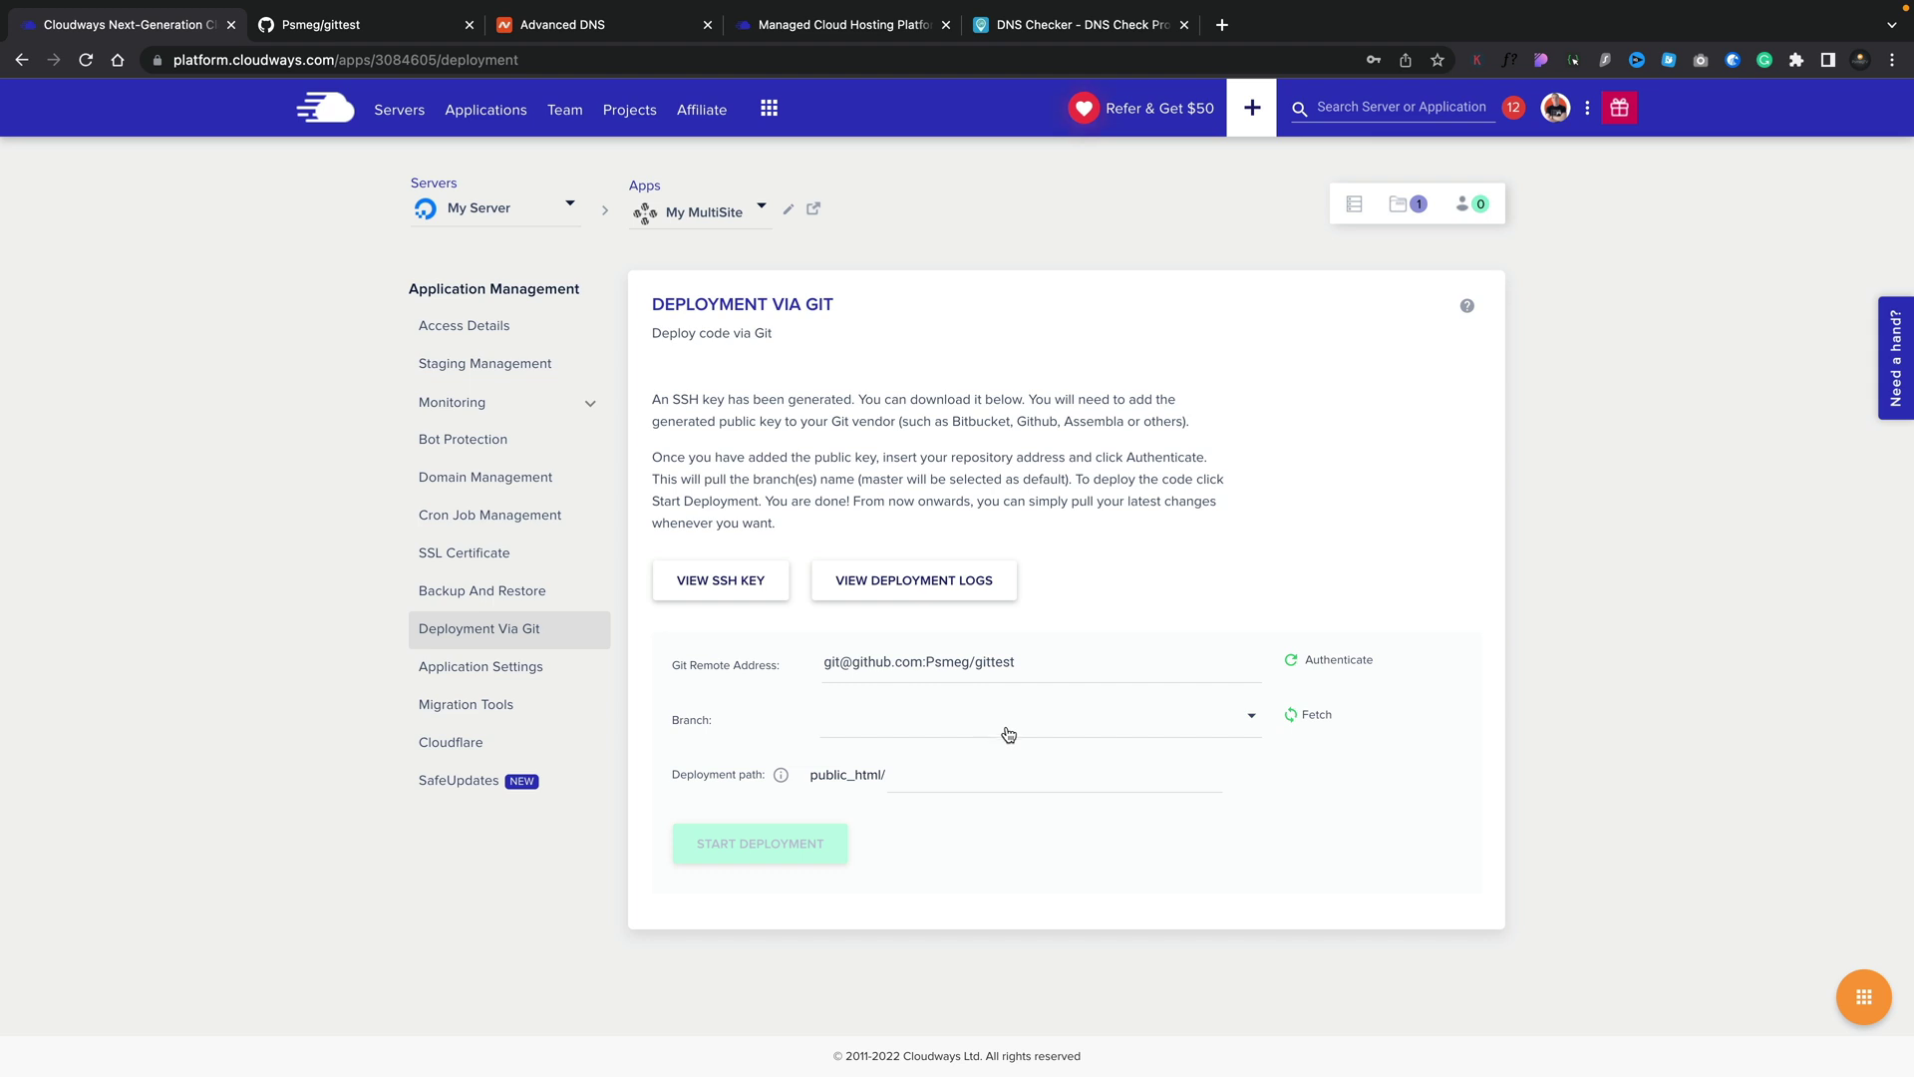
{"action": "left_click", "coordinate": [1250, 718]}
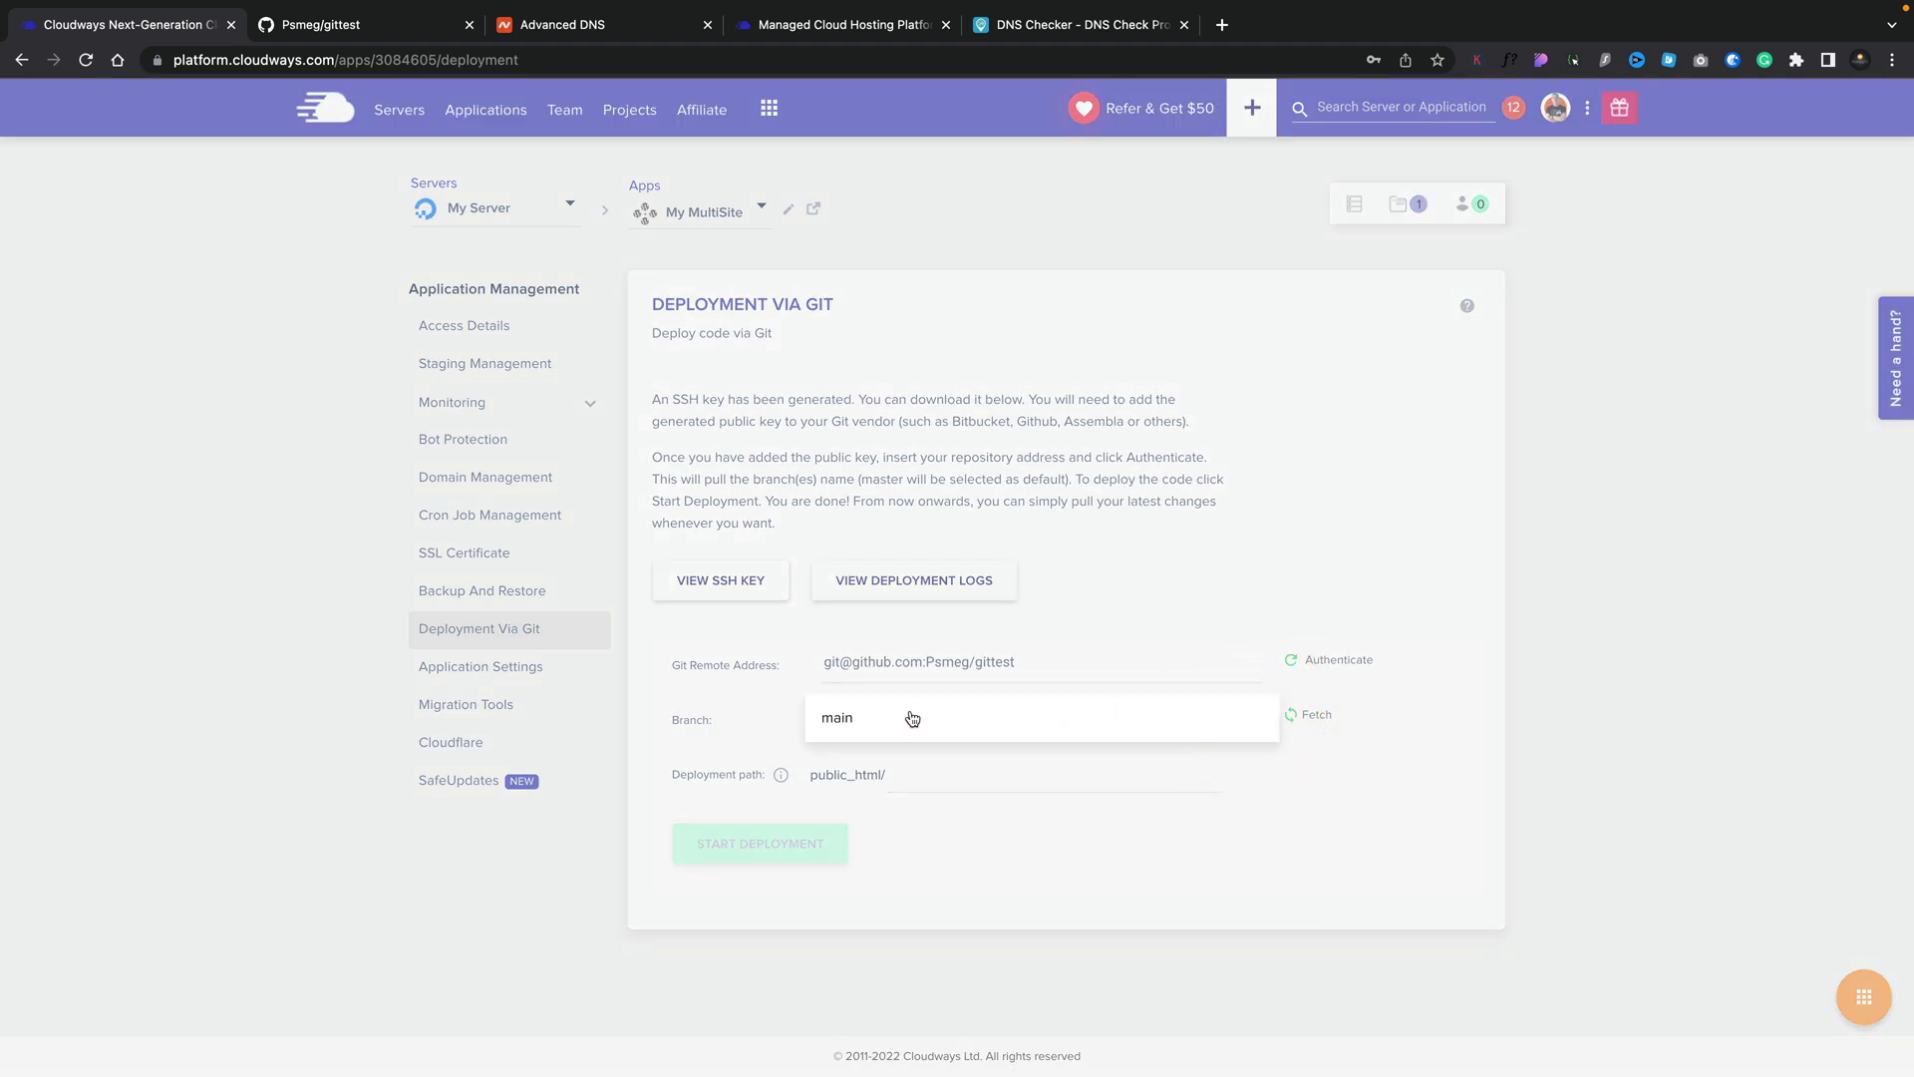
{"action": "left_click", "coordinate": [856, 727]}
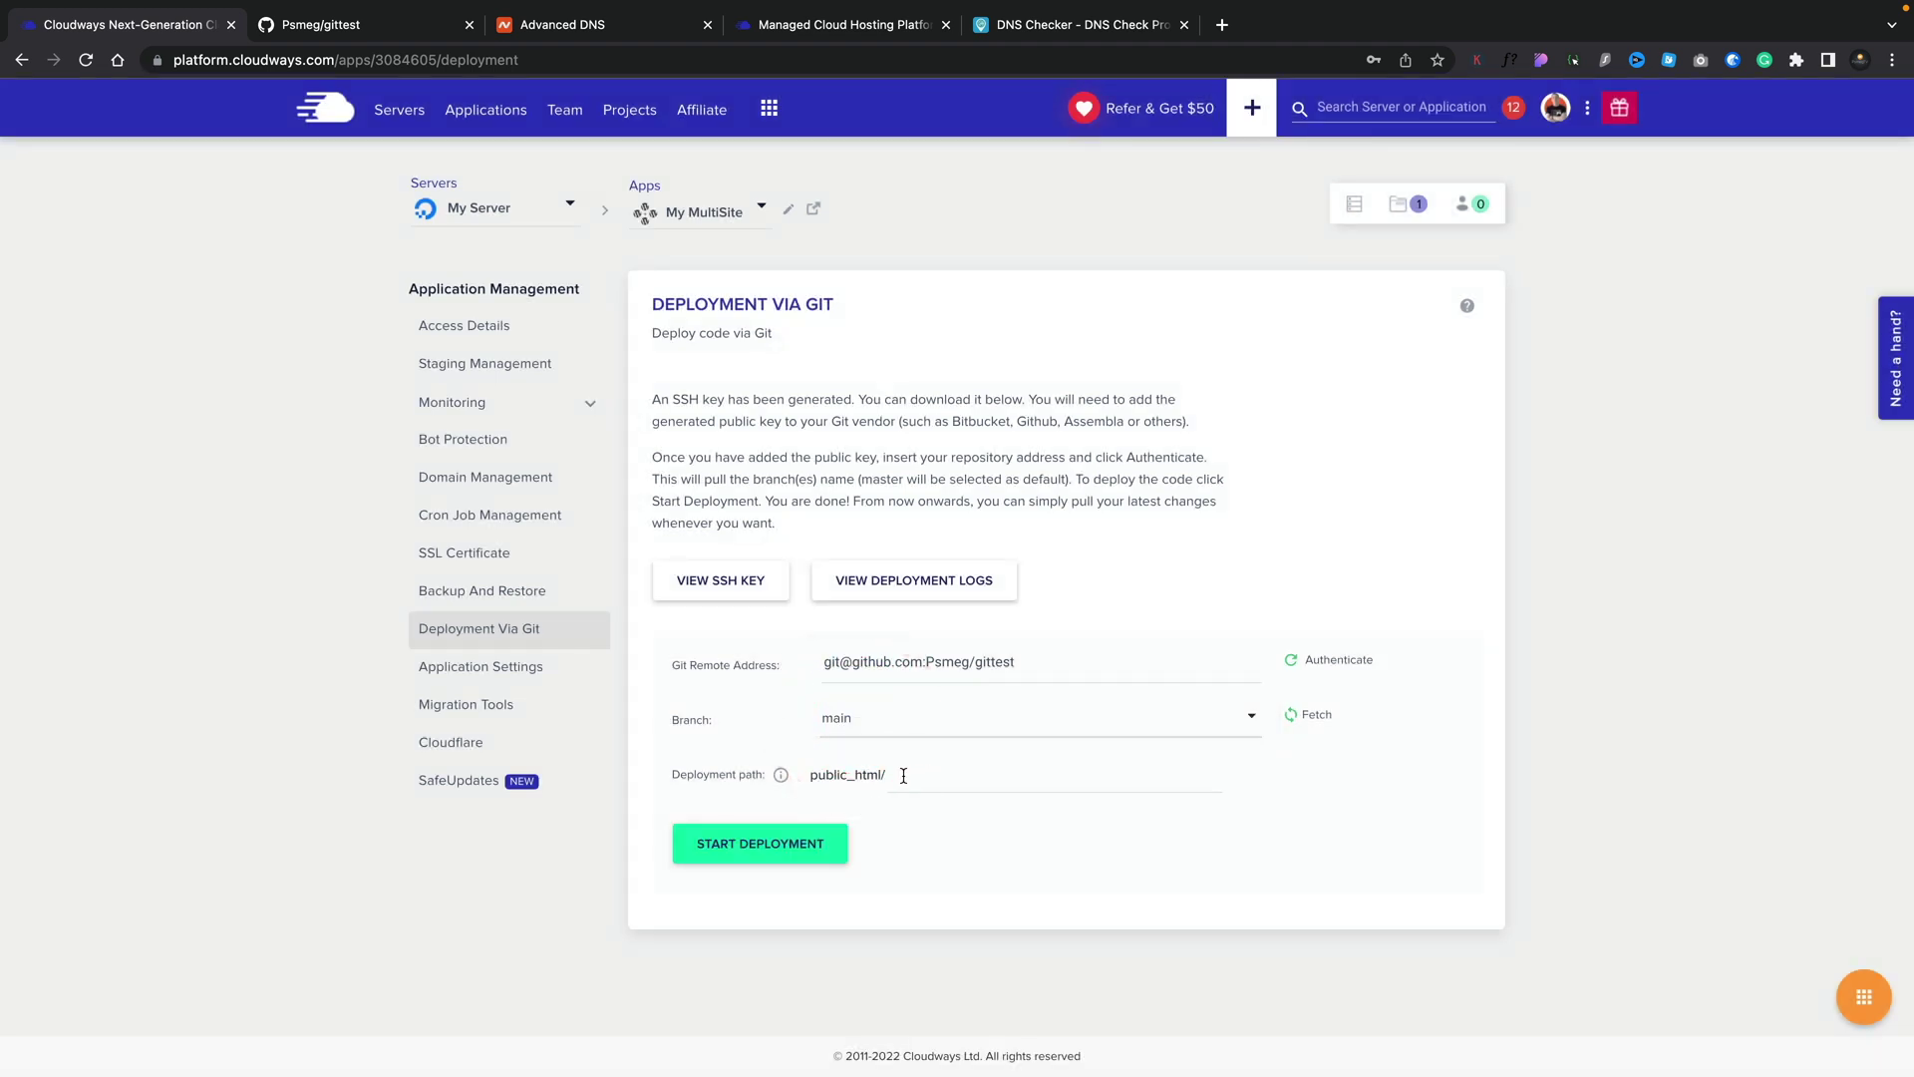